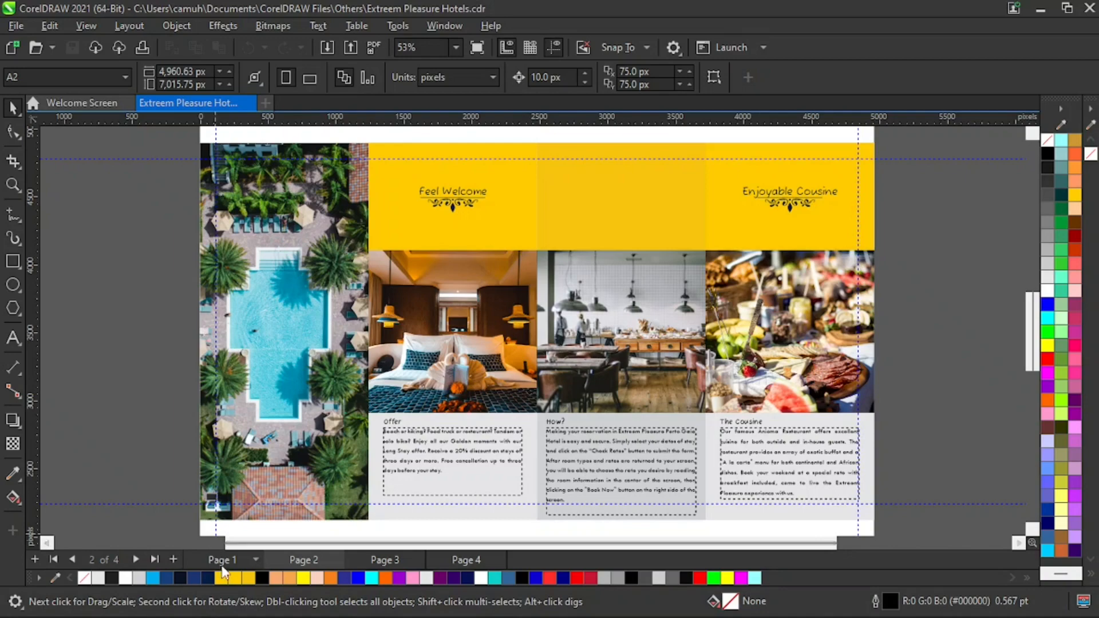
- Examine the page 1 brochure layout, zooming in on the logo and back out
click(222, 561)
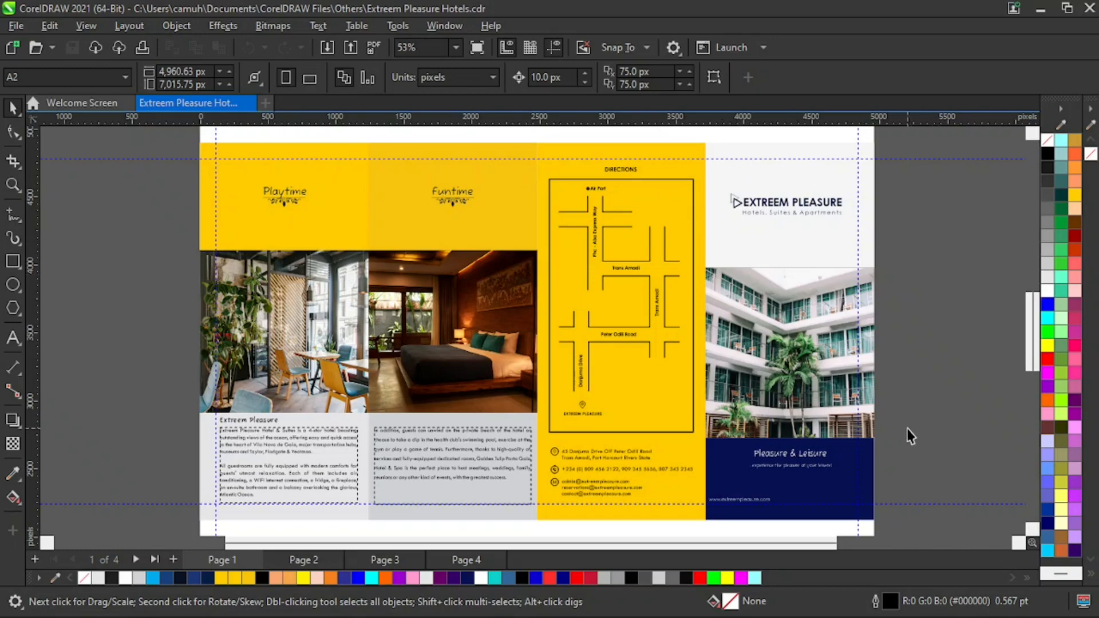
key(z)
drag(932, 160, 667, 254)
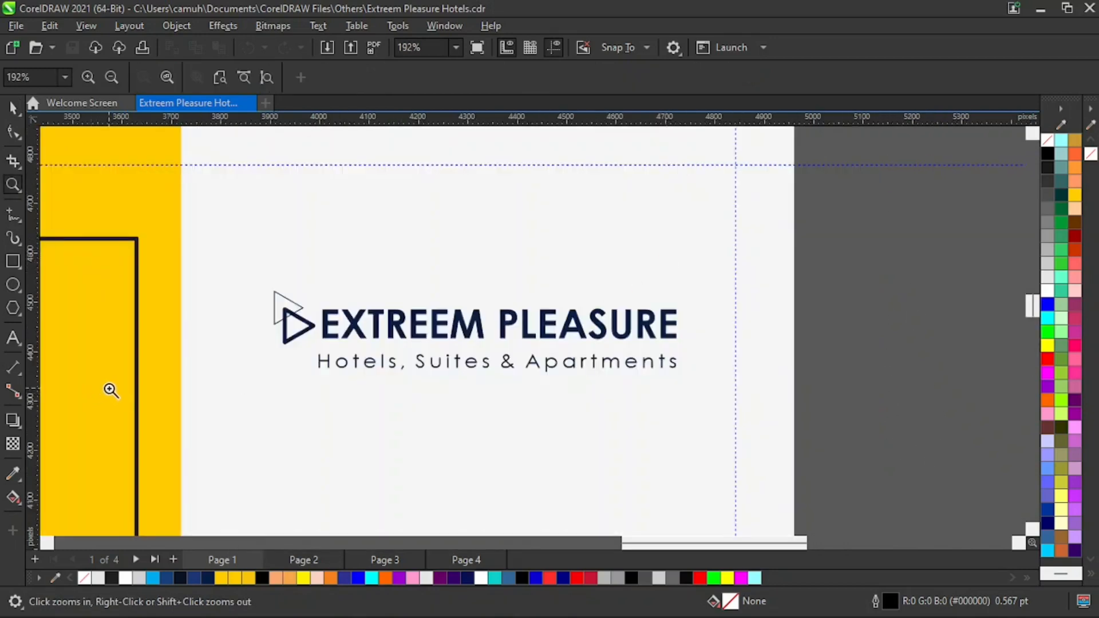
key(shift+F4)
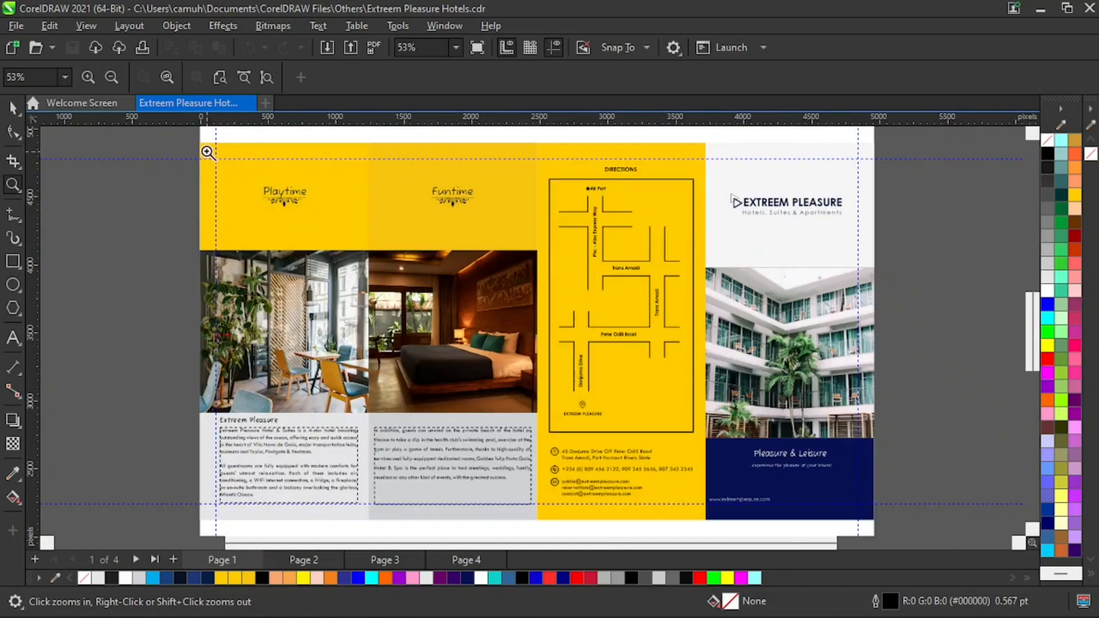
drag(179, 142, 870, 527)
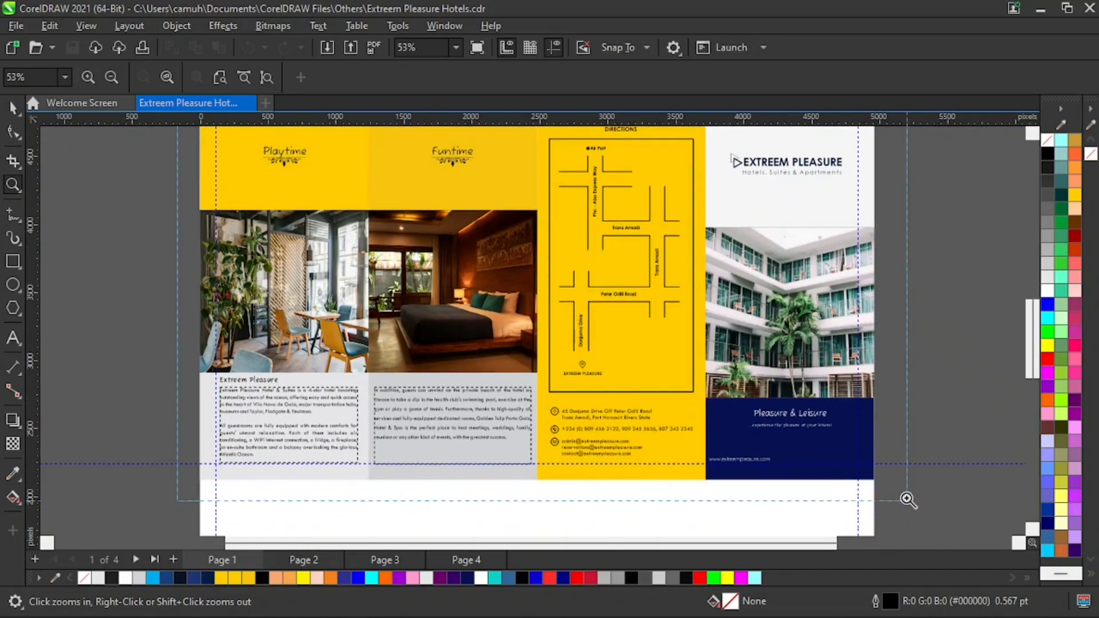
right_click(753, 376)
right_click(707, 359)
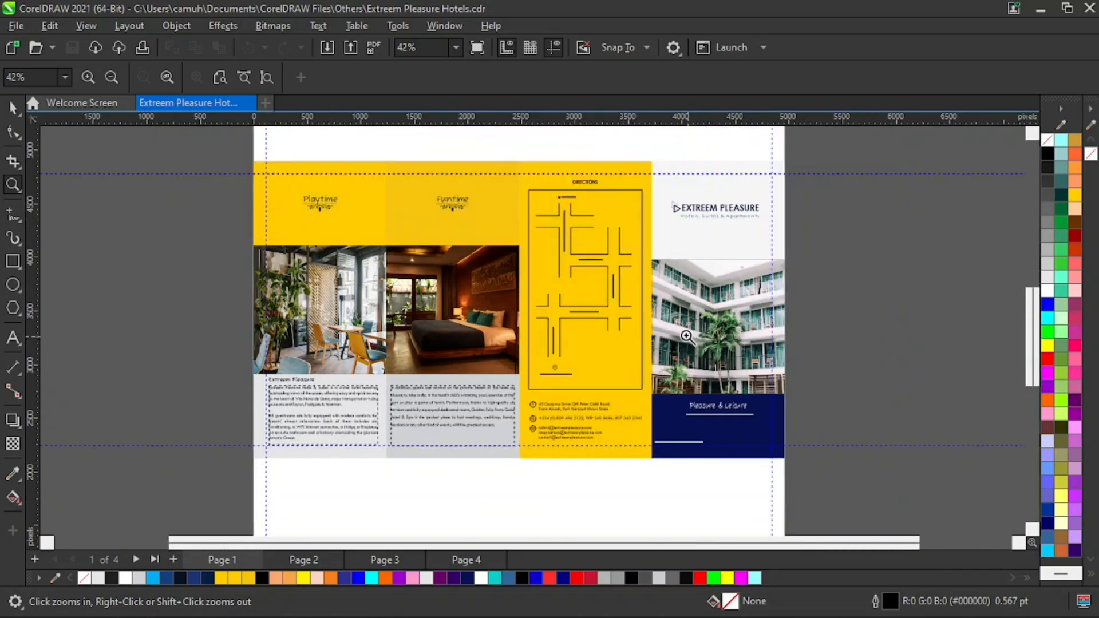
drag(222, 144, 807, 475)
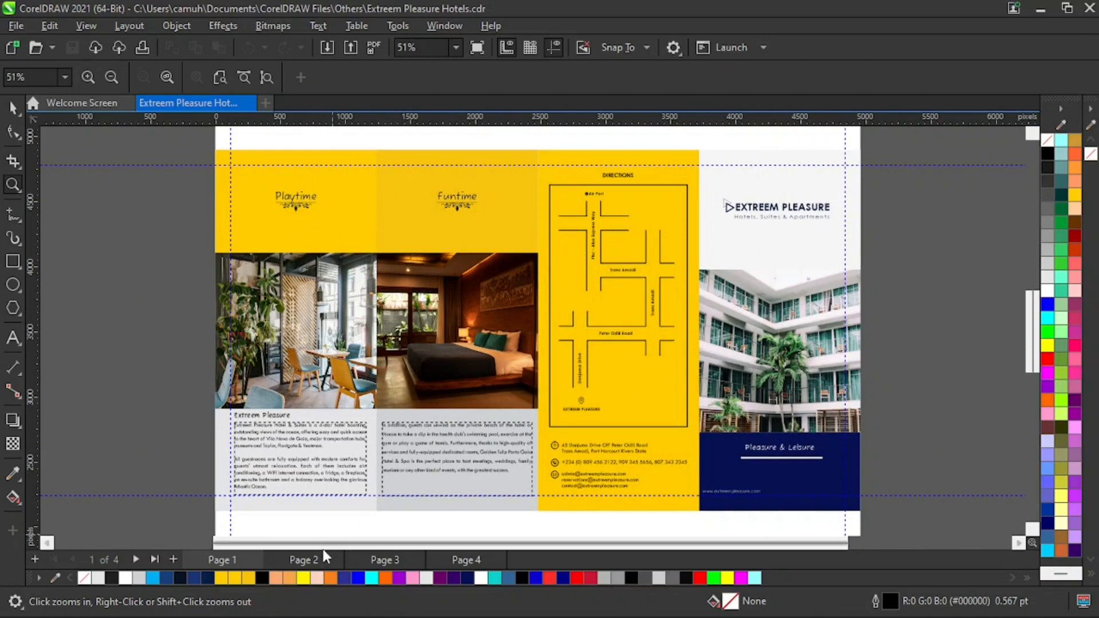
- Go to page 2 and move its entire existing design off the page onto the desktop
click(303, 560)
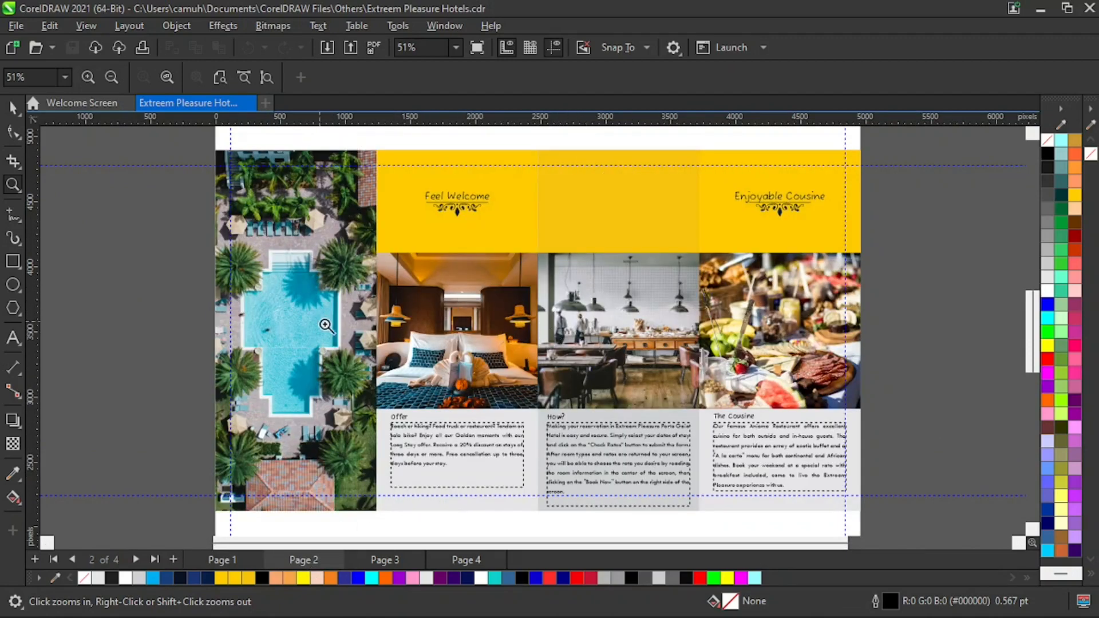
shift+click(429, 361)
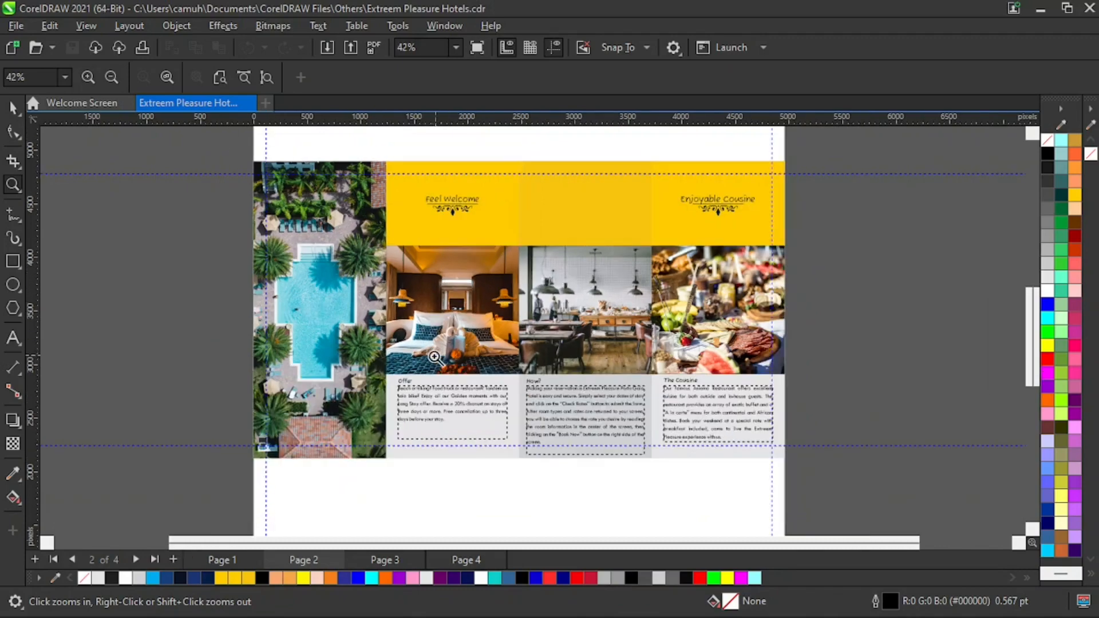
shift+click(447, 341)
drag(363, 270, 664, 412)
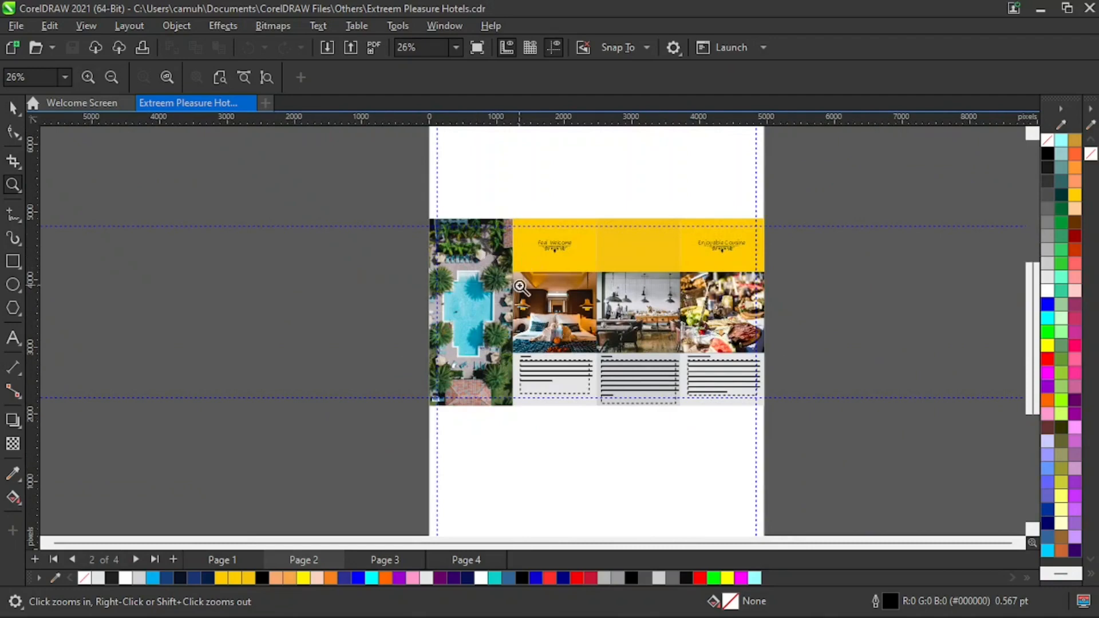
key(space)
drag(294, 157, 869, 464)
drag(720, 313, 357, 318)
click(475, 528)
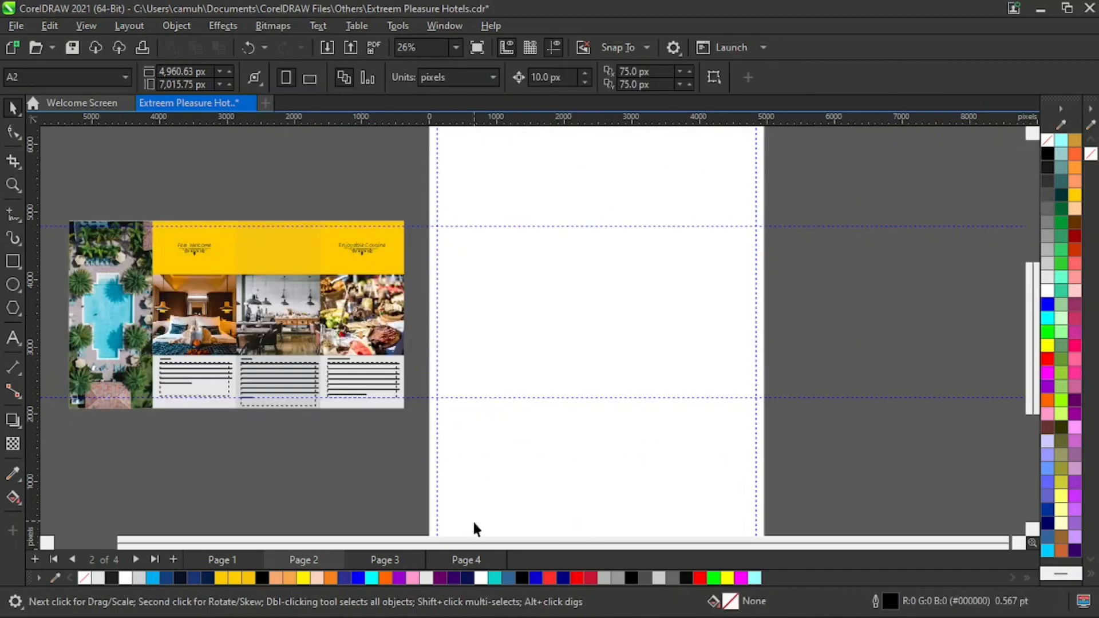
click(221, 559)
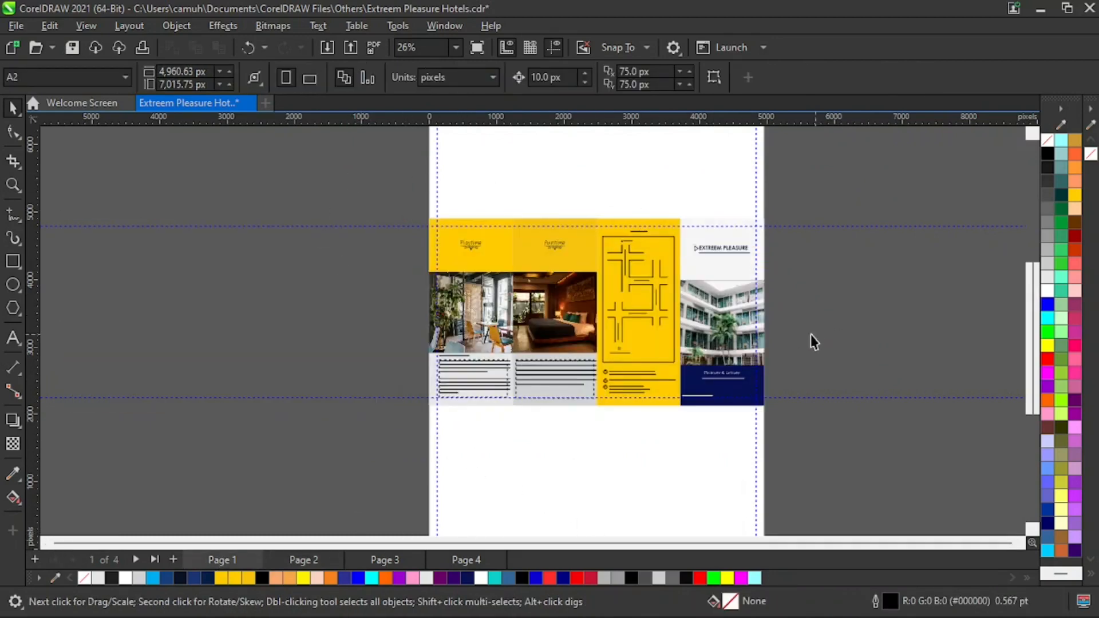
key(z)
drag(328, 184, 904, 473)
key(space)
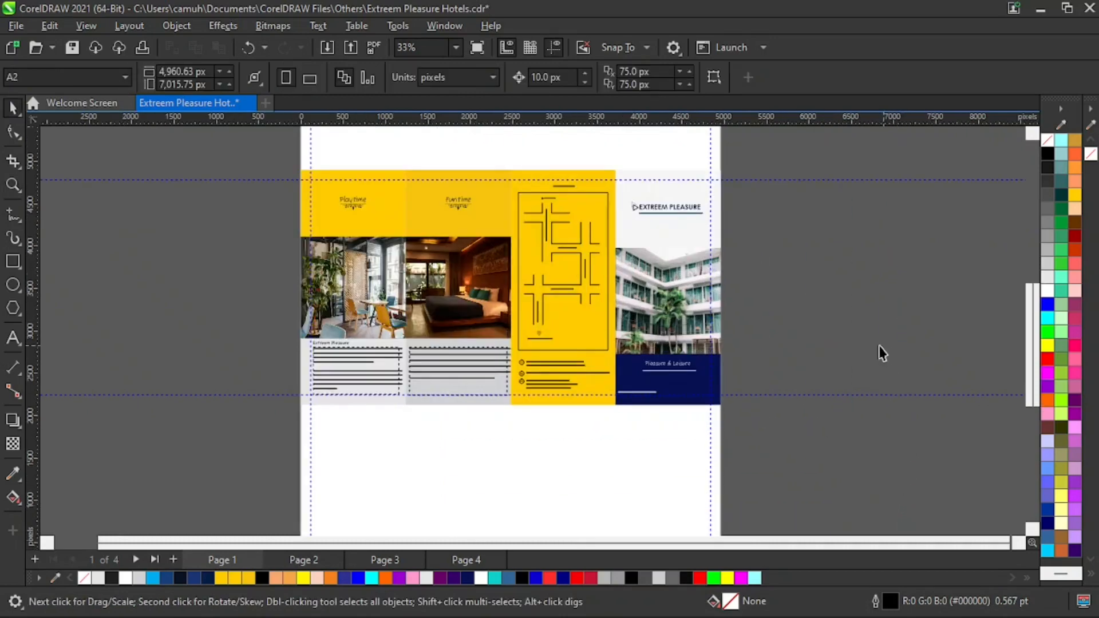
click(680, 190)
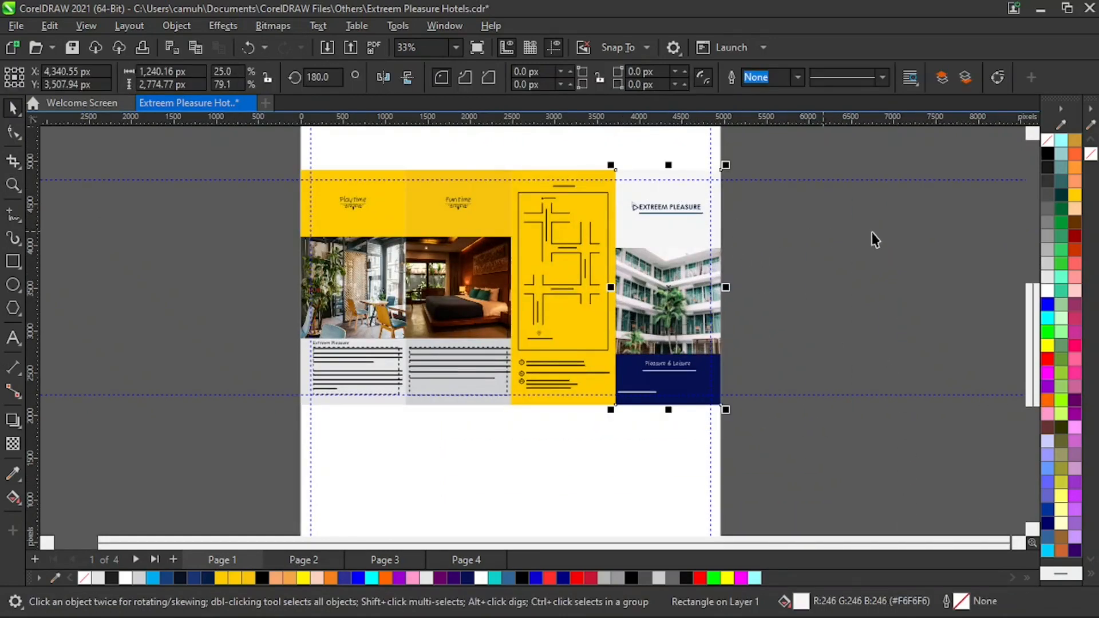
click(732, 215)
drag(691, 193, 833, 199)
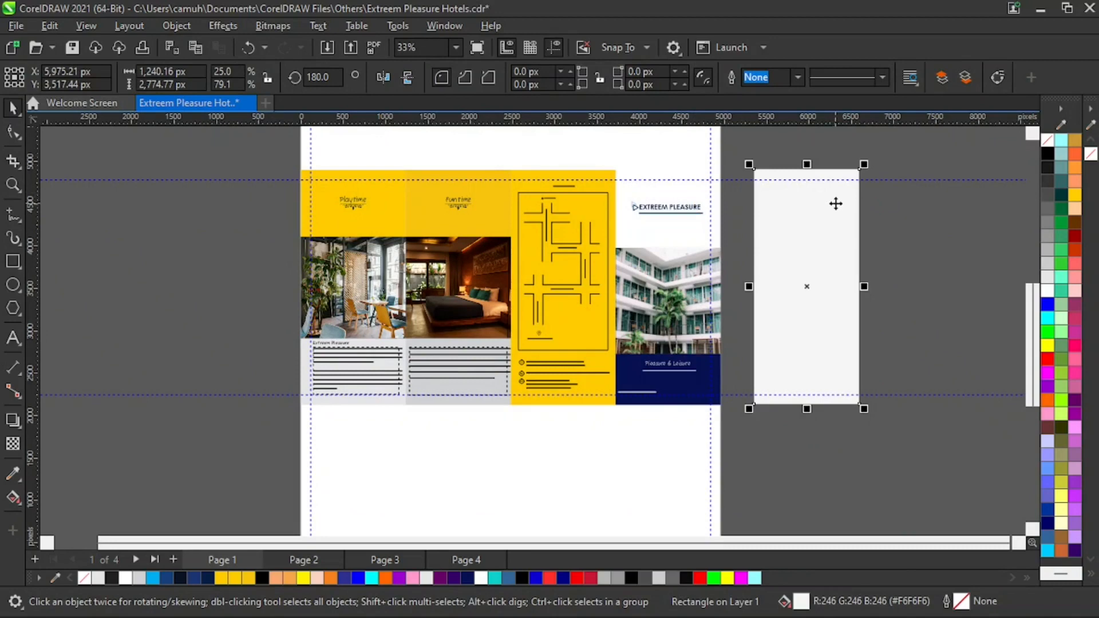
key(ctrl+z)
click(909, 277)
click(695, 192)
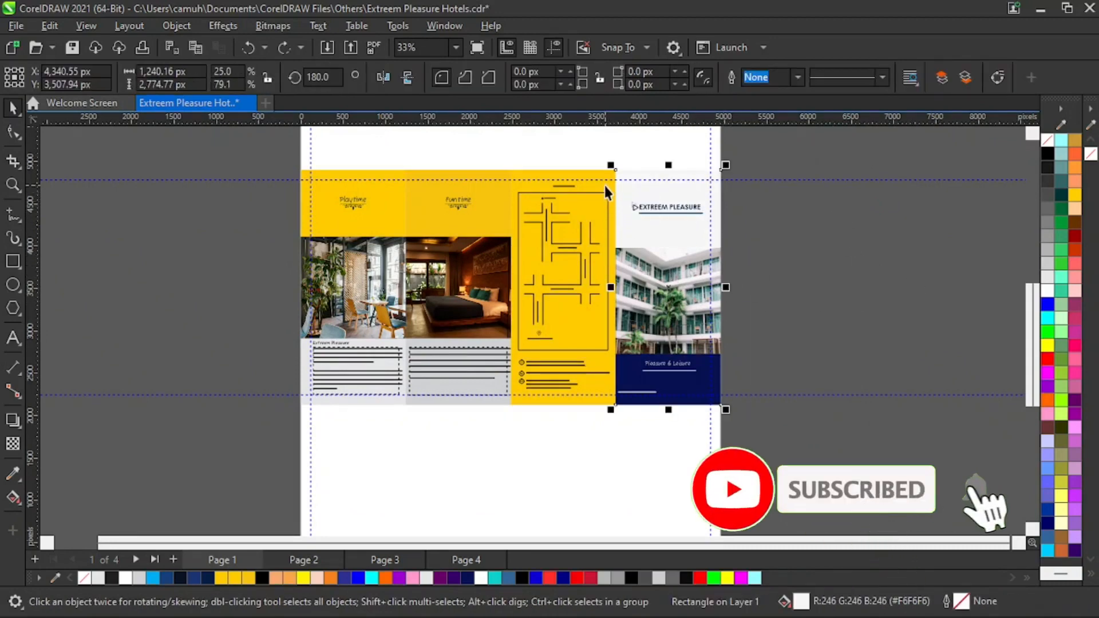
shift+click(538, 185)
shift+click(490, 189)
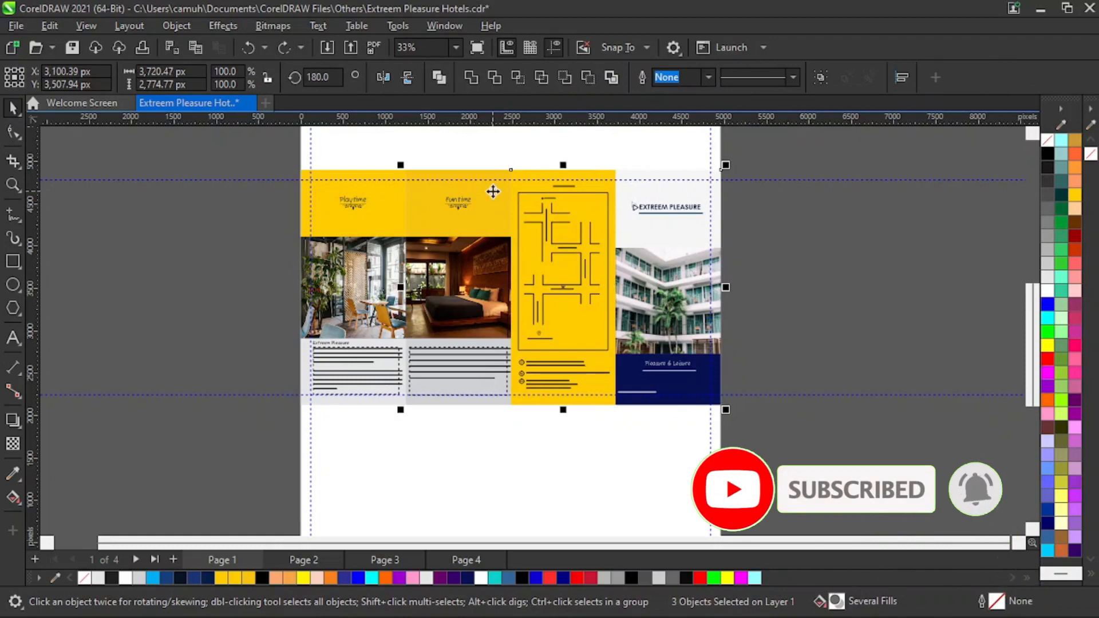
shift+click(392, 199)
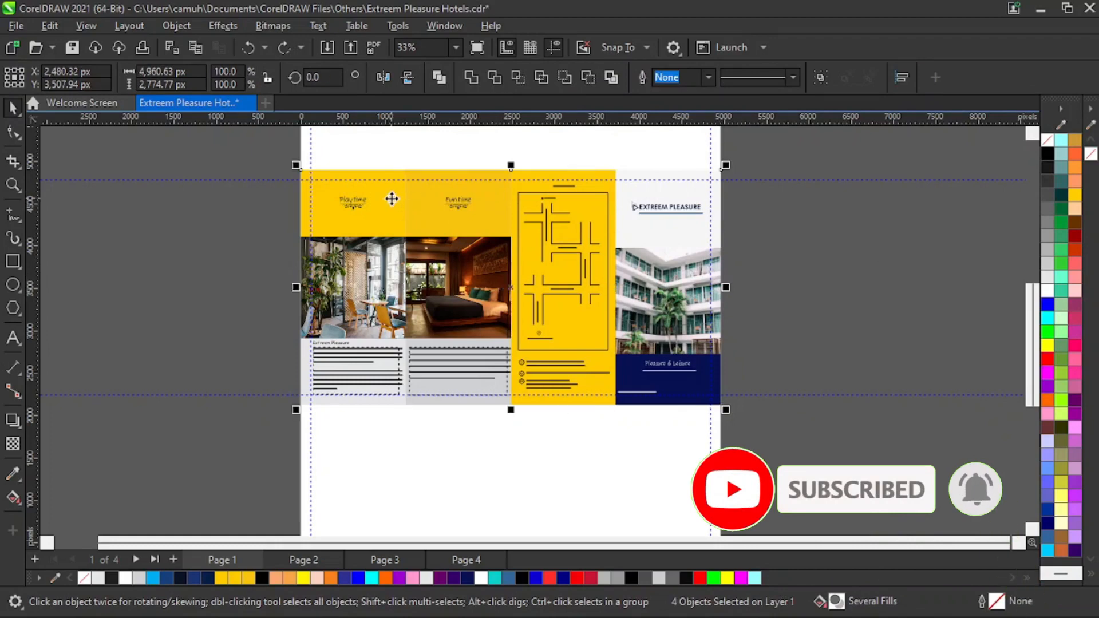
click(490, 205)
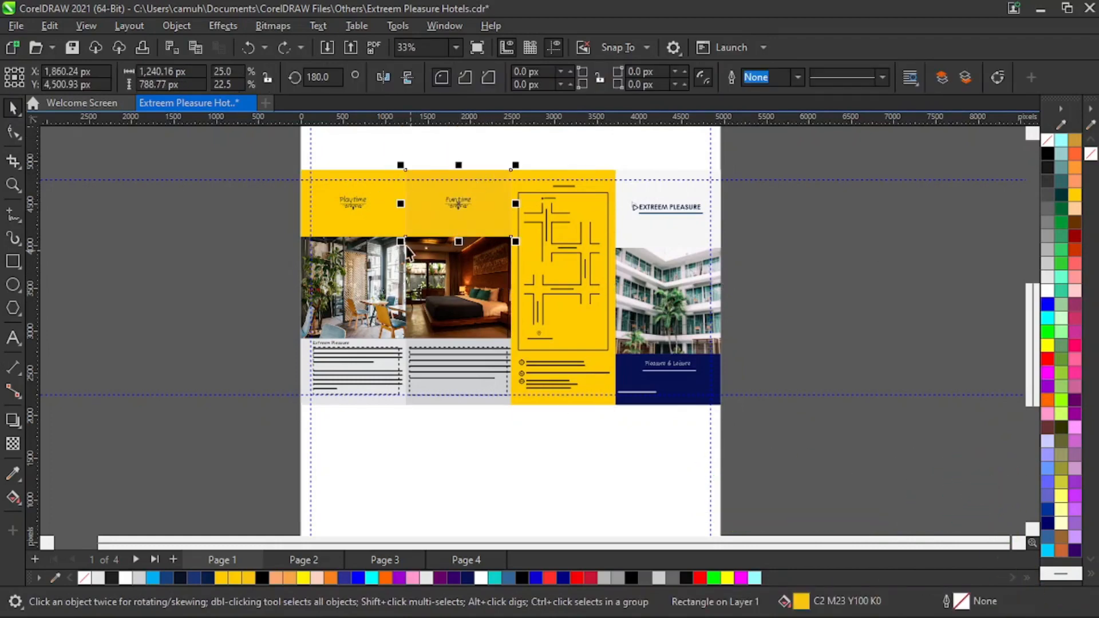
drag(390, 220, 370, 185)
key(ctrl+z)
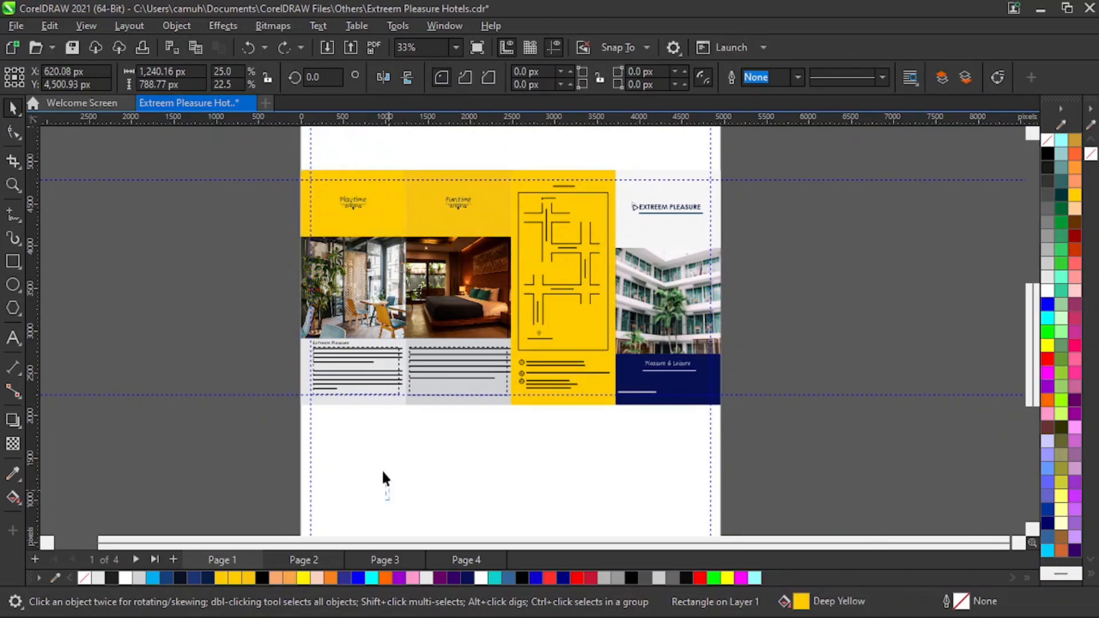
click(396, 403)
drag(396, 403, 386, 455)
key(ctrl+z)
- Select the four background panel rectangles on page 1 and copy them
click(691, 186)
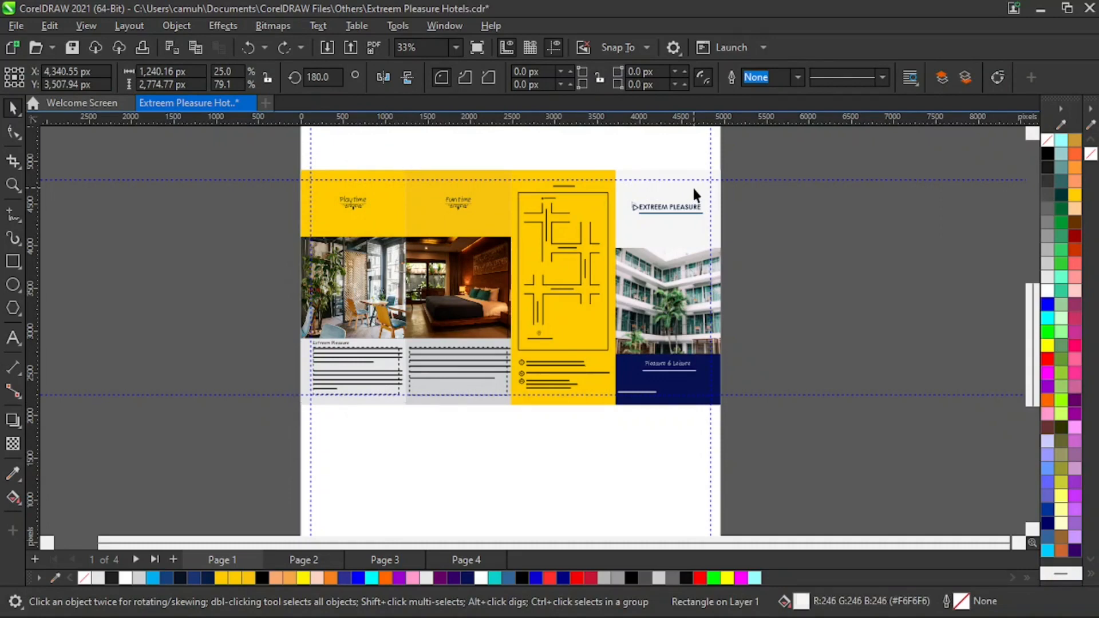
shift+click(599, 359)
shift+click(495, 400)
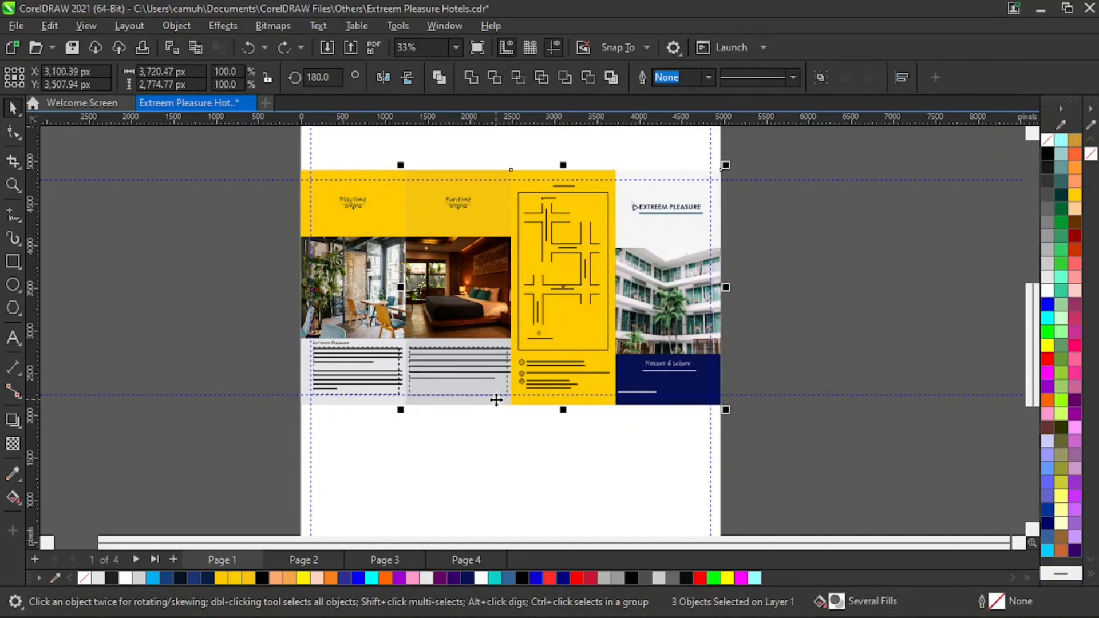
shift+click(369, 403)
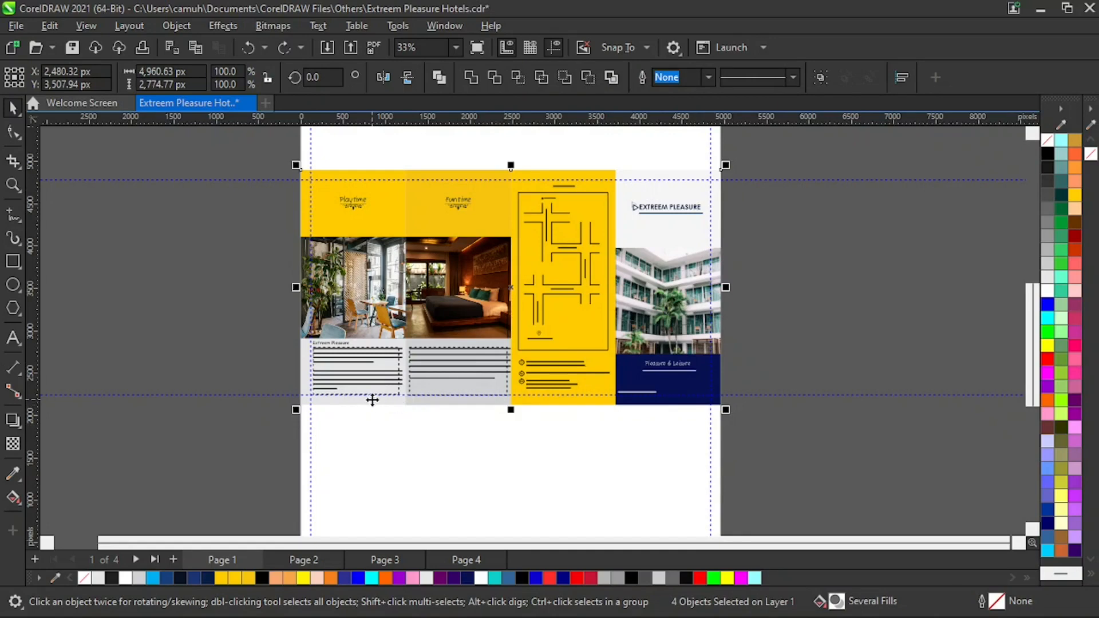
key(ctrl+c)
- Paste the background panels onto page 2
click(309, 563)
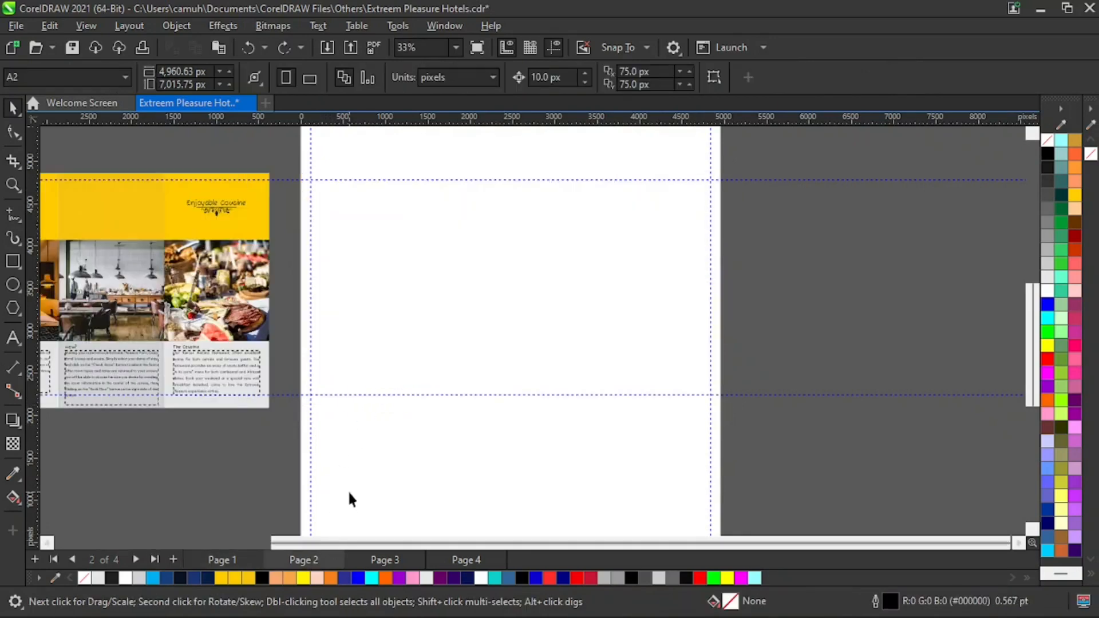
key(ctrl+v)
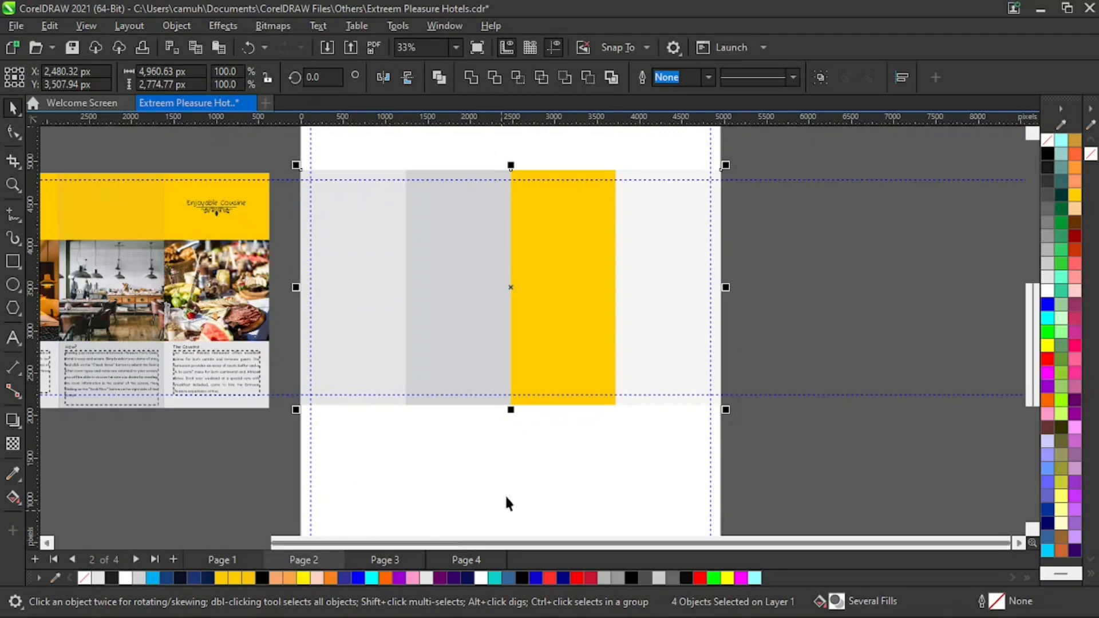
key(z)
right_click(540, 387)
key(space)
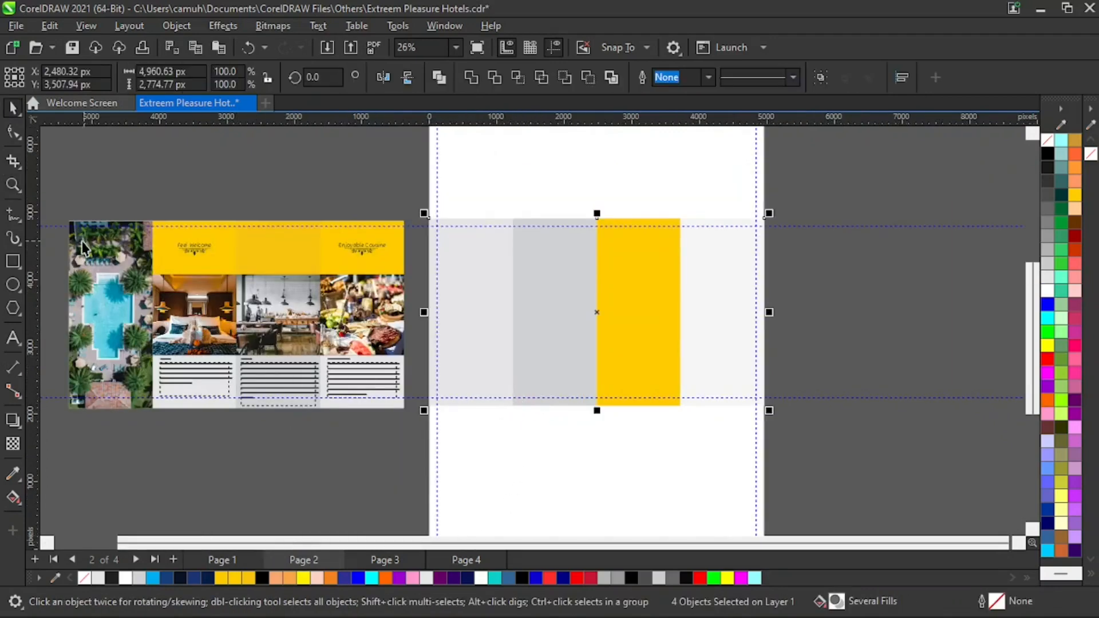
- Shift the old page 2 design slightly up and to the right on the desktop
drag(58, 195, 371, 421)
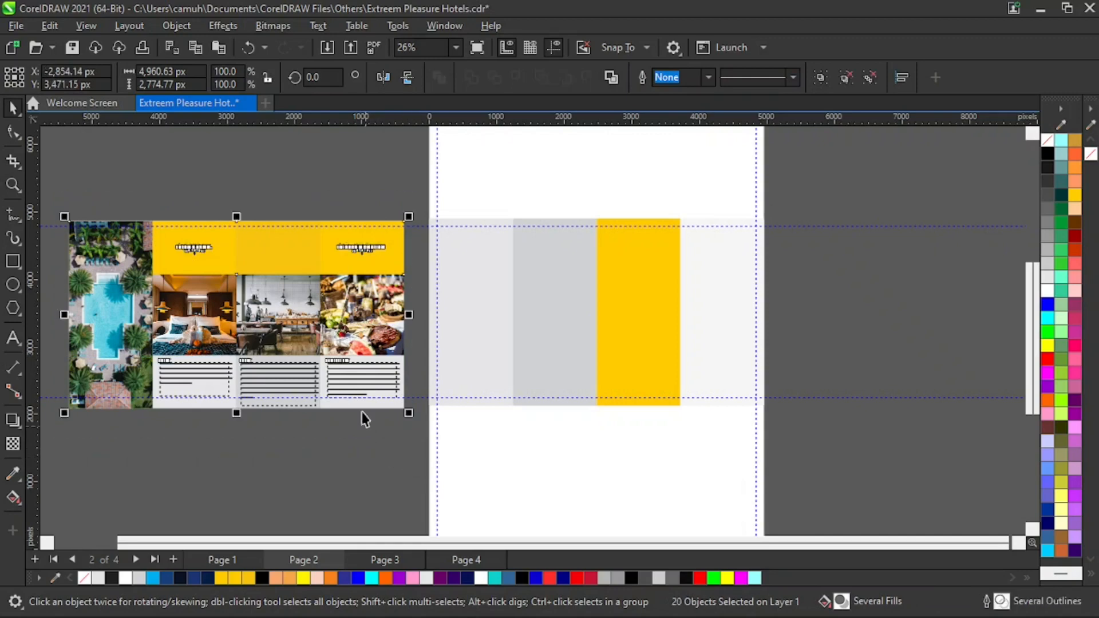
drag(352, 340, 363, 329)
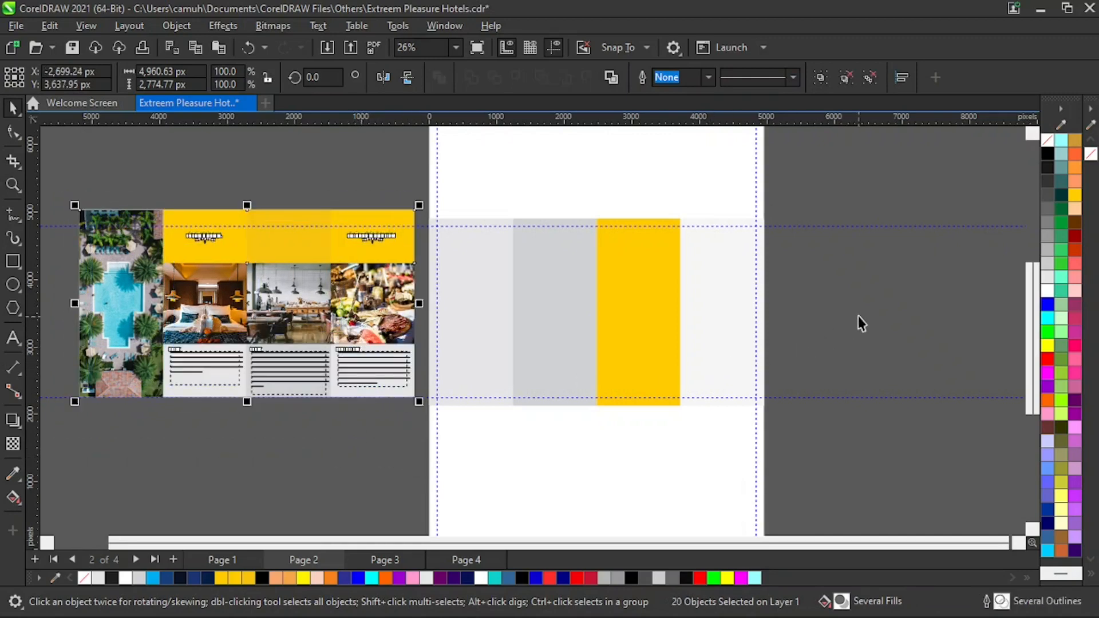
click(858, 317)
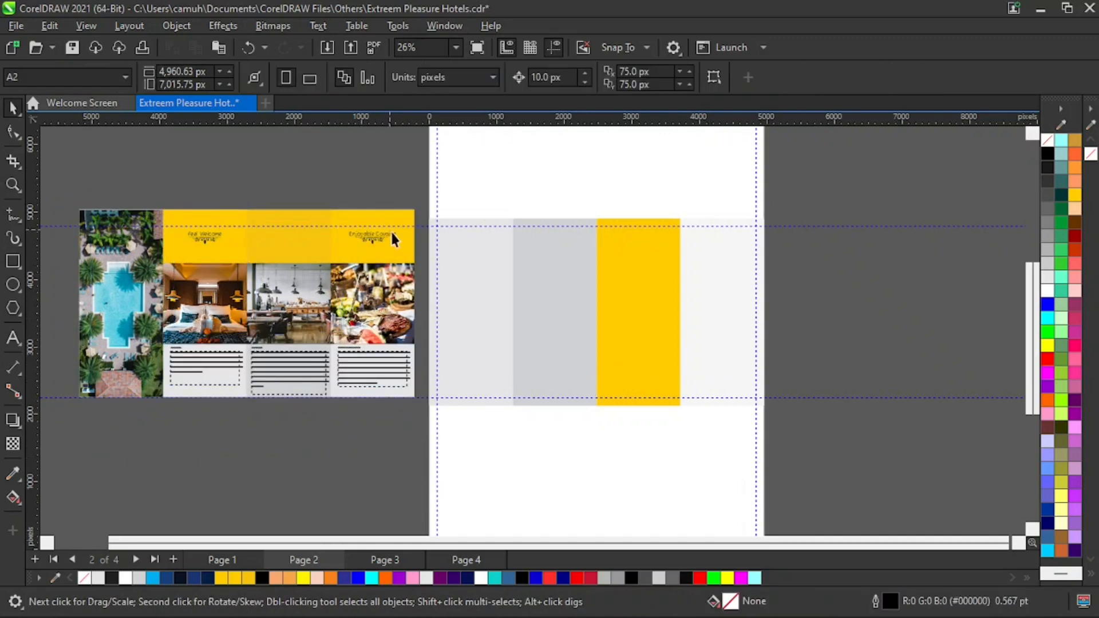
drag(406, 238, 426, 200)
key(ctrl+z)
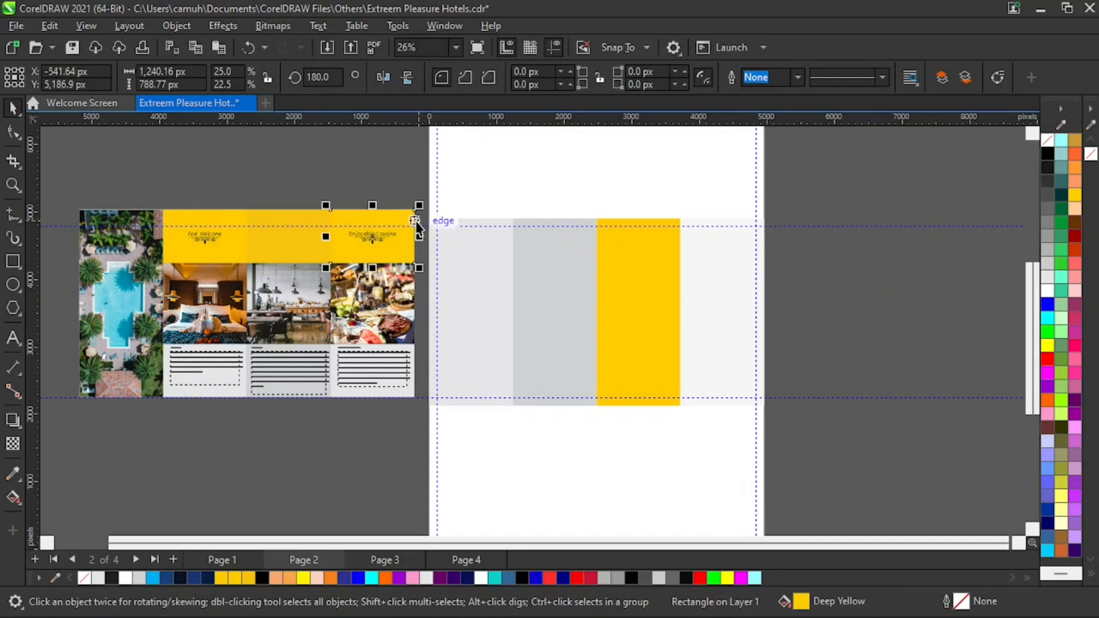
click(373, 188)
click(400, 237)
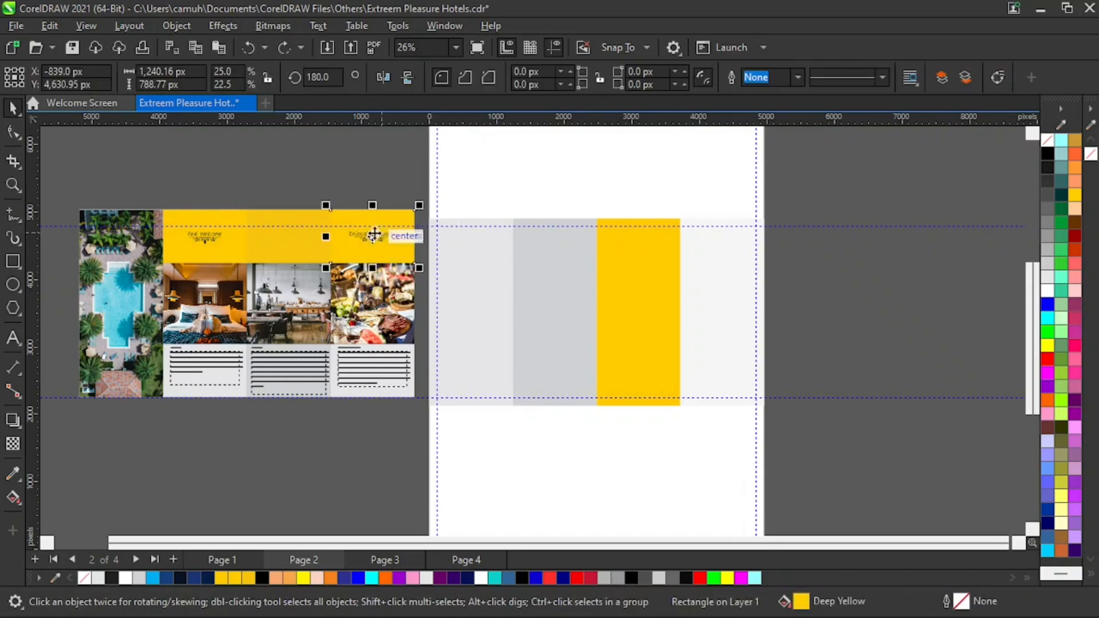
click(301, 242)
click(381, 140)
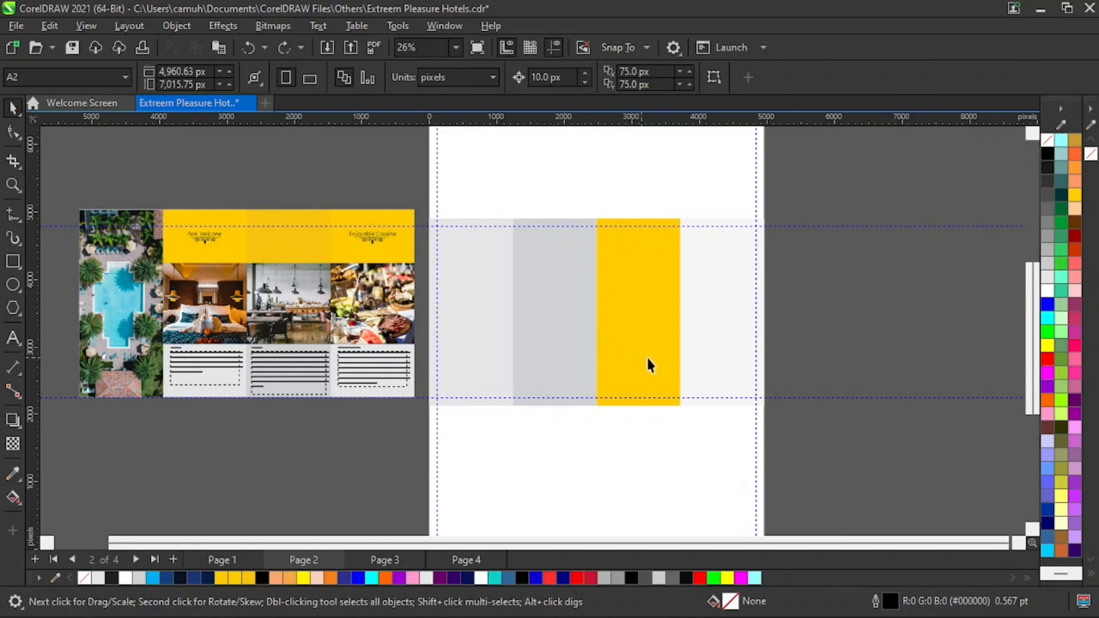
- Fill the rightmost pasted panel on page 2 with Deep Yellow, after briefly trying Yellow
click(720, 266)
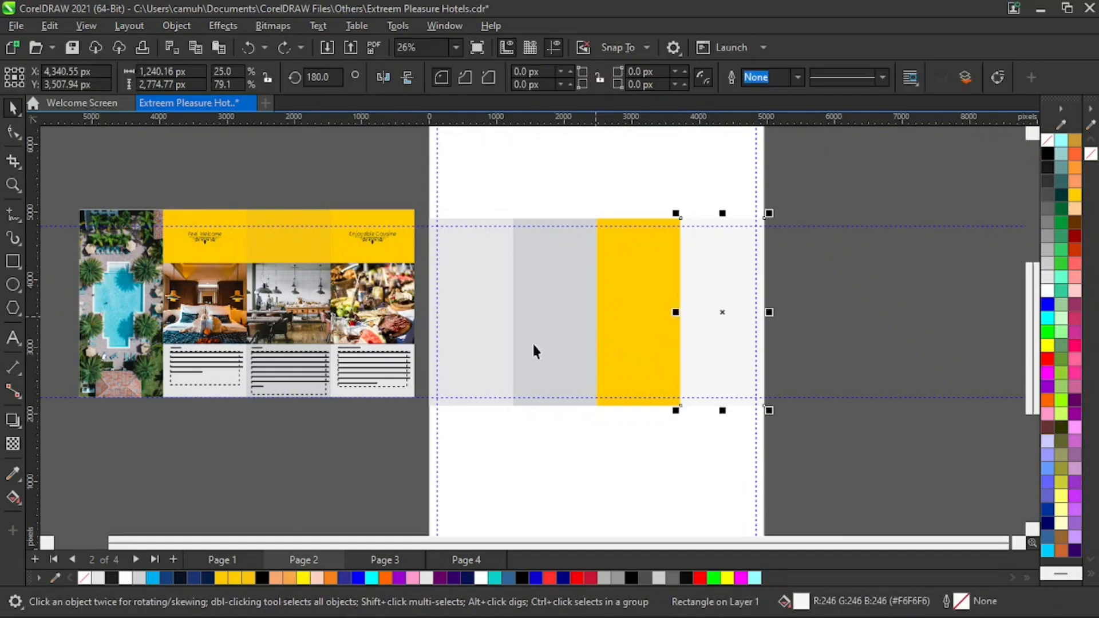
click(302, 578)
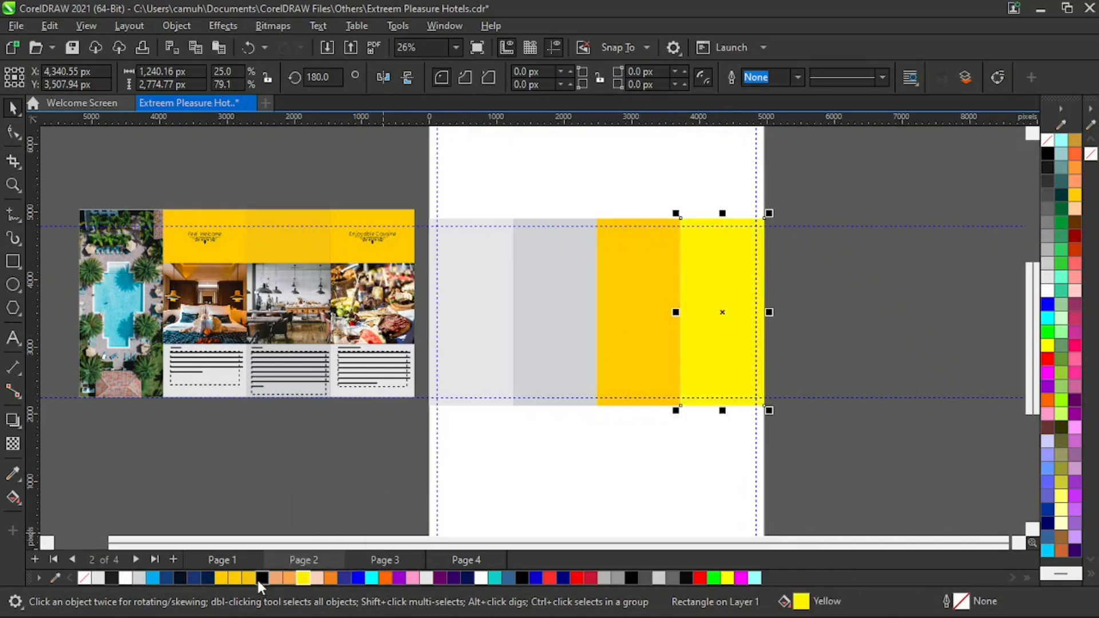
click(252, 578)
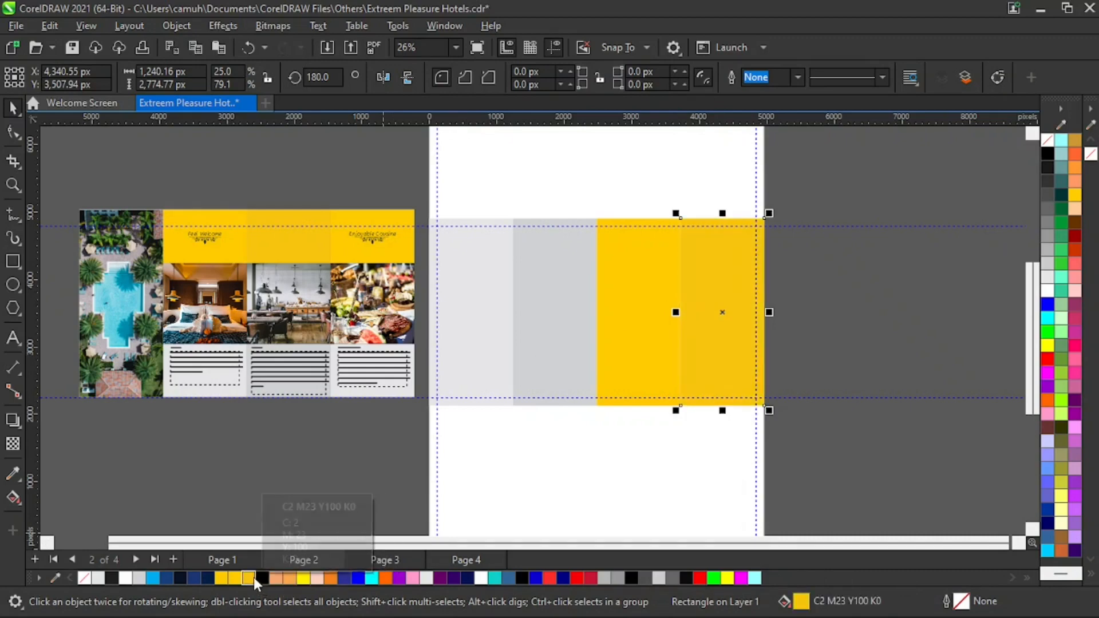
- Fill the two leftmost pasted panels on page 2 with Deep Yellow
click(553, 281)
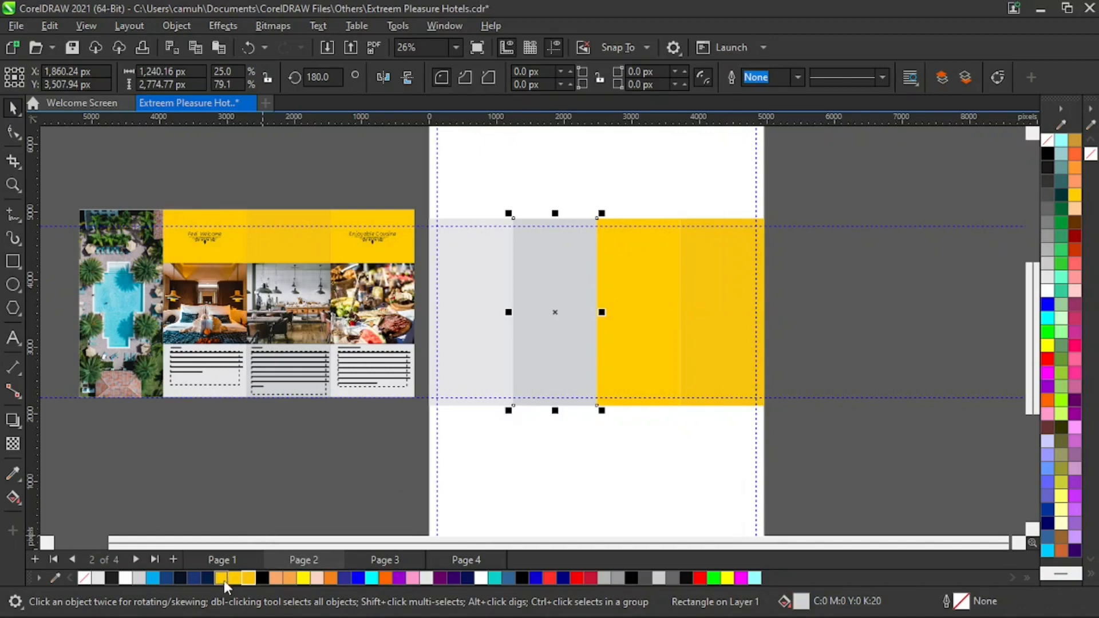
click(224, 580)
click(483, 283)
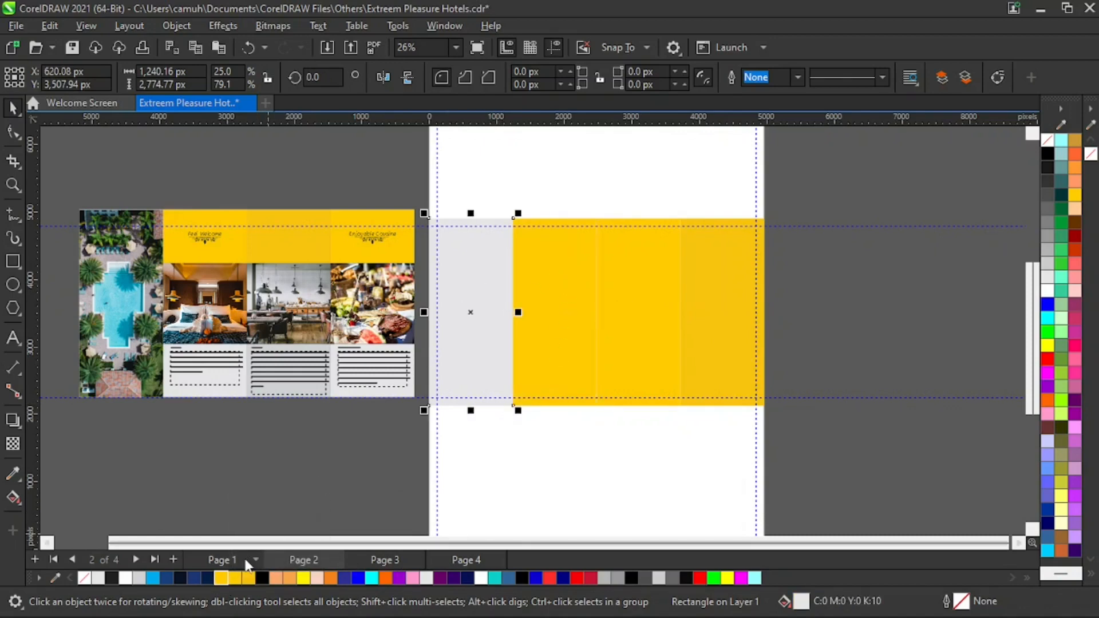
click(248, 578)
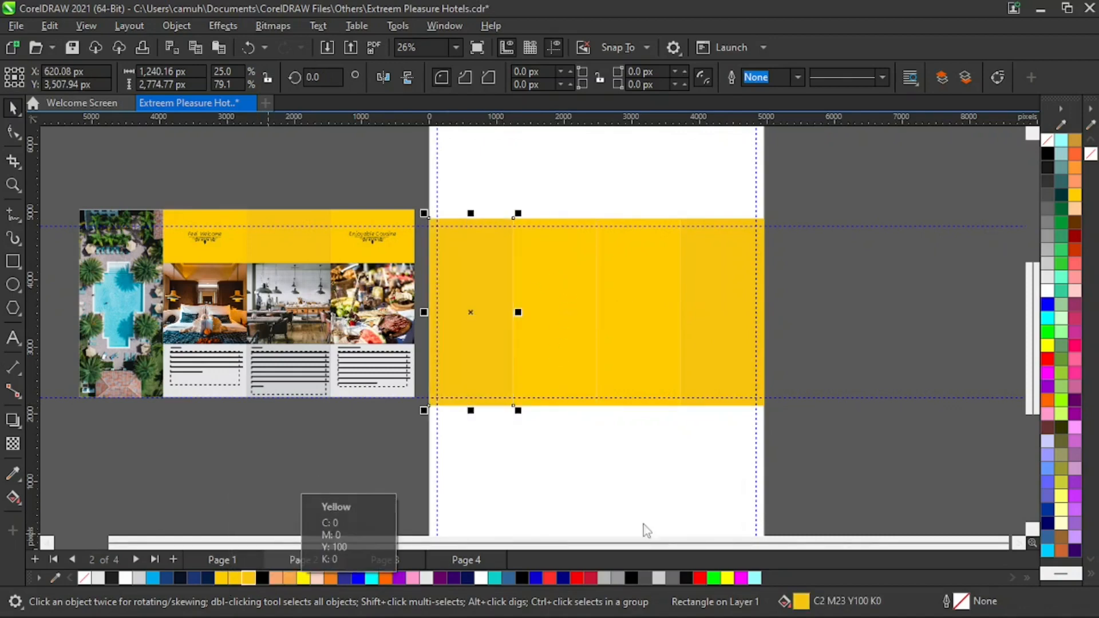
- Create a shortened copy of the three right panels on page 2 as a top strip about 852 px high
click(585, 472)
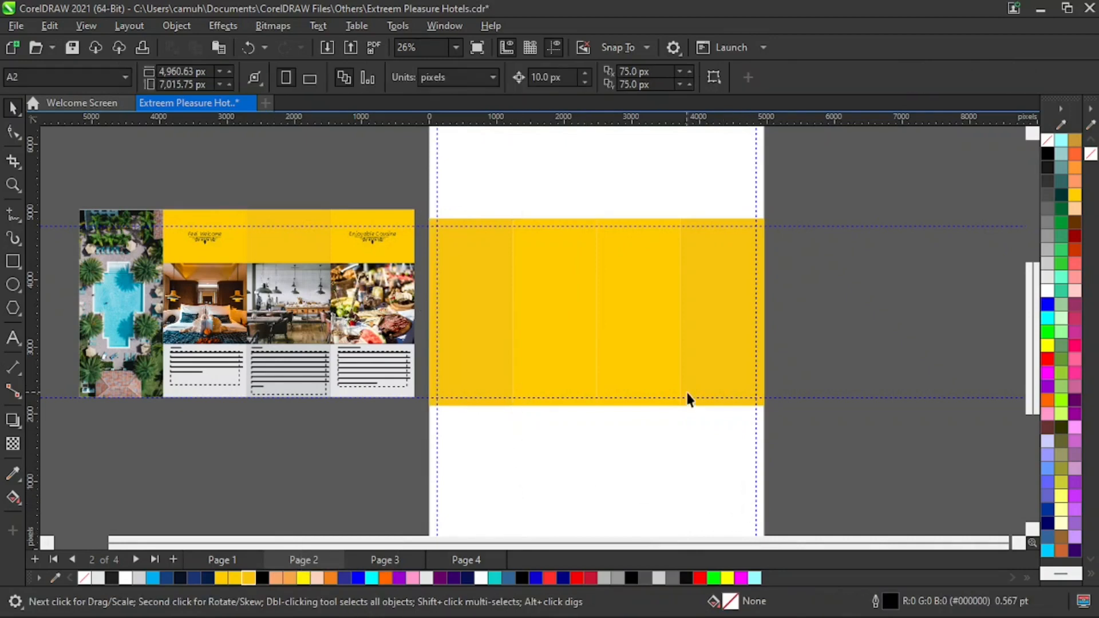
click(725, 269)
click(301, 234)
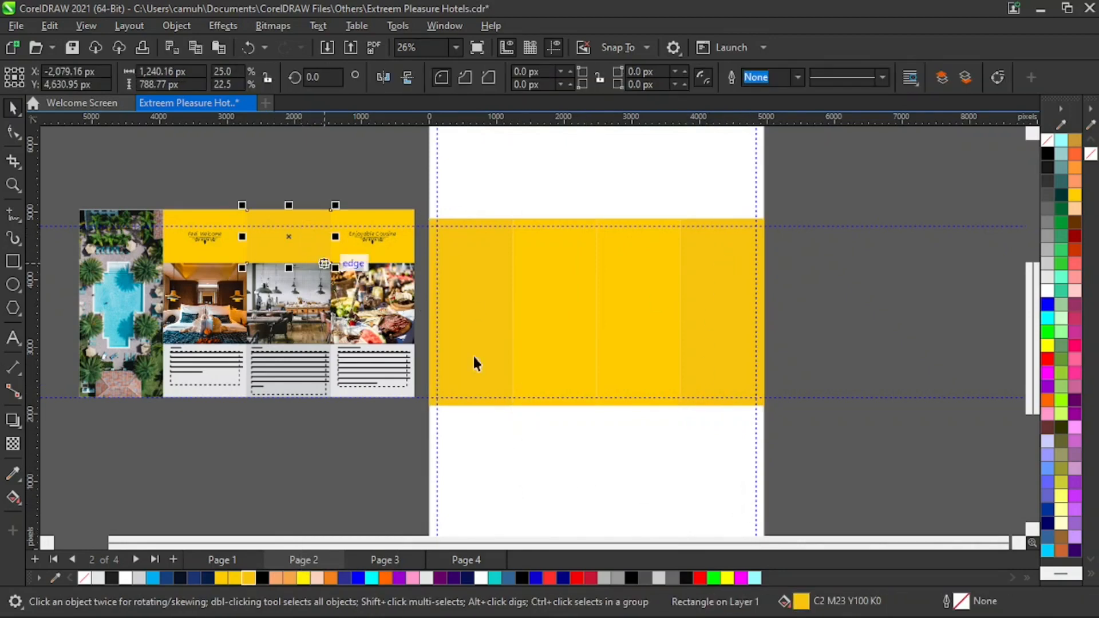
click(689, 428)
click(734, 310)
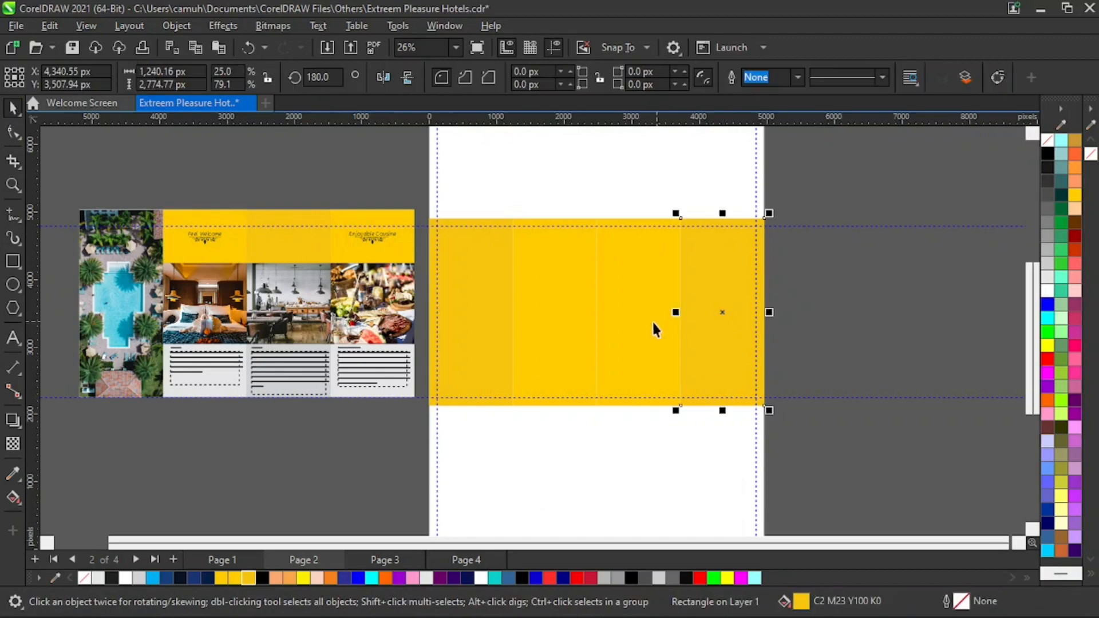
shift+click(647, 319)
shift+click(540, 308)
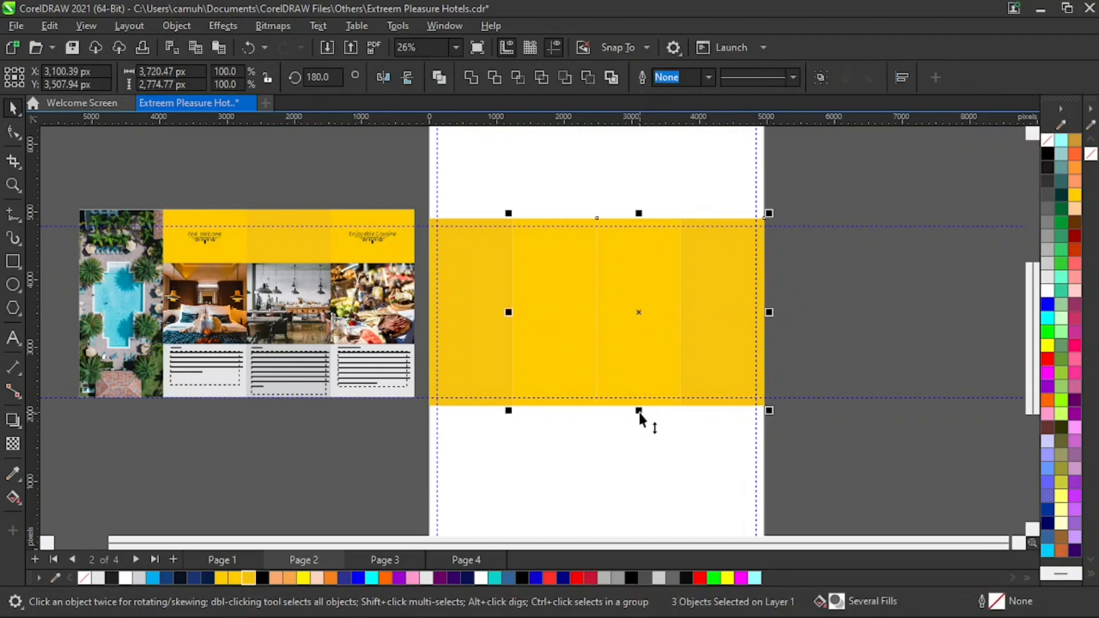
drag(638, 412, 637, 281)
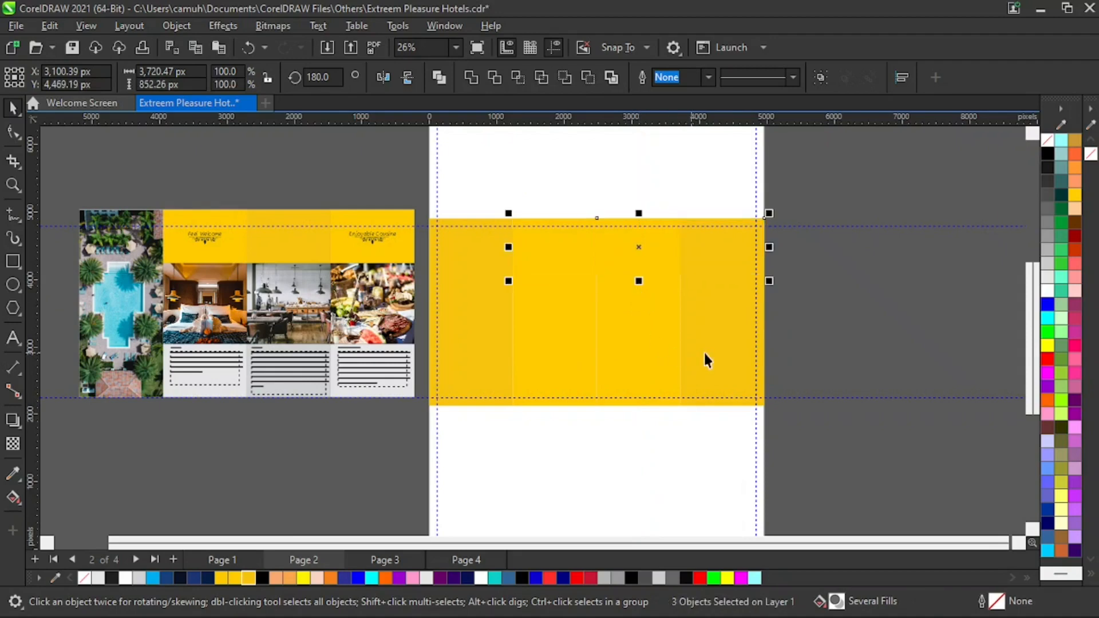
- Fill the three full-height right panels underneath on page 2 with light grey
click(916, 337)
click(739, 331)
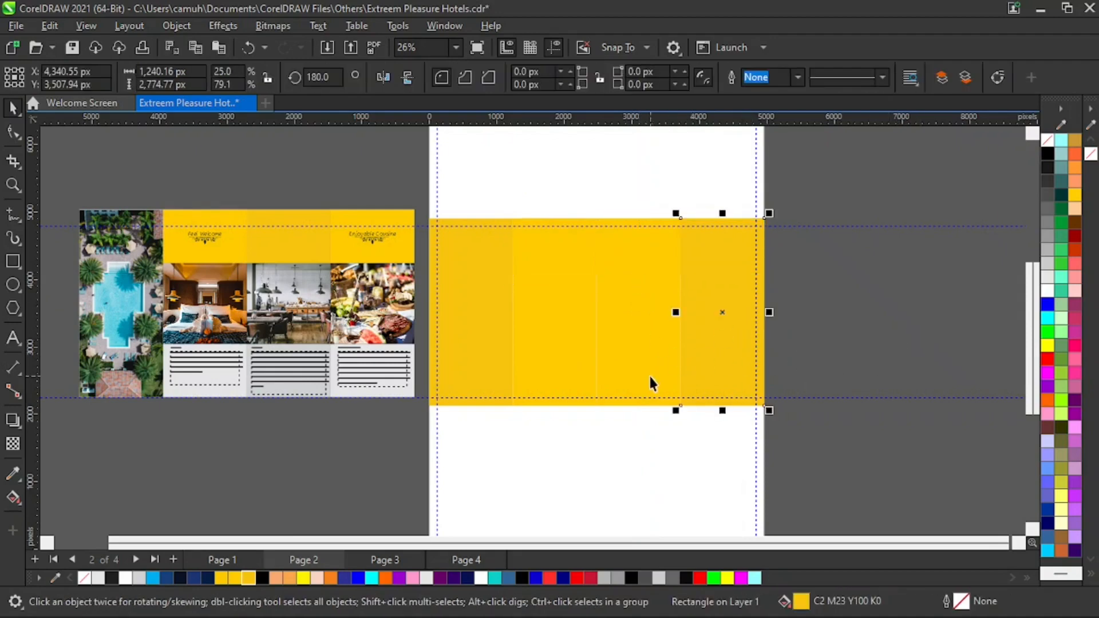
click(651, 362)
shift+click(562, 354)
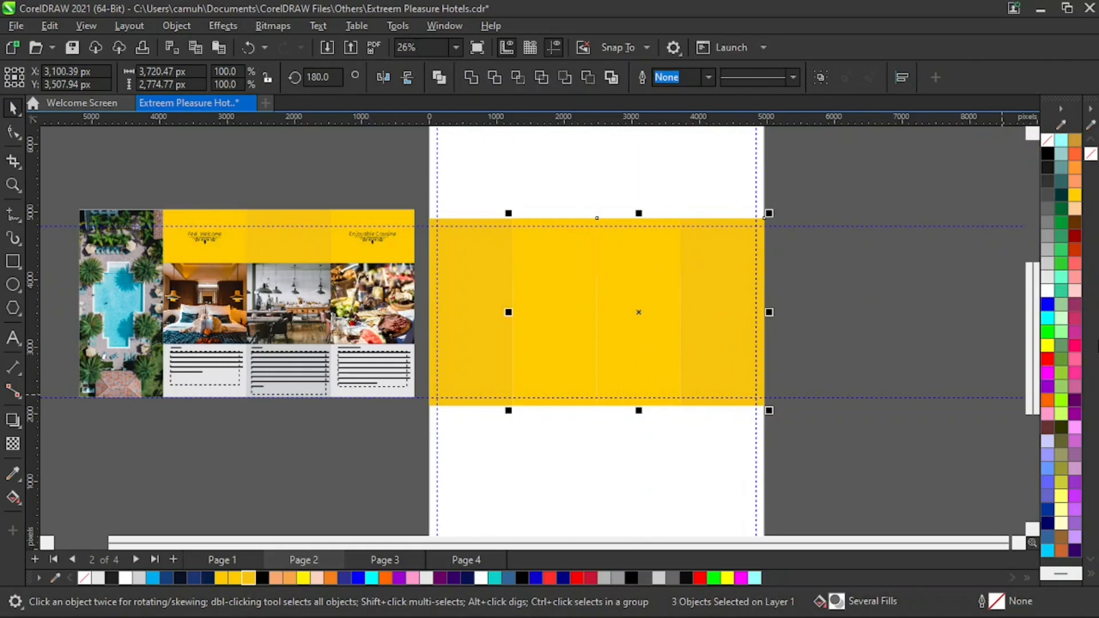
click(1047, 277)
click(885, 364)
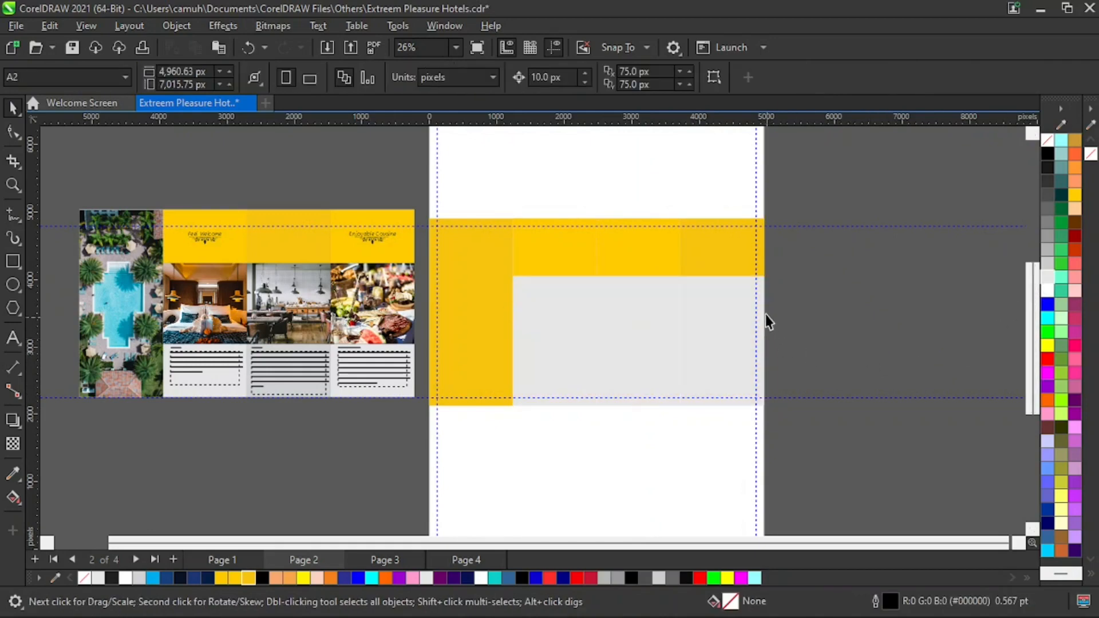
- Copy the bedroom photo from page 1 and paste it onto page 2
click(738, 266)
click(573, 255)
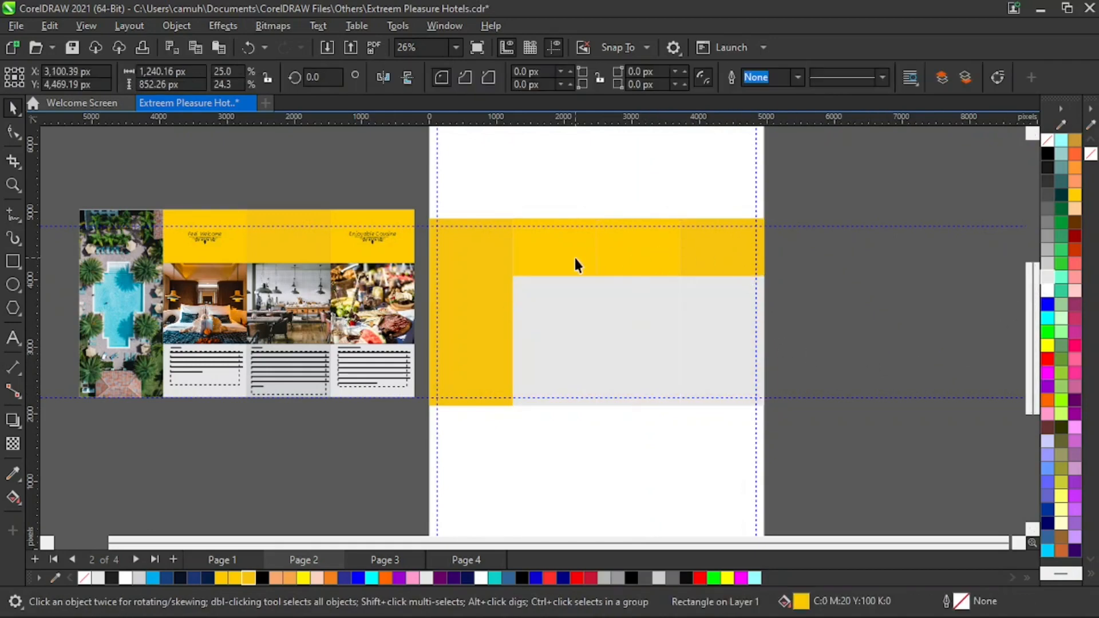
click(922, 309)
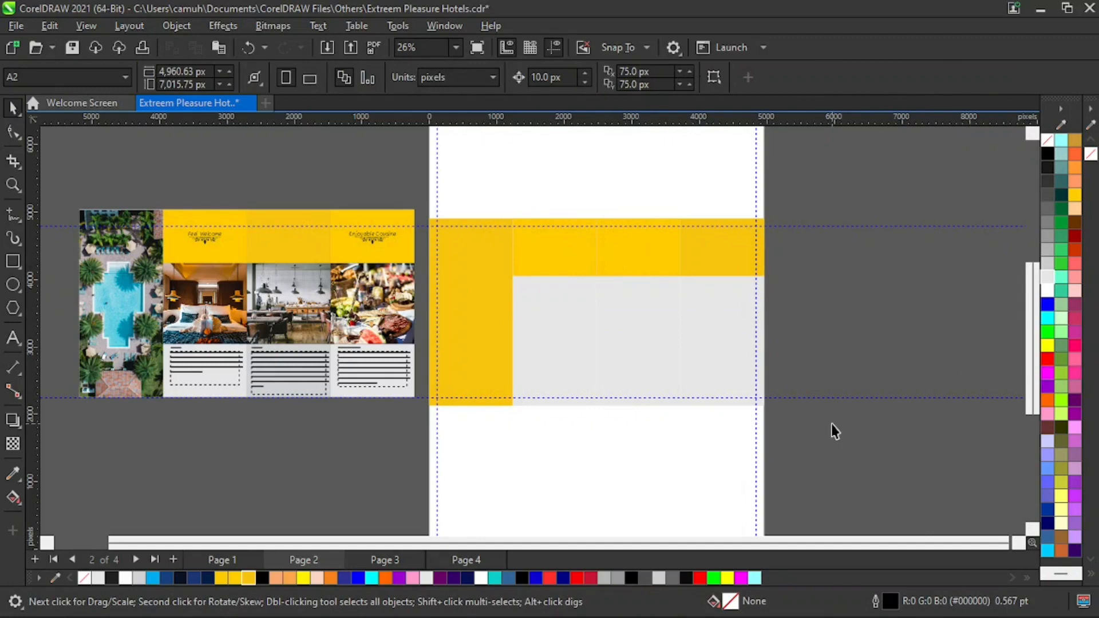
click(235, 286)
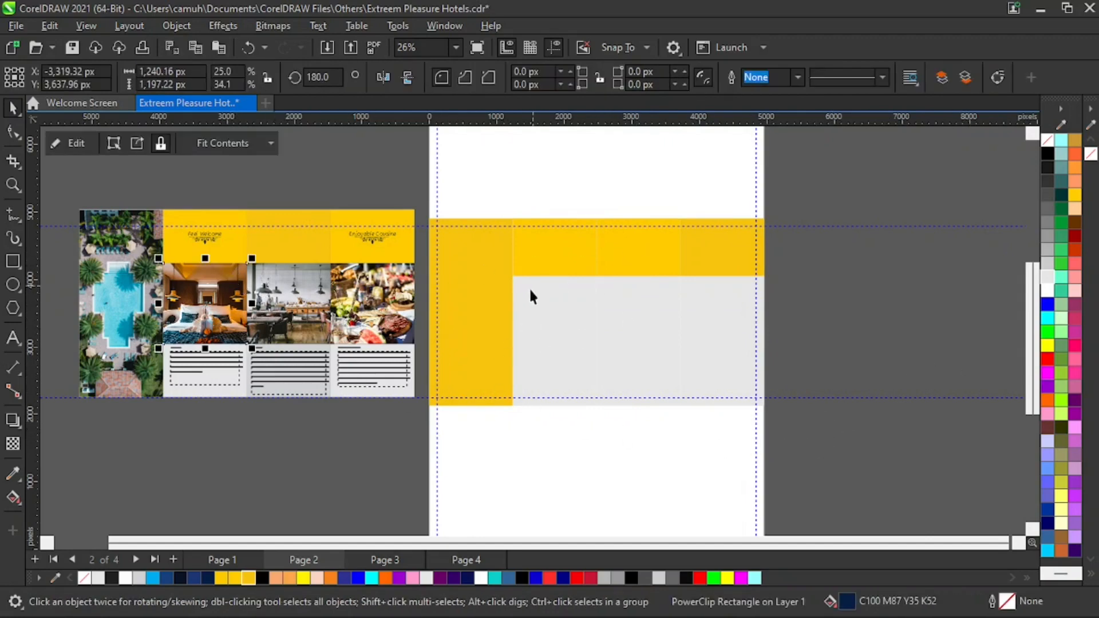
click(569, 340)
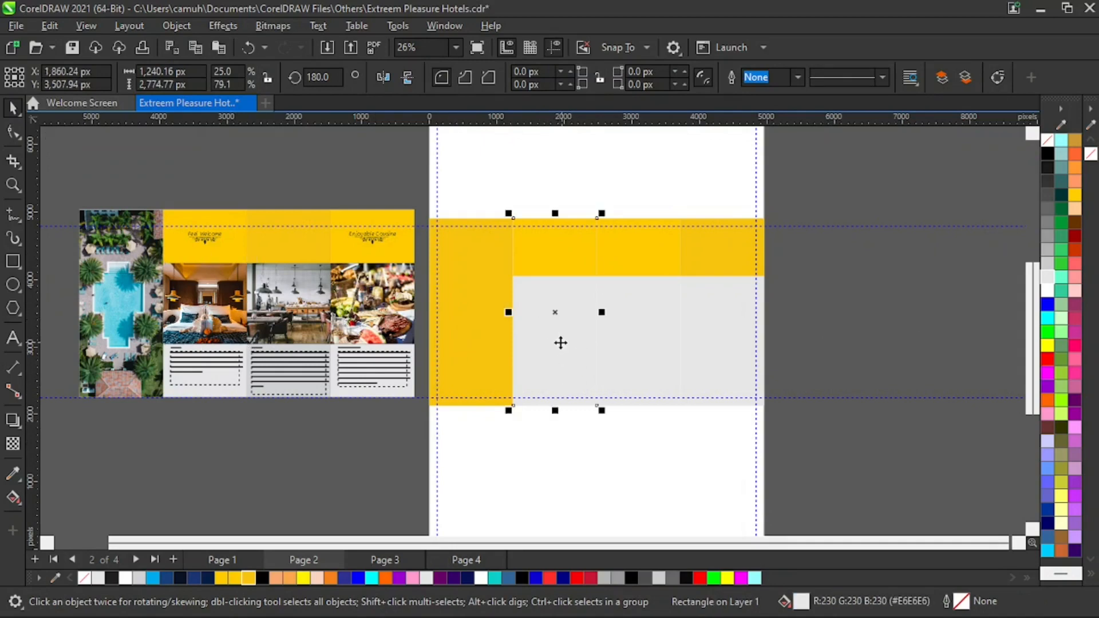
click(230, 563)
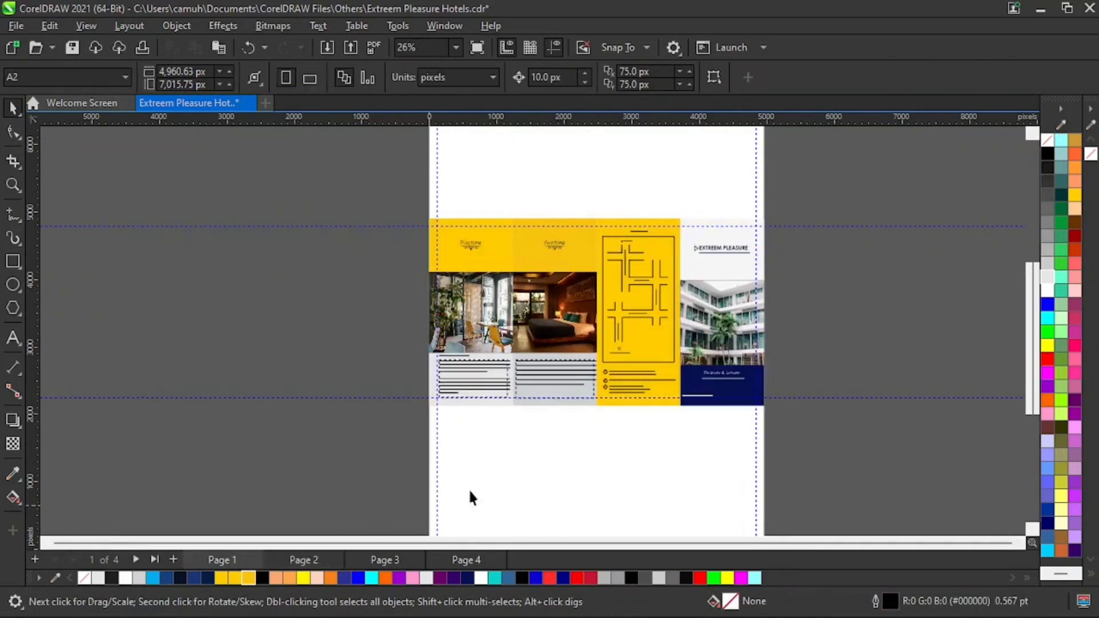
click(563, 326)
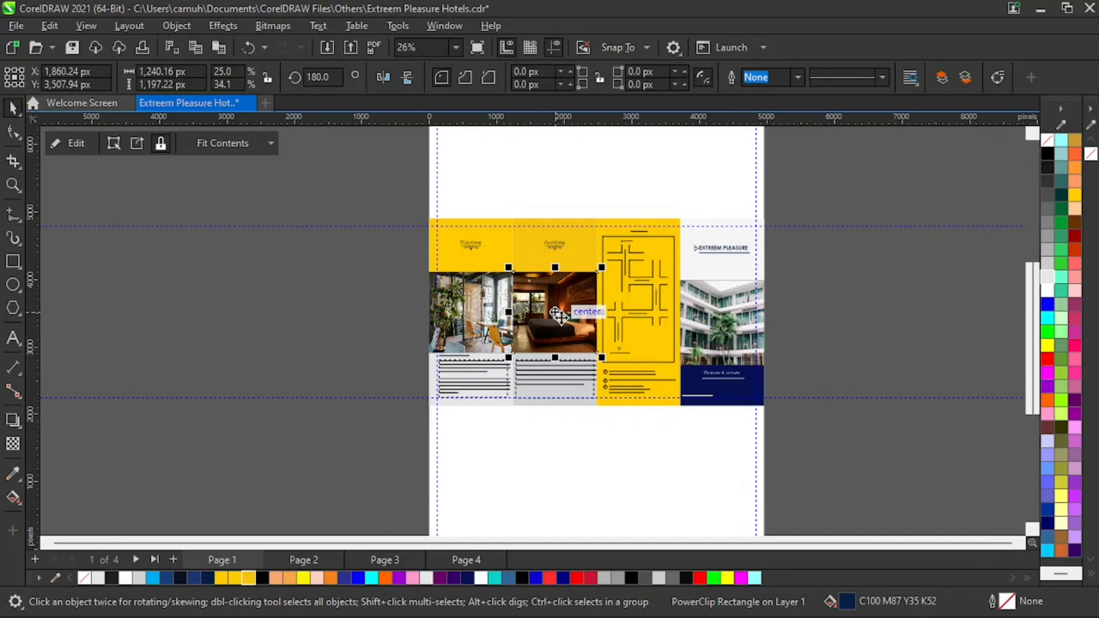
click(316, 557)
key(ctrl+v)
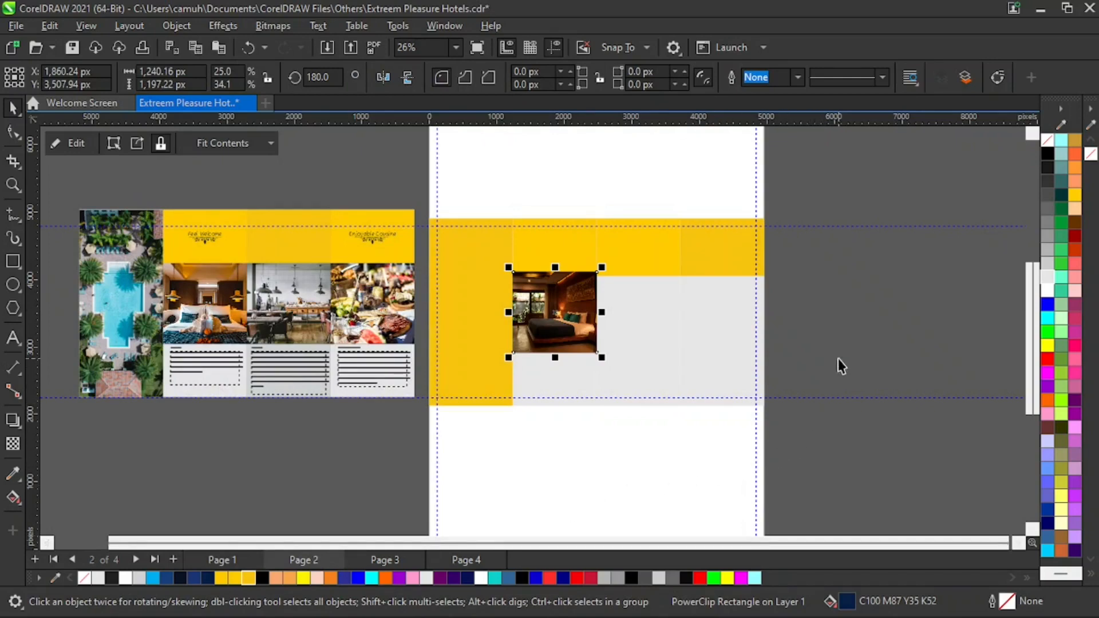
click(852, 356)
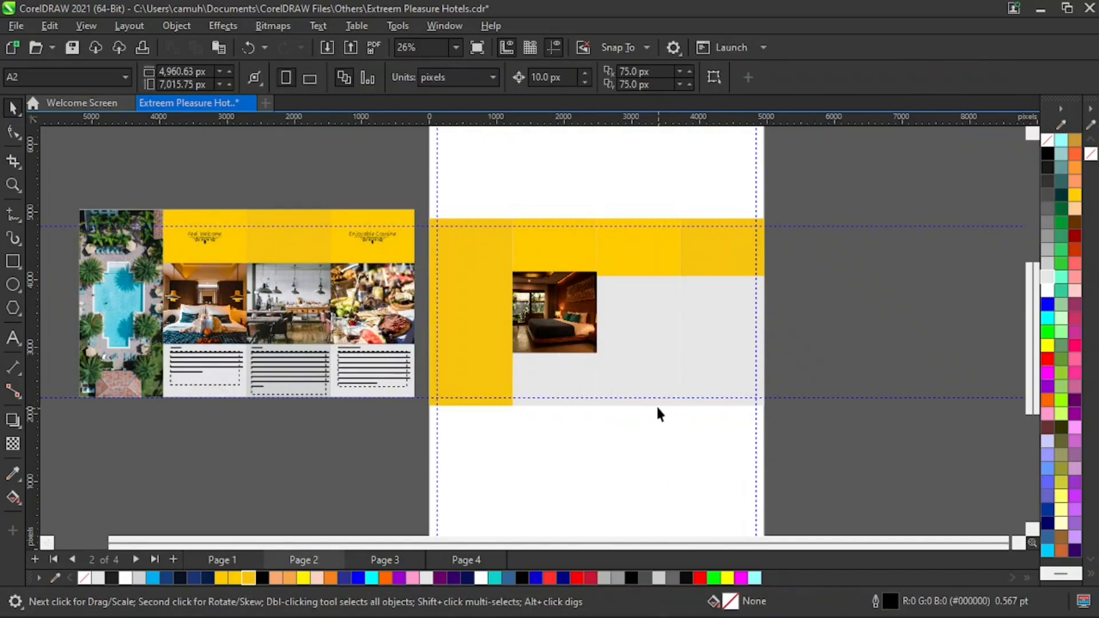
- Zoom in to examine where the pasted bedroom photo meets the yellow top strip
key(F2)
drag(437, 177, 669, 351)
click(580, 321)
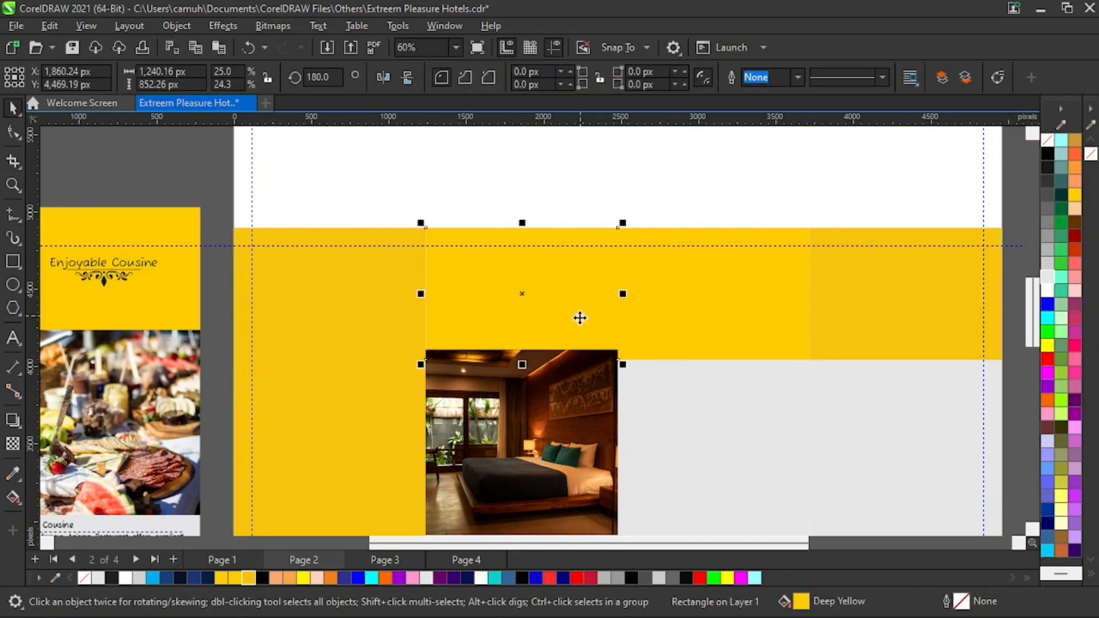
key(F2)
drag(513, 322, 636, 377)
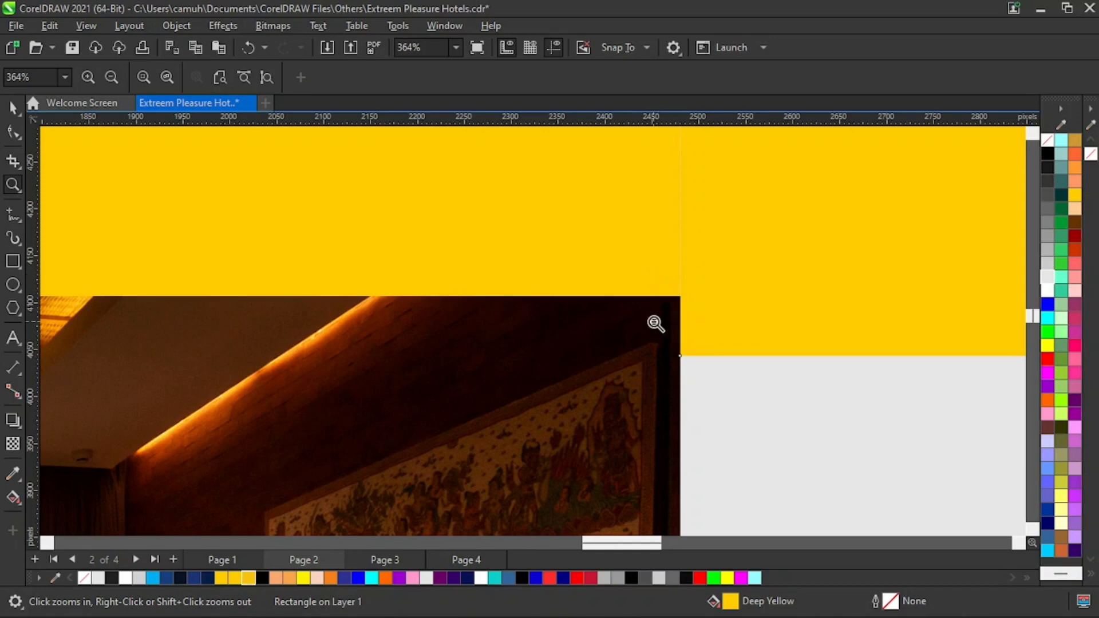
key(F3)
key(space)
key(Escape)
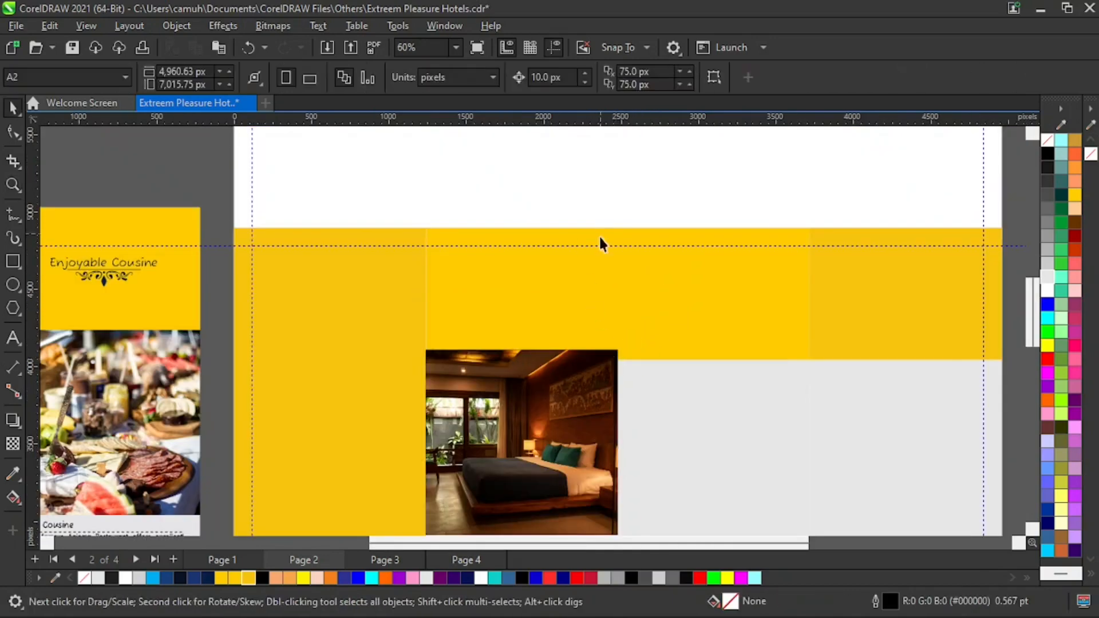
click(577, 297)
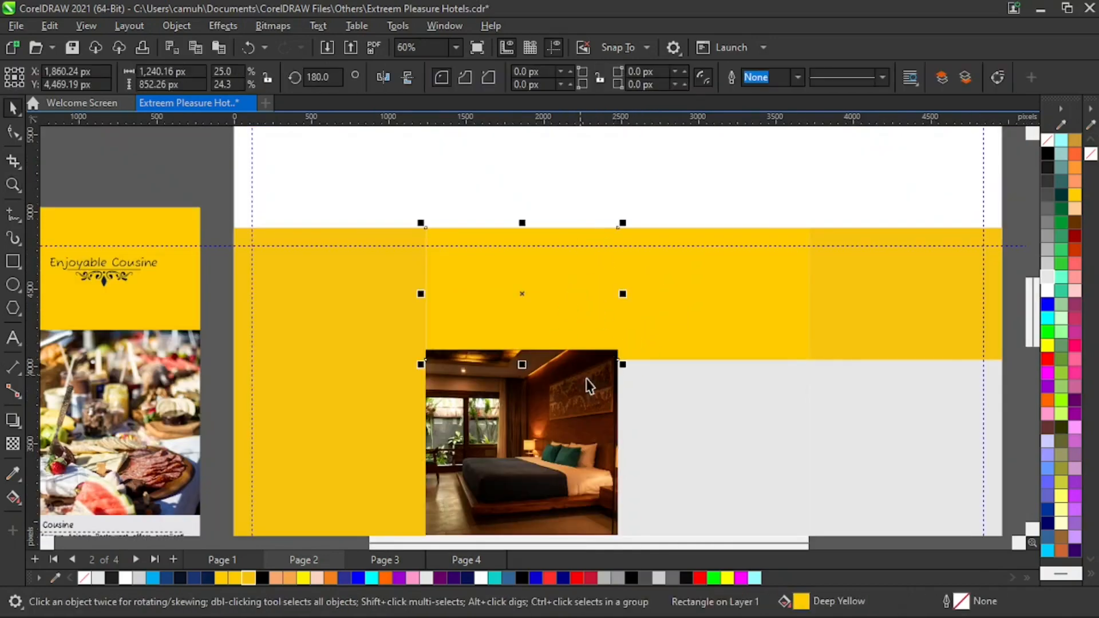
shift+click(692, 335)
shift+click(811, 350)
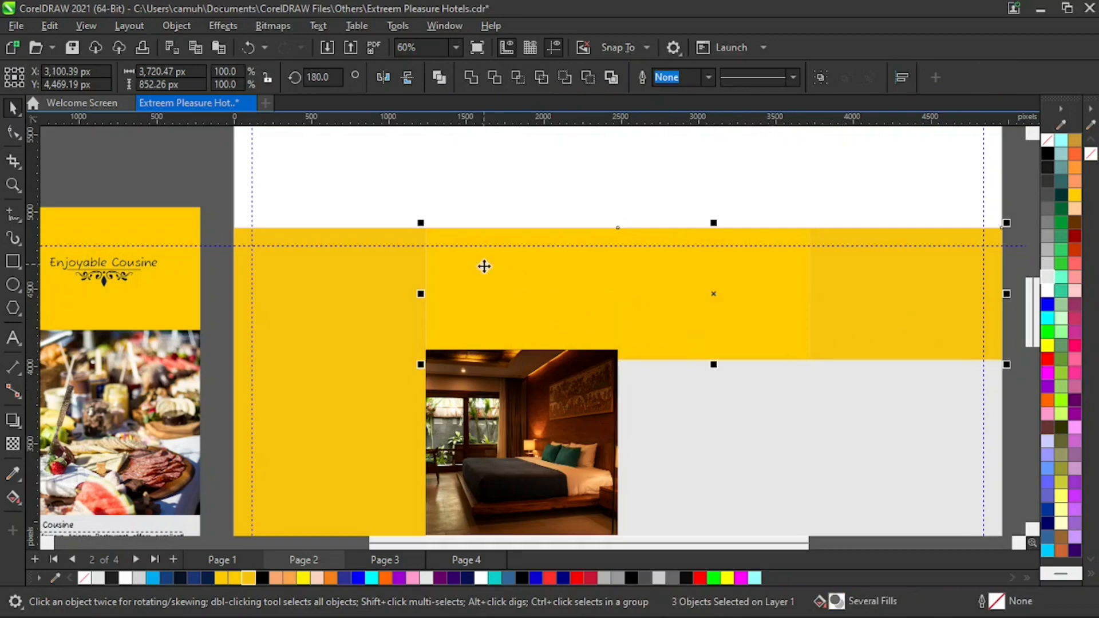
key(space)
drag(490, 275, 811, 375)
key(space)
key(z)
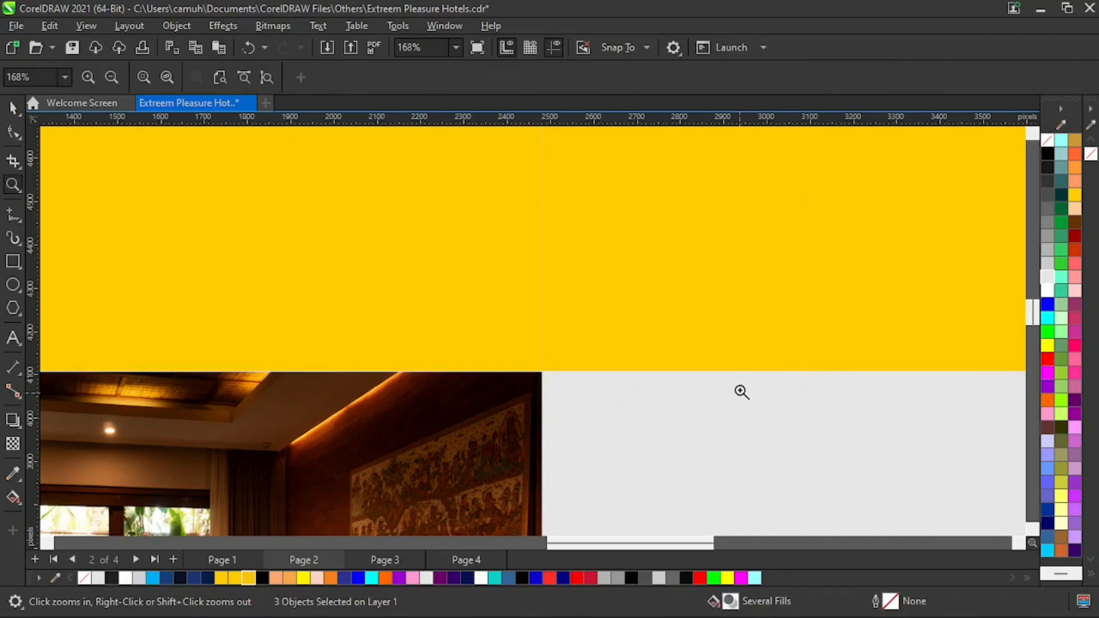
right_click(741, 385)
right_click(718, 415)
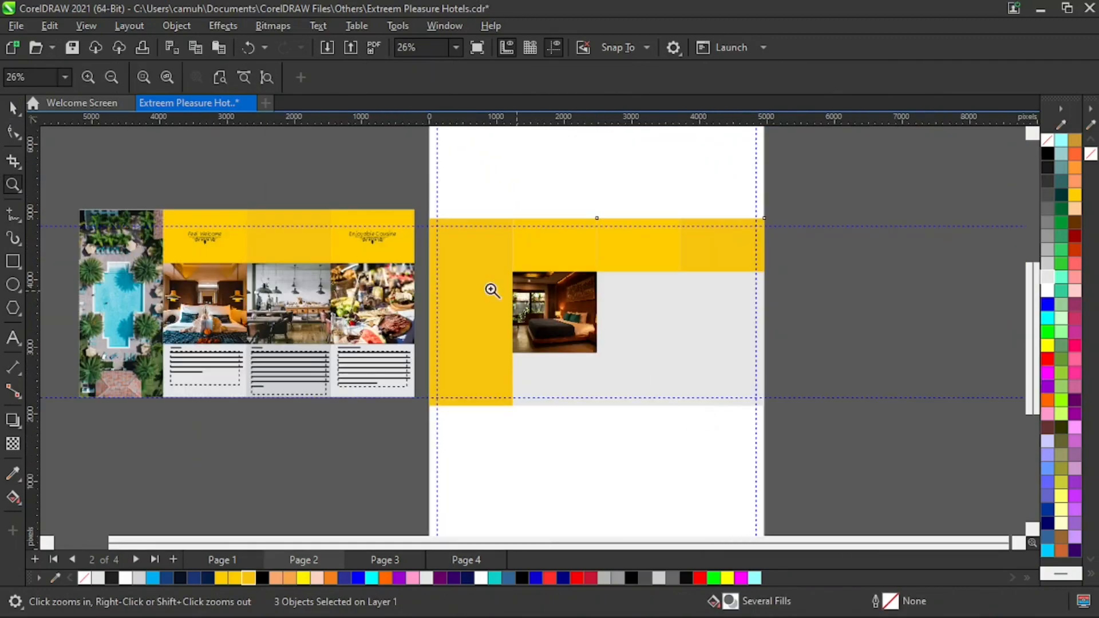
key(space)
click(842, 364)
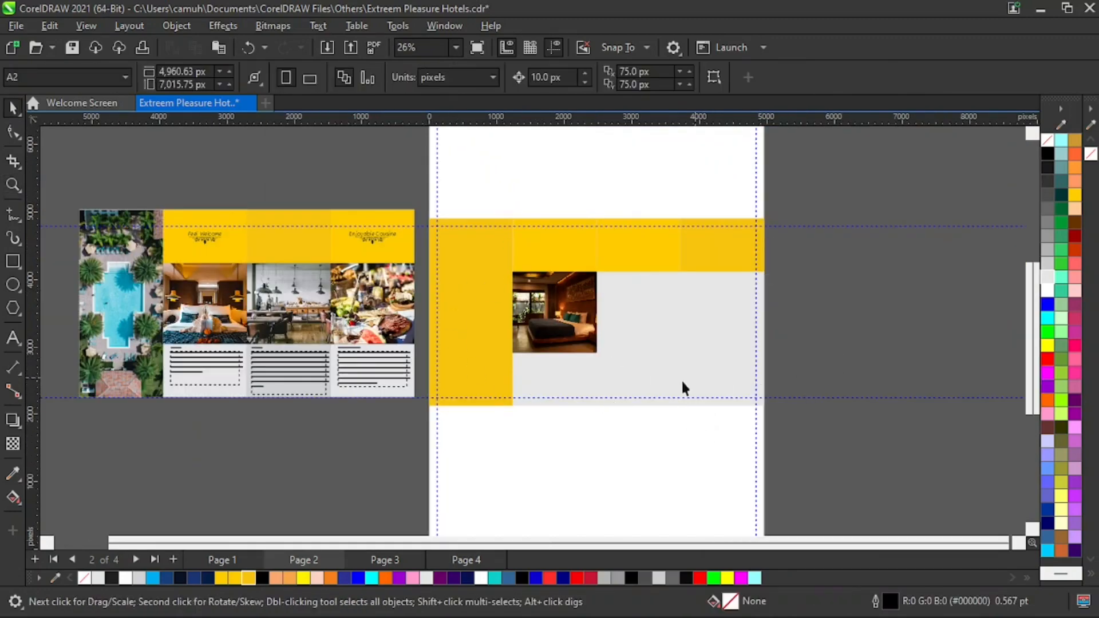
- Try extracting the bedroom photo from its PowerClip frame, then undo the extraction
click(574, 311)
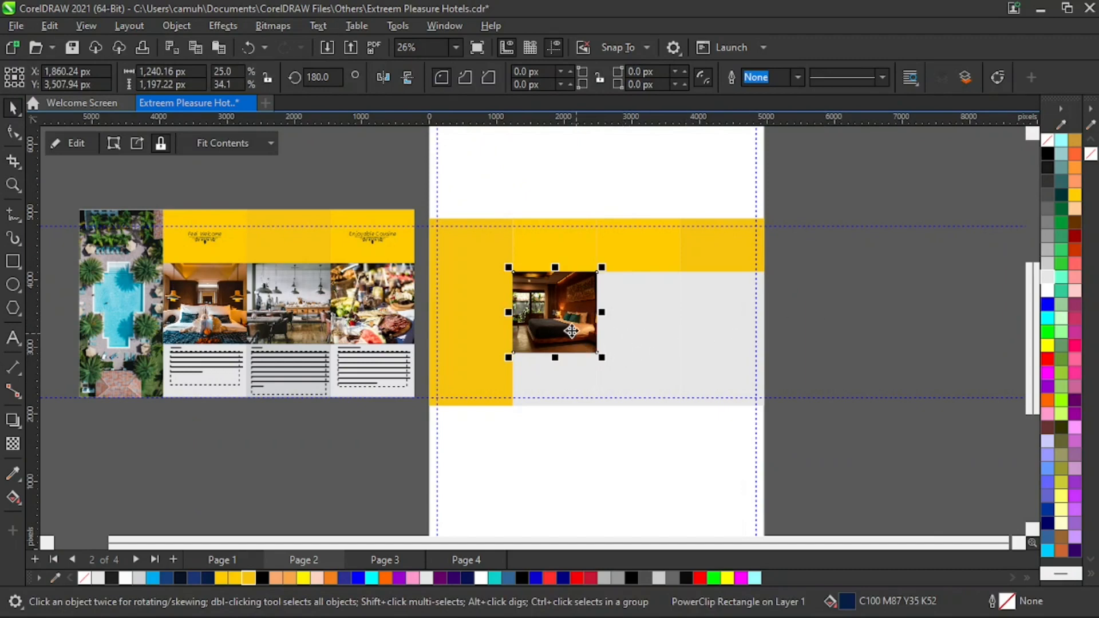
click(888, 331)
click(572, 322)
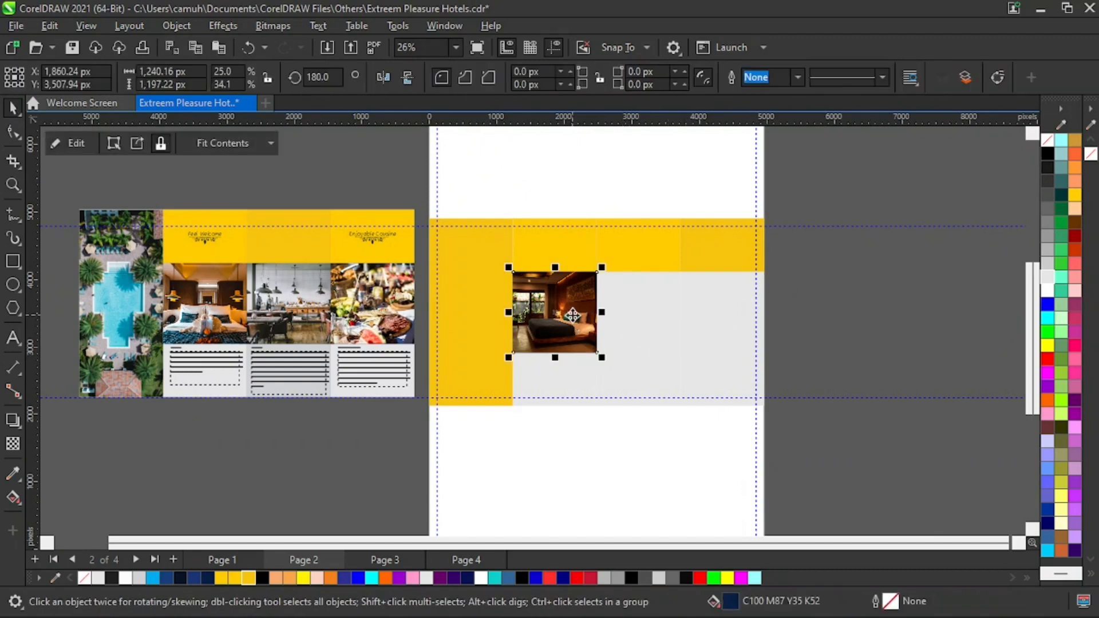
key(z)
drag(489, 258, 633, 376)
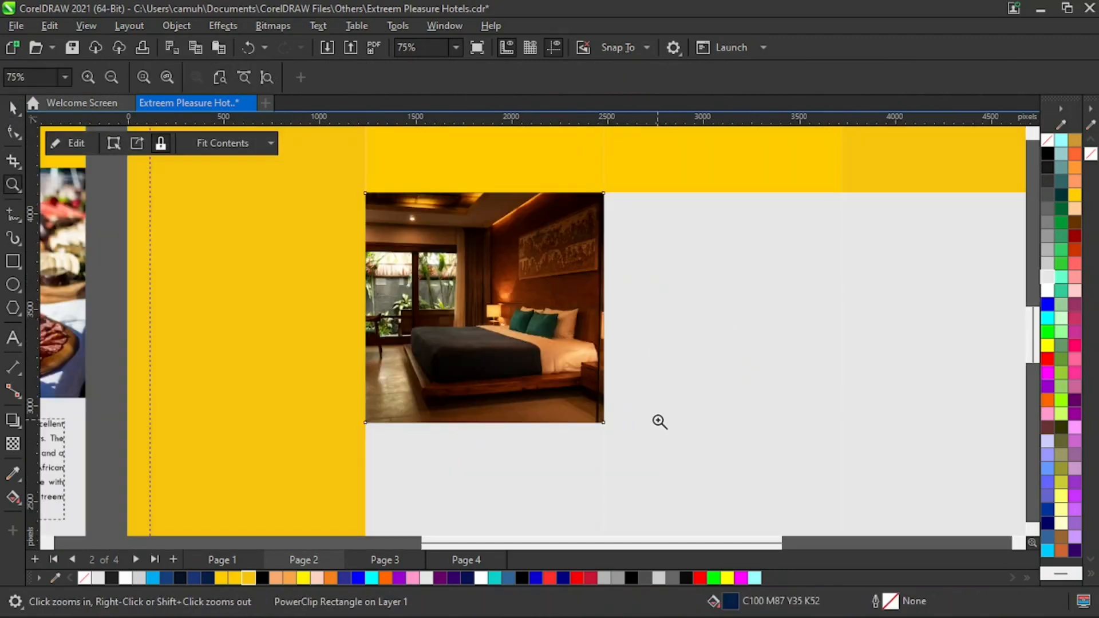
right_click(630, 412)
key(space)
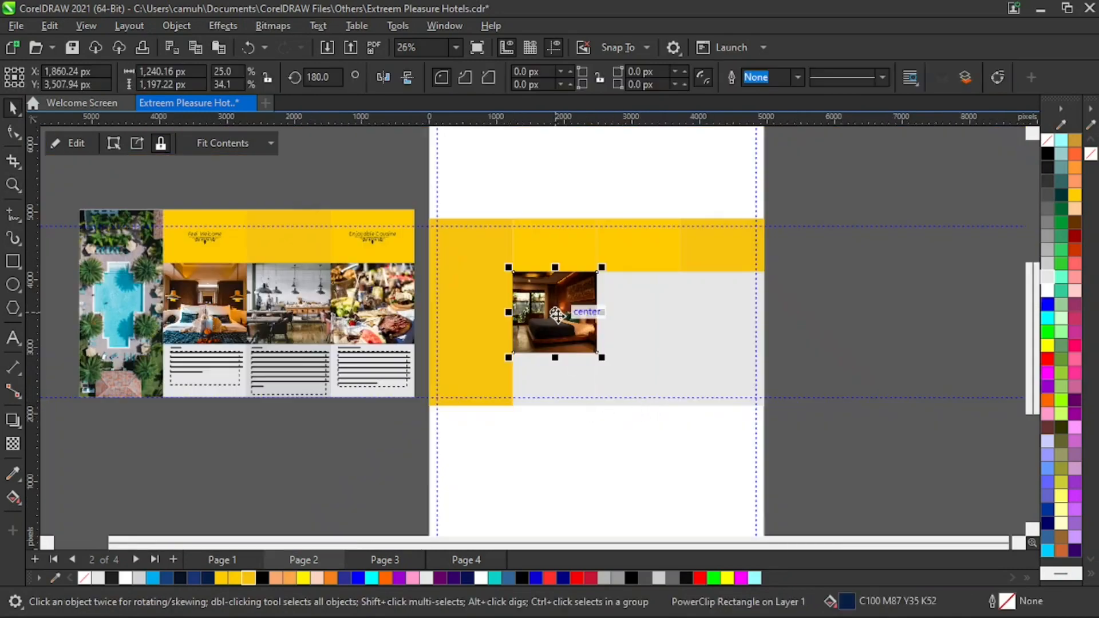
click(846, 315)
click(538, 303)
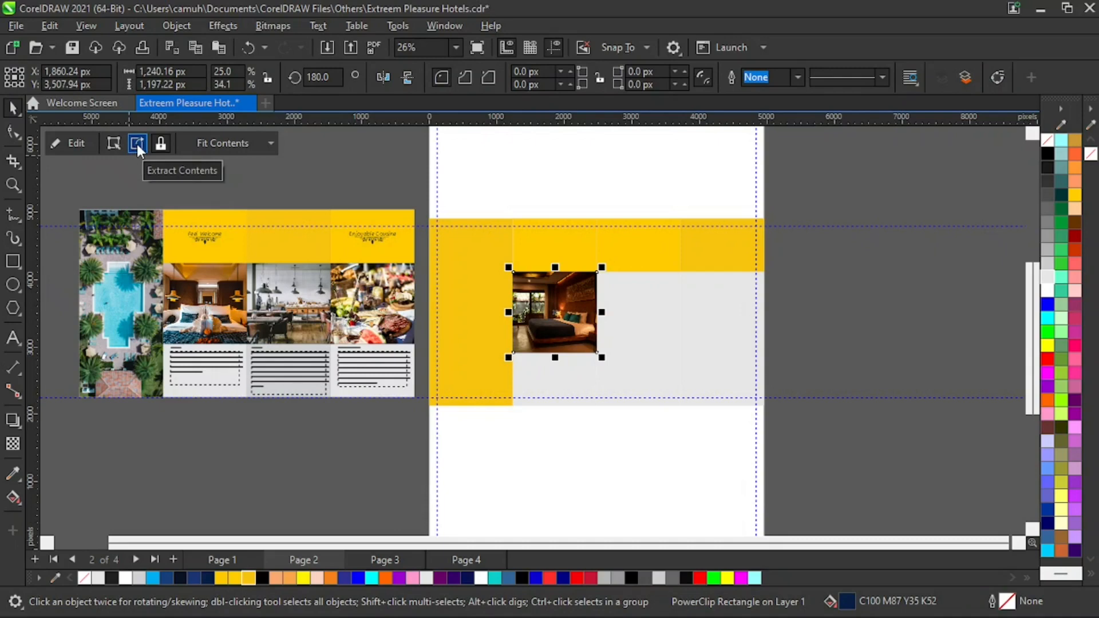
click(137, 146)
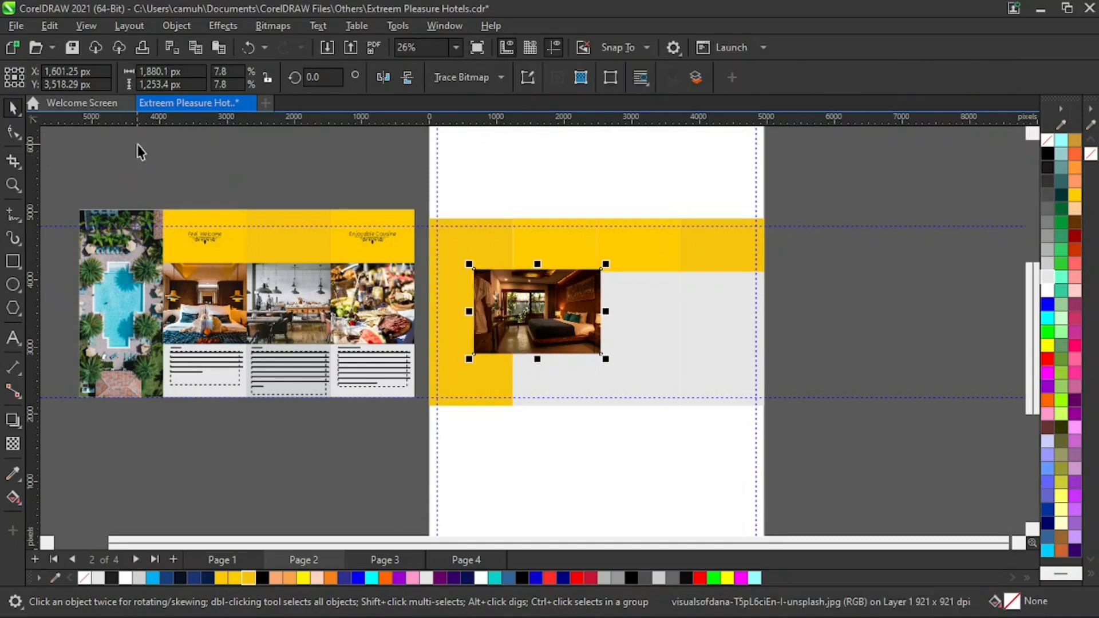
key(ctrl+z)
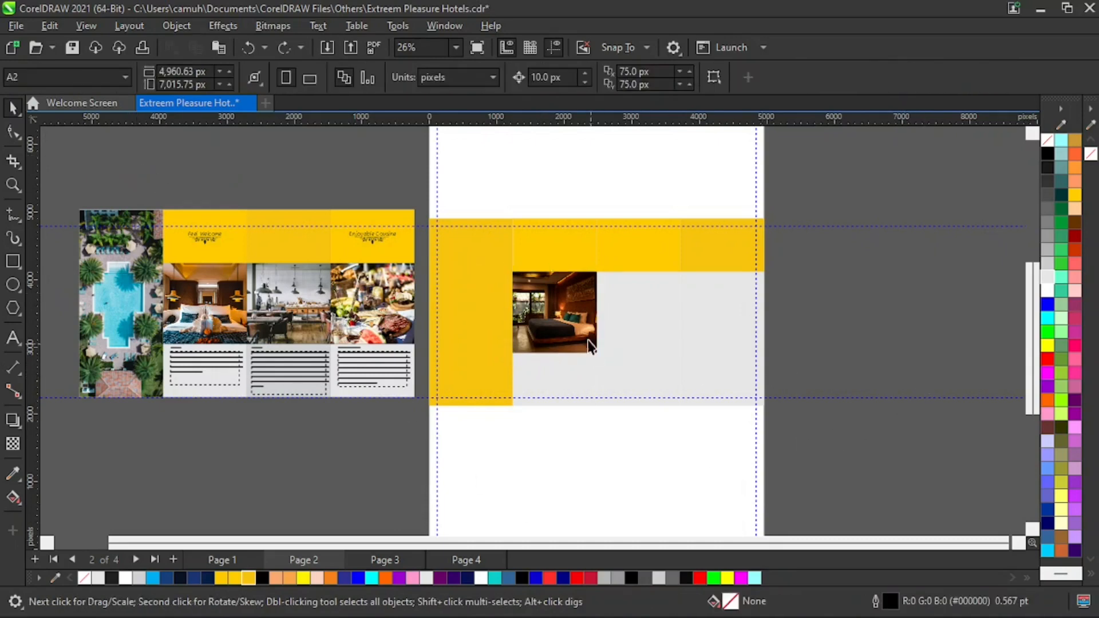
- Extract the bedroom photo from its PowerClip frame on page 2 and delete the photo
right_click(575, 314)
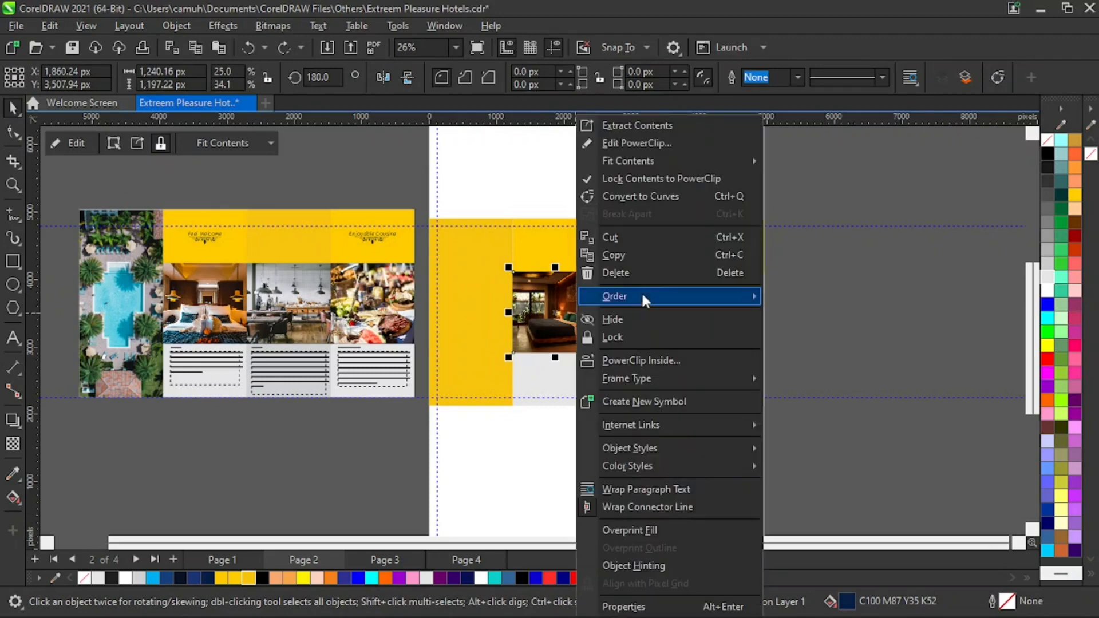
click(650, 128)
click(866, 326)
drag(557, 313, 621, 475)
key(Delete)
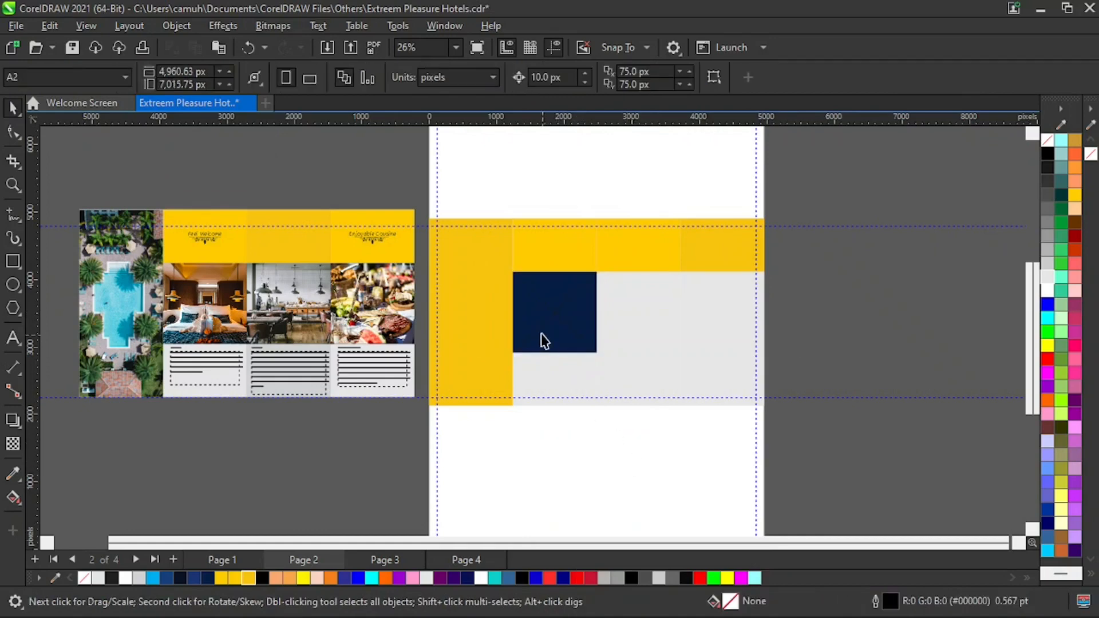
- Convert the empty bedroom frame into a plain rectangle by removing its frame type, and fill it dark grey
click(548, 317)
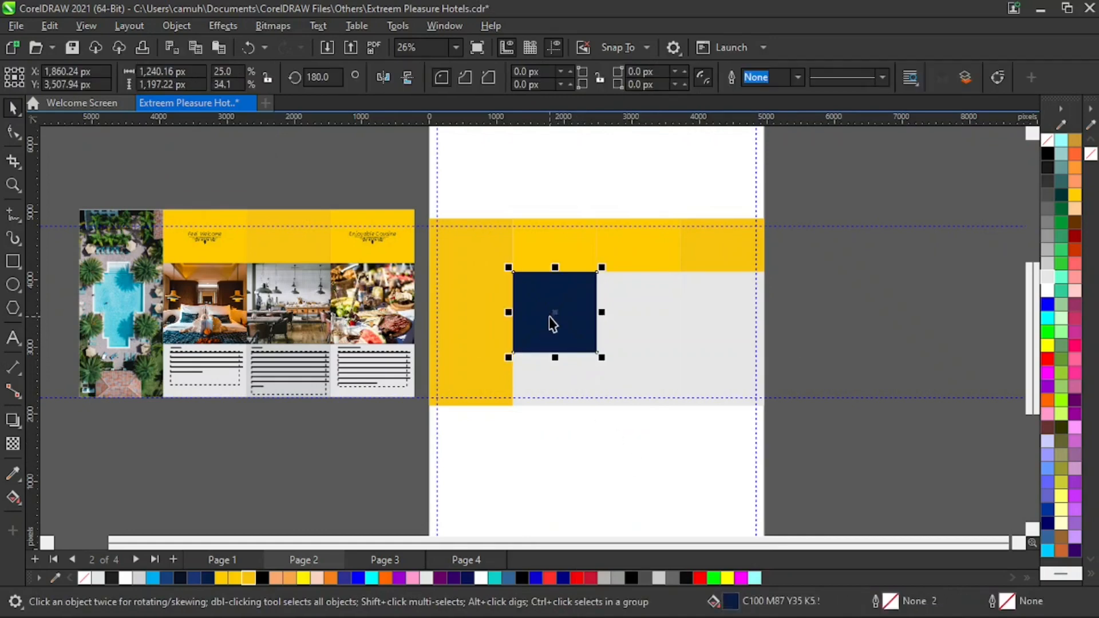
click(1049, 262)
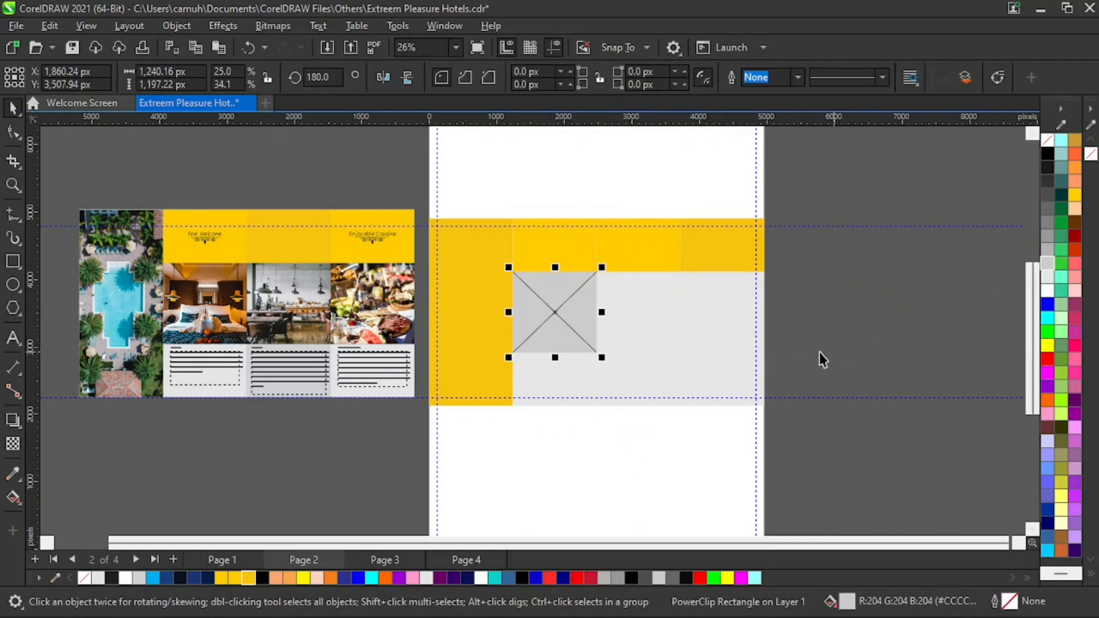
right_click(556, 309)
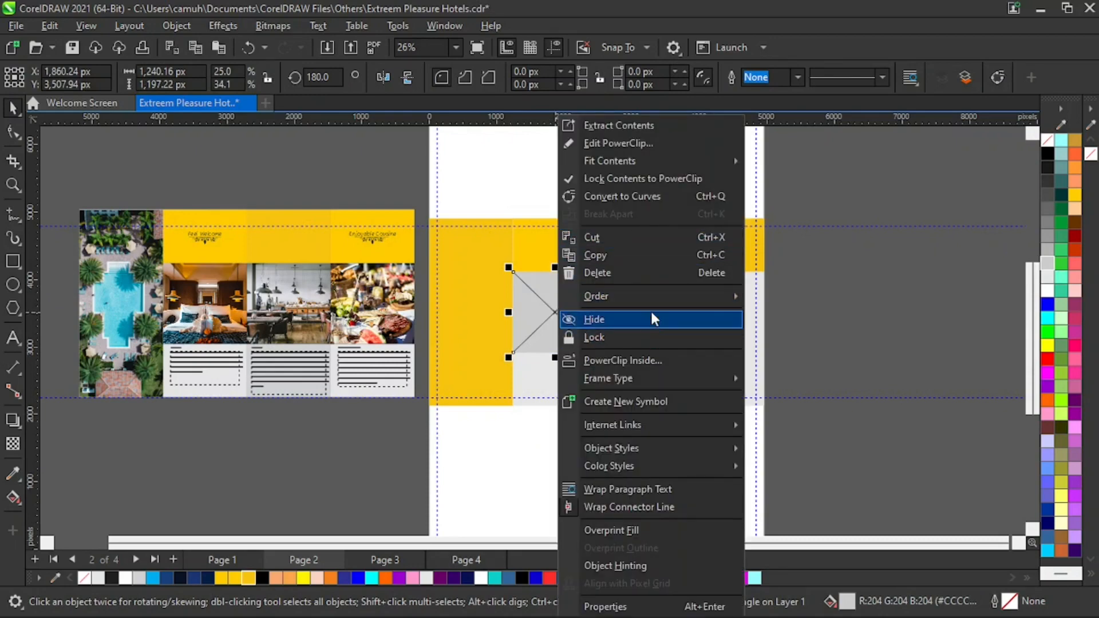
mouse_move(648, 377)
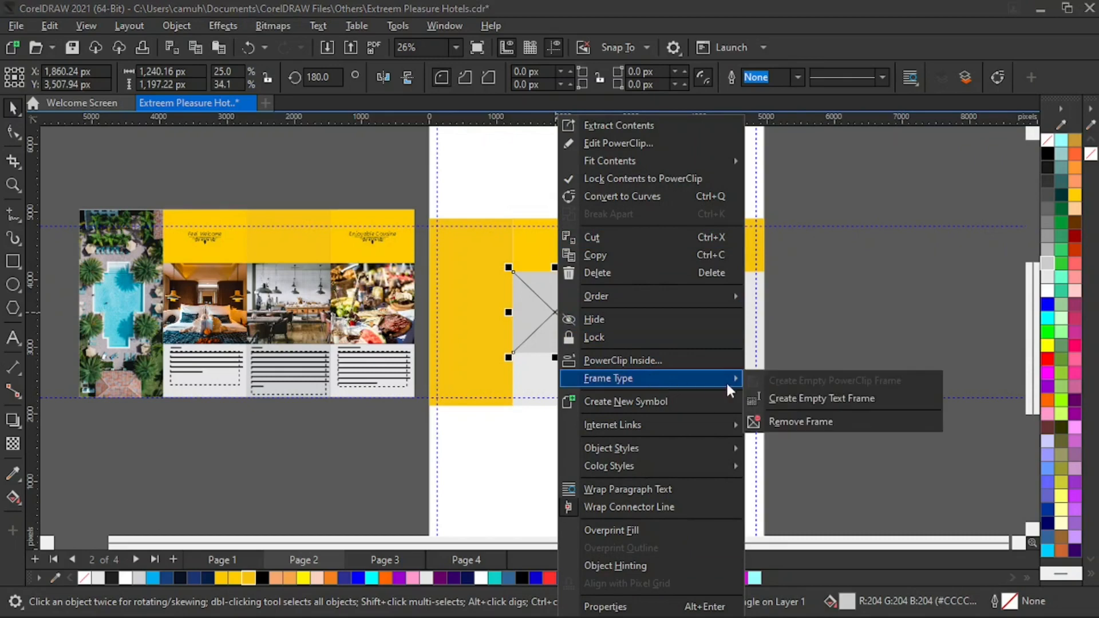
click(778, 422)
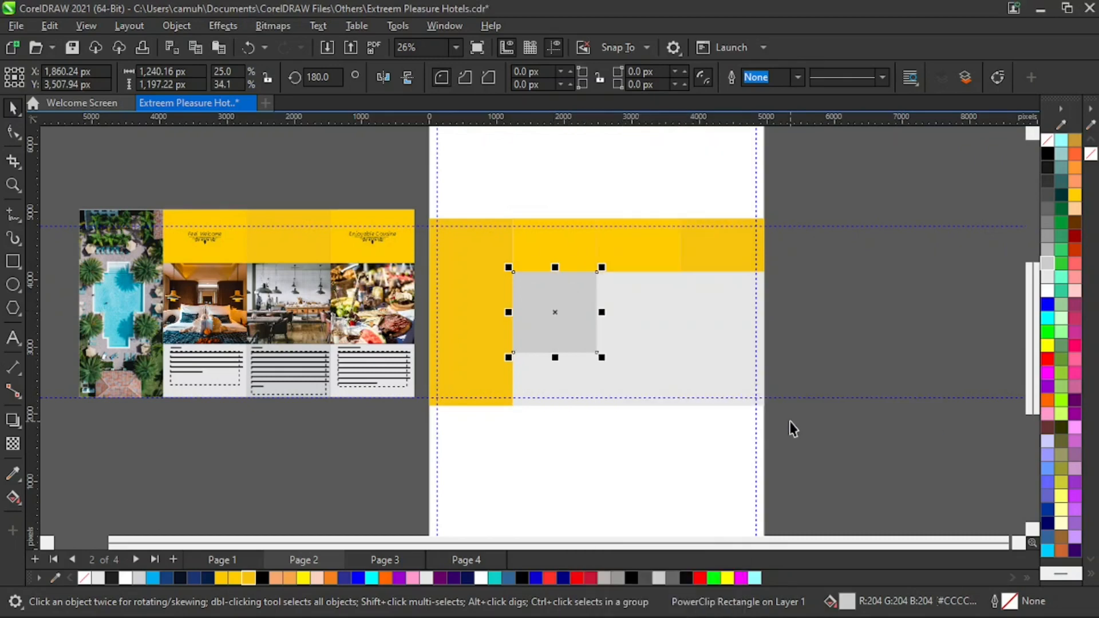
click(1046, 195)
- Duplicate the dark grey rectangle twice to fill the row beneath the yellow strip on page 2
click(918, 300)
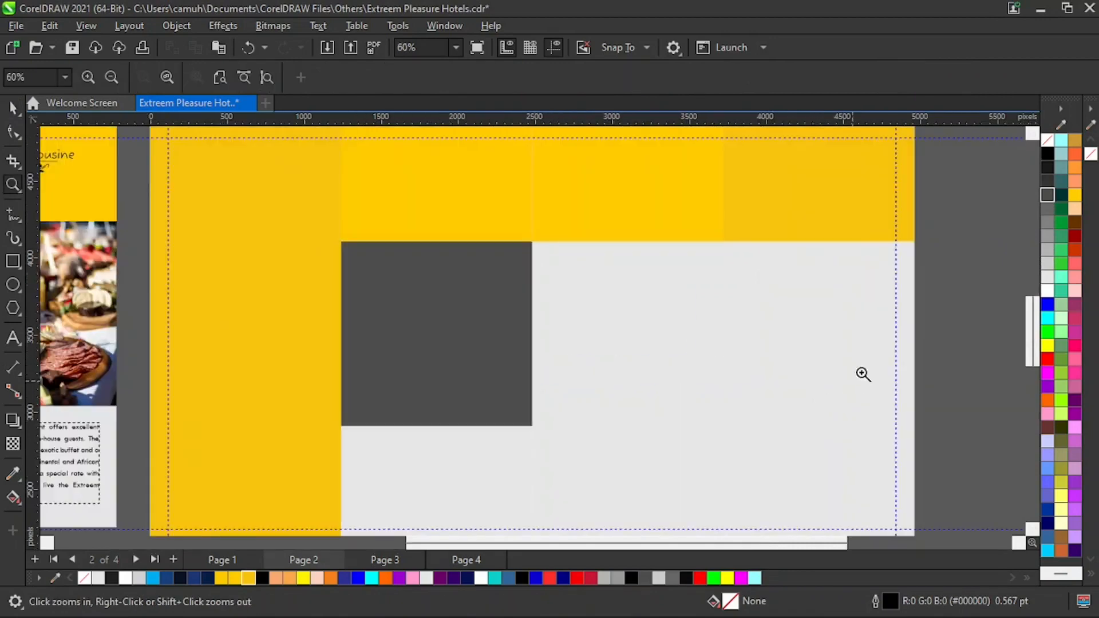
scroll(860, 373, up, 3)
click(448, 334)
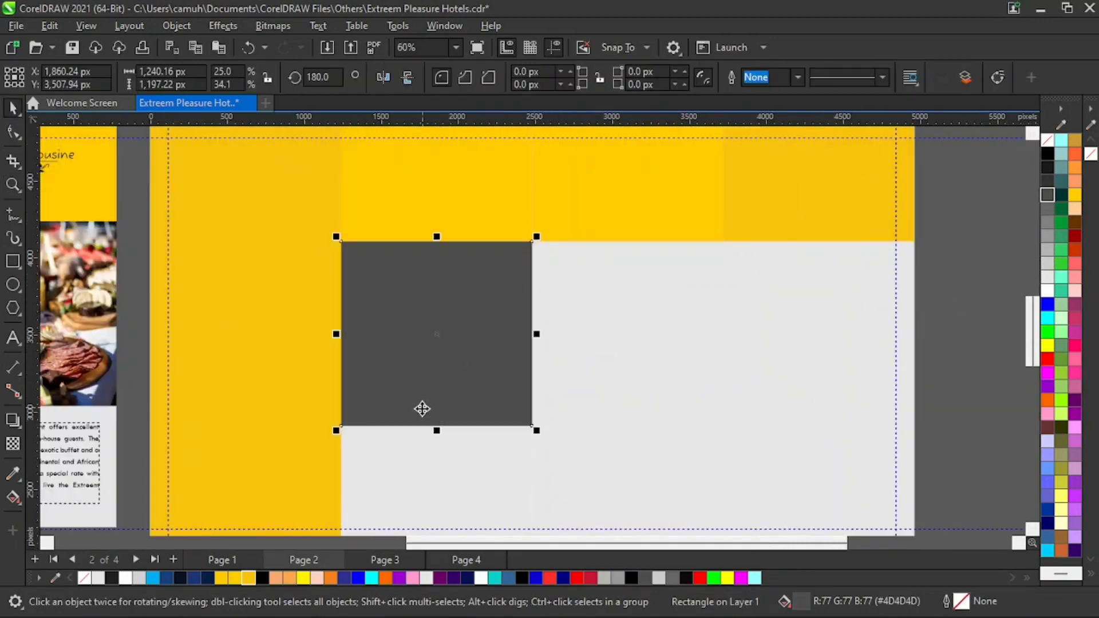
drag(336, 334, 589, 320)
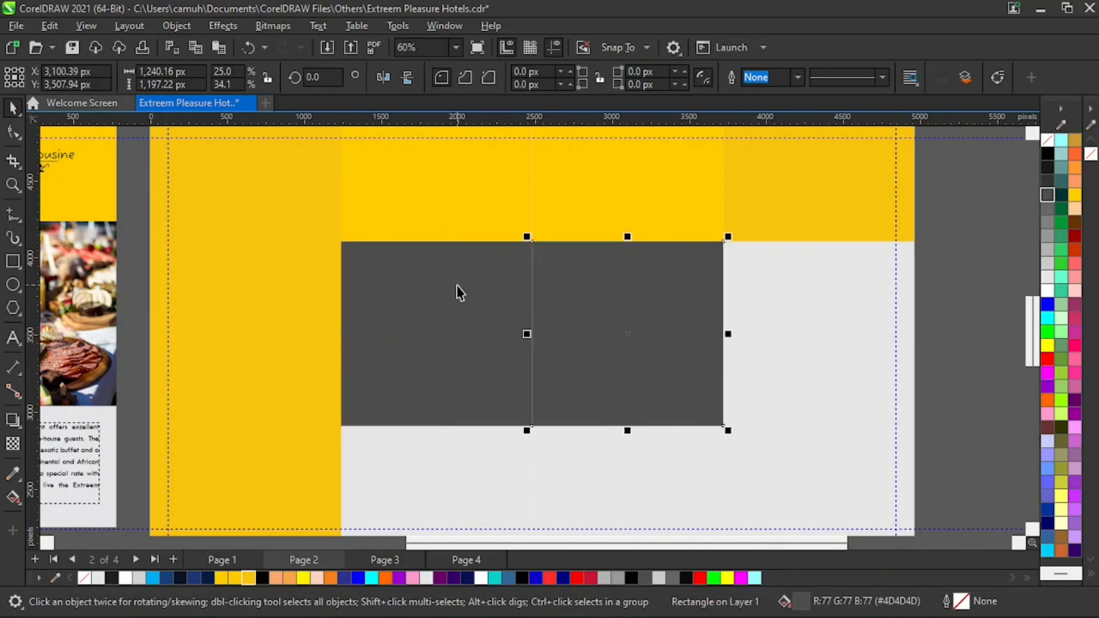
key(ctrl+r)
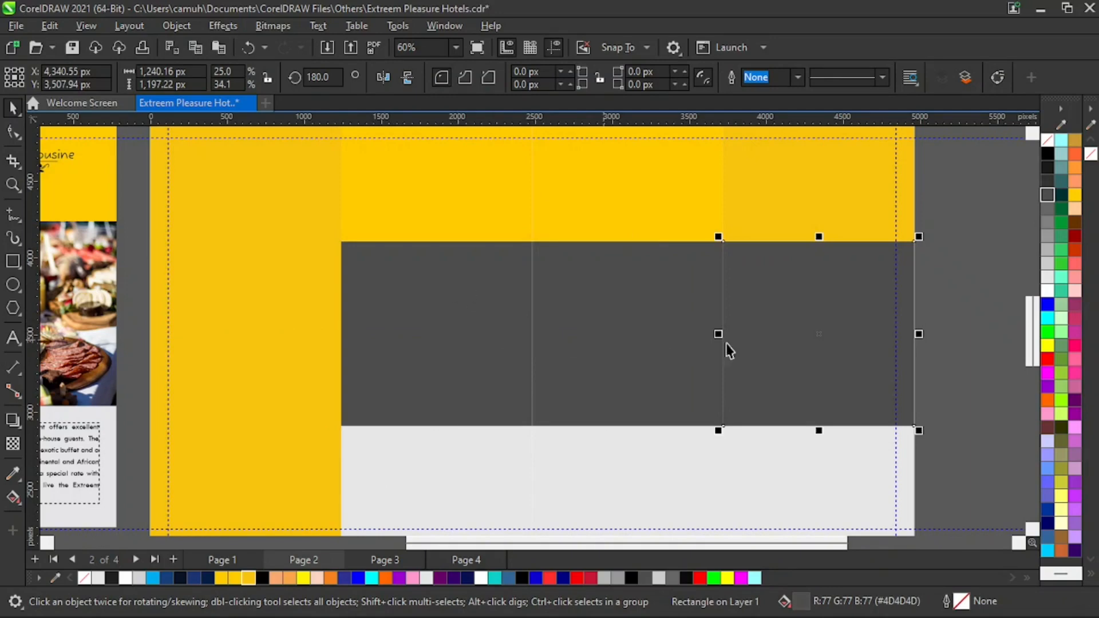
click(958, 305)
scroll(766, 331, down, 3)
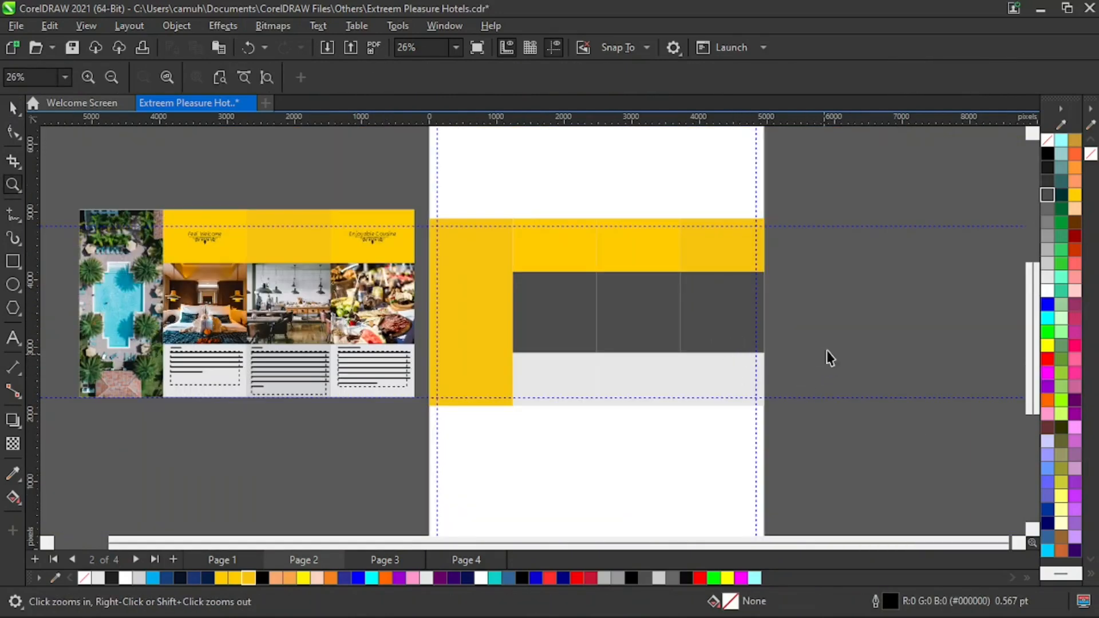
- Fill the middle and right rectangles in that row with progressively lighter shades of grey
click(668, 324)
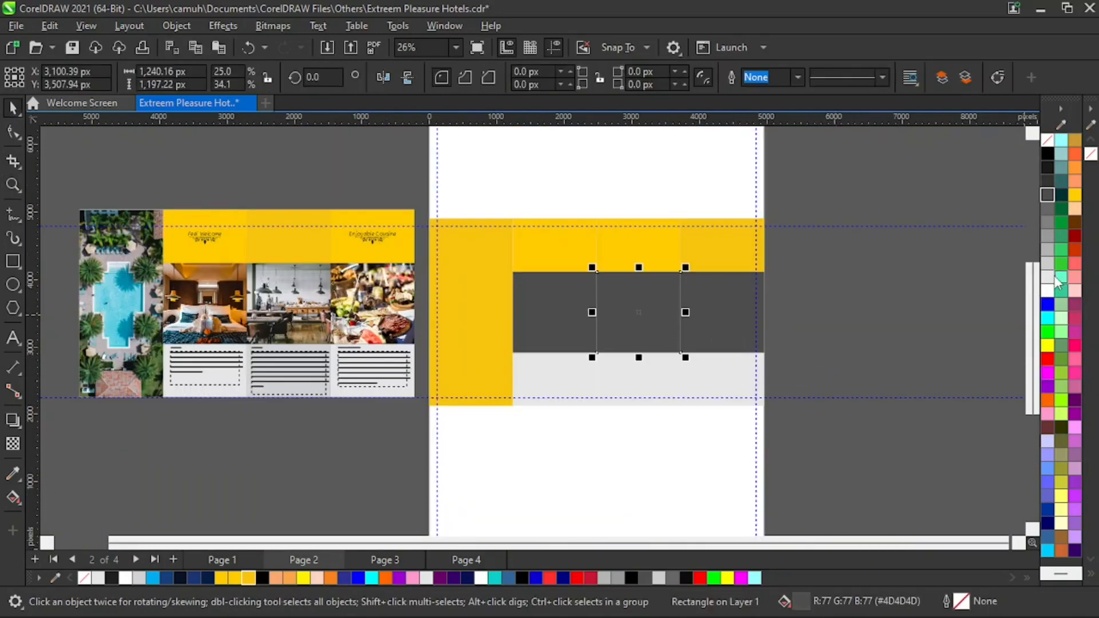
click(1048, 277)
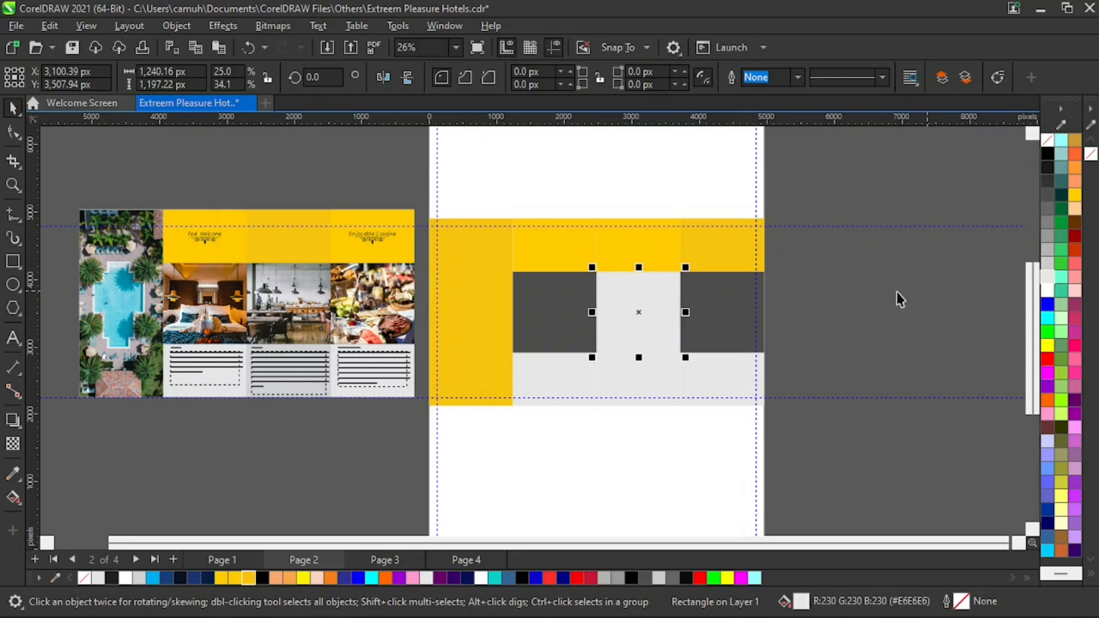
click(1047, 236)
click(739, 299)
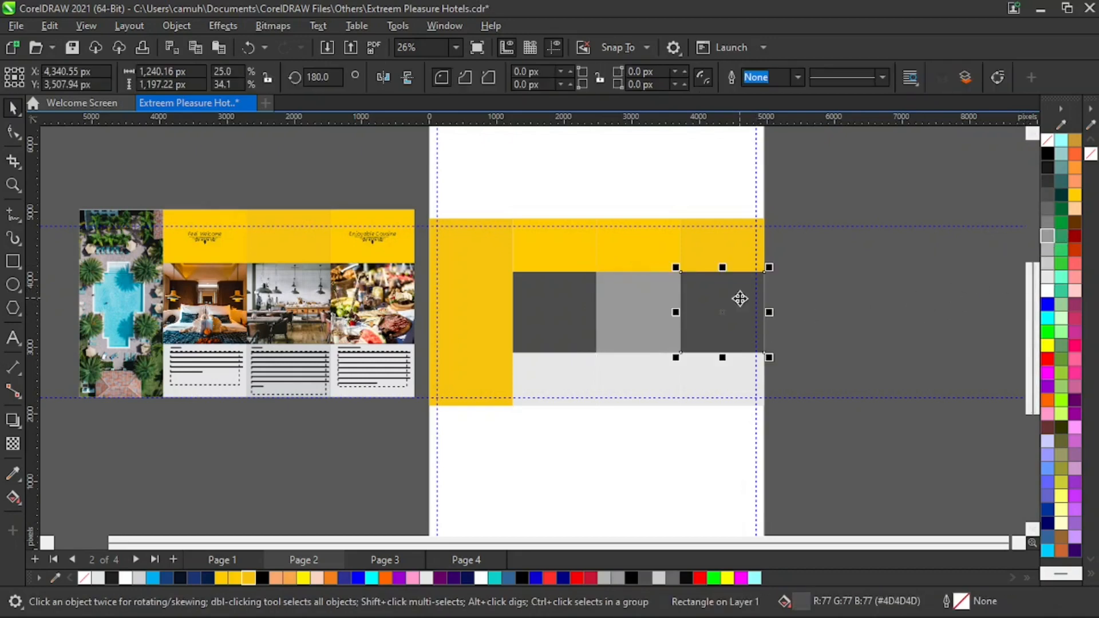
click(1048, 247)
click(863, 312)
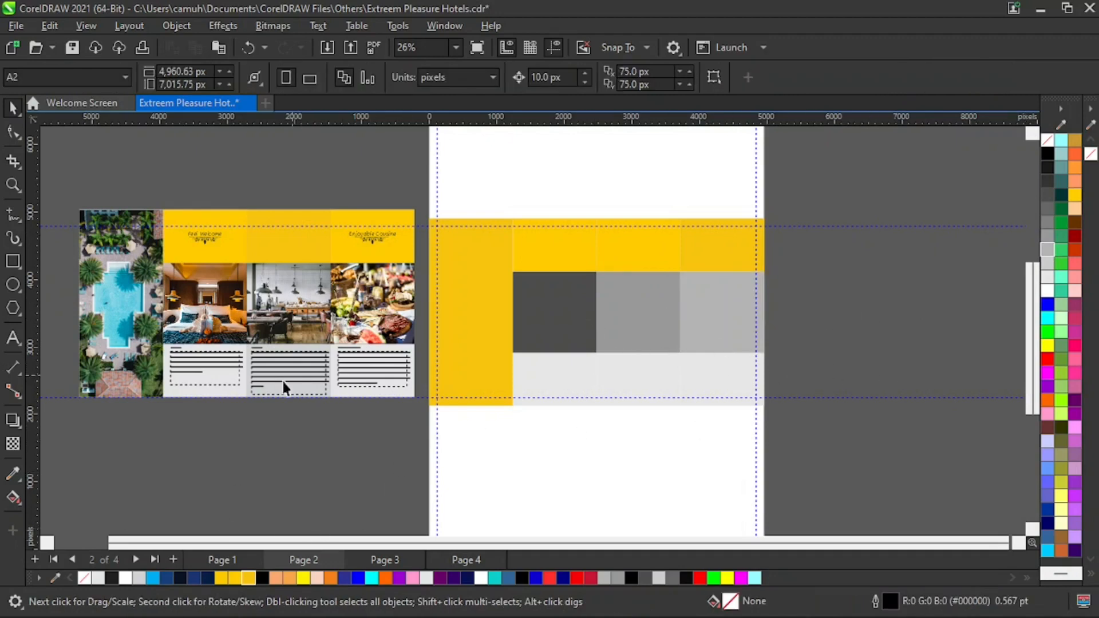
- Copy the pool photo from page 1 onto the pasteboard to the right of page 2
click(126, 297)
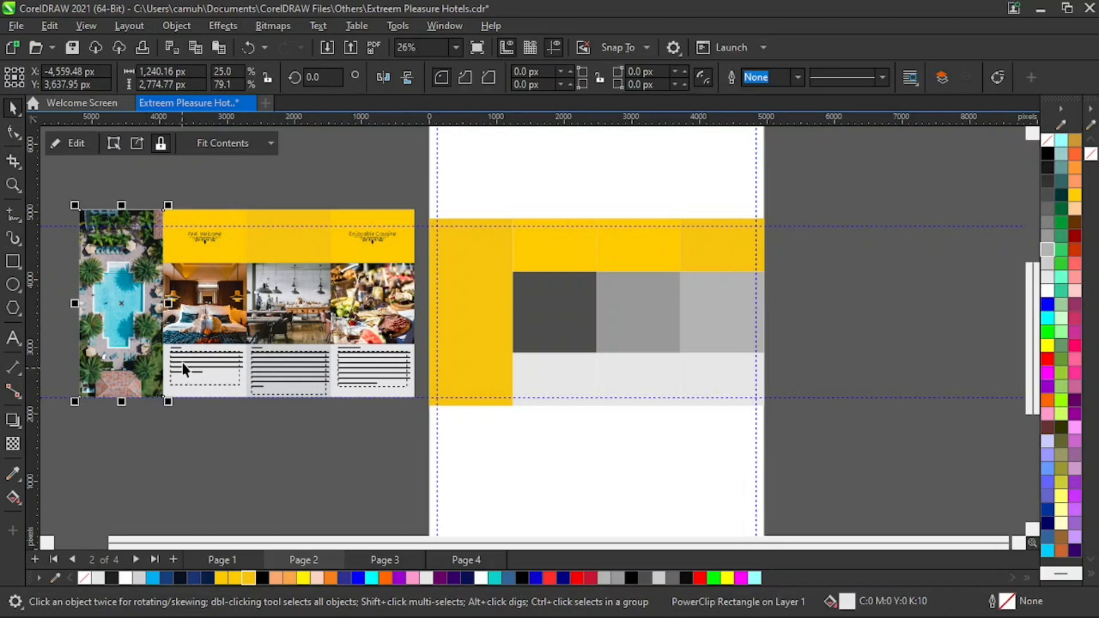
key(z)
key(space)
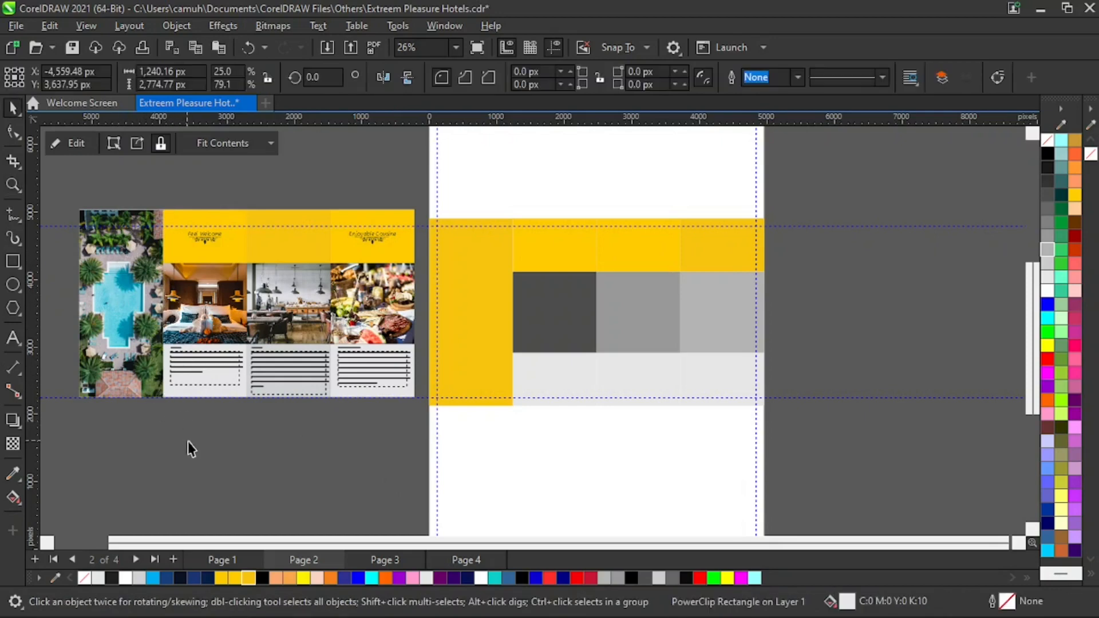
click(188, 442)
drag(126, 301, 893, 261)
click(952, 351)
click(903, 307)
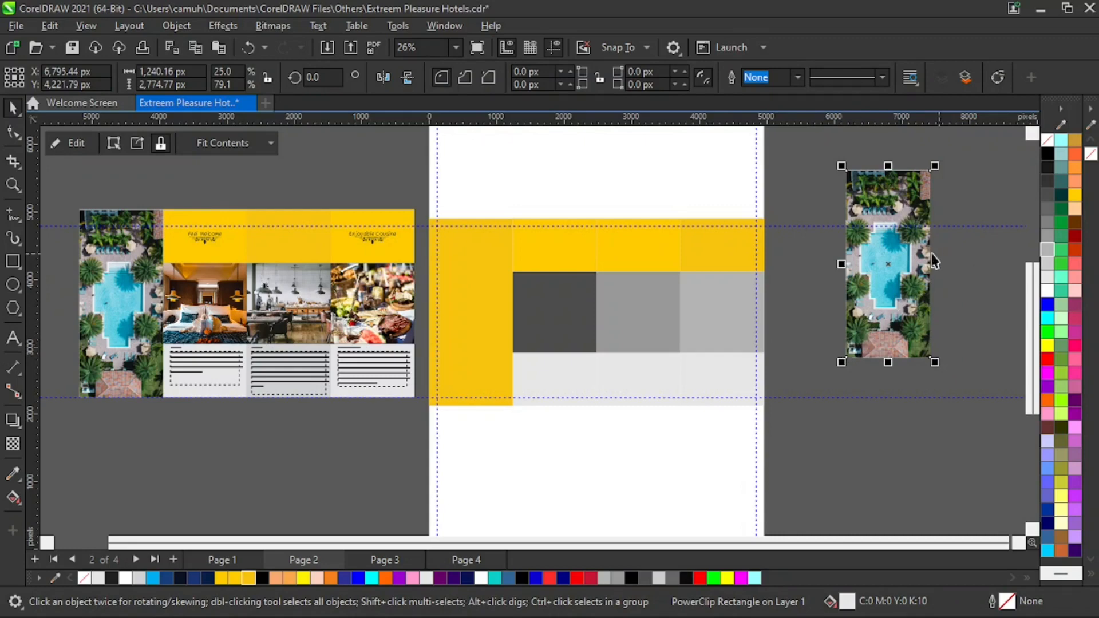
- Extract the copied pool photo from its PowerClip frame, delete the empty frame and move the photo into place
click(878, 437)
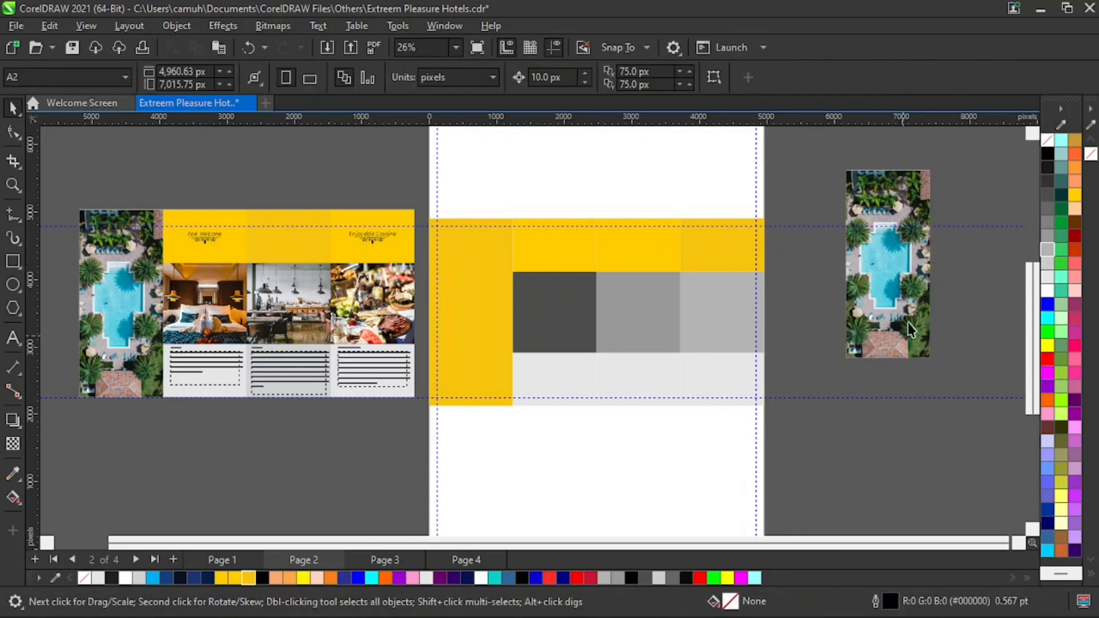
click(913, 286)
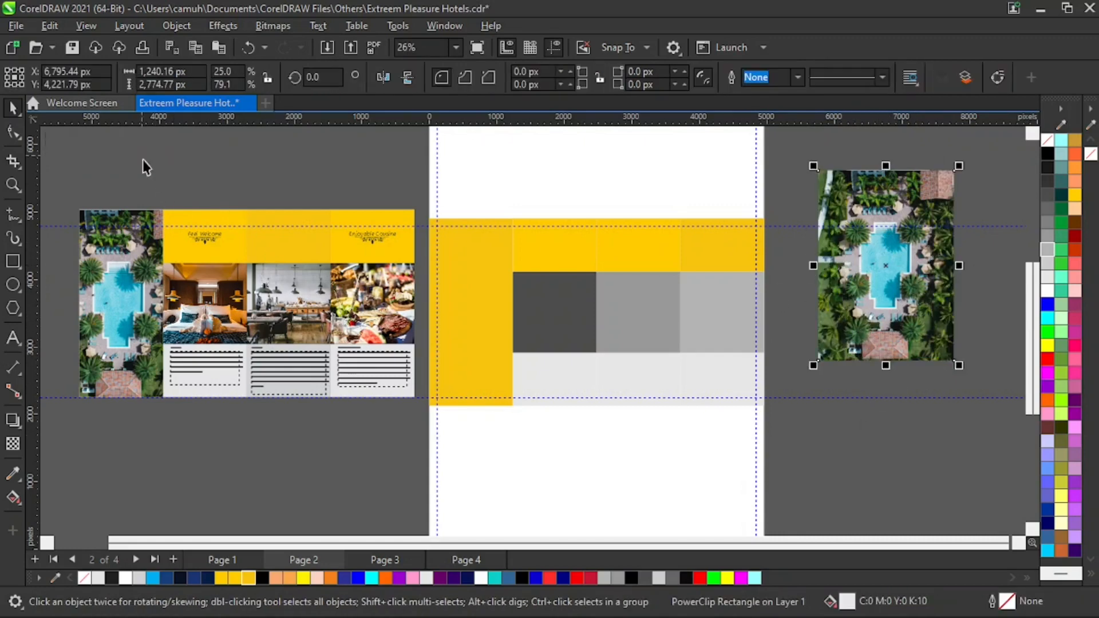
click(137, 144)
click(883, 319)
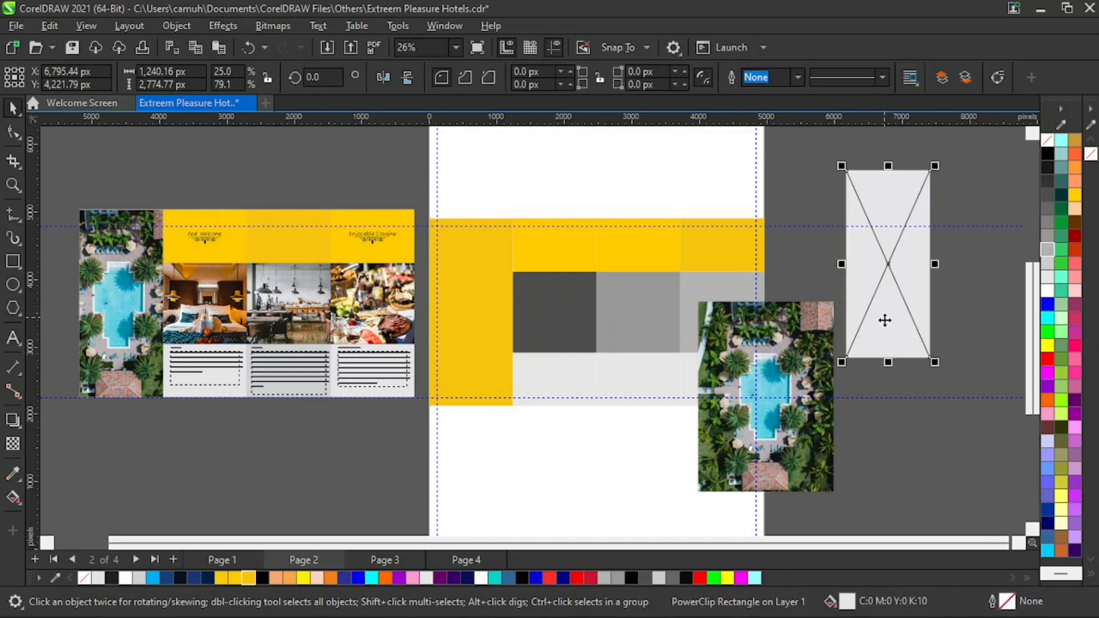
key(Delete)
drag(760, 369, 863, 321)
drag(481, 332, 424, 334)
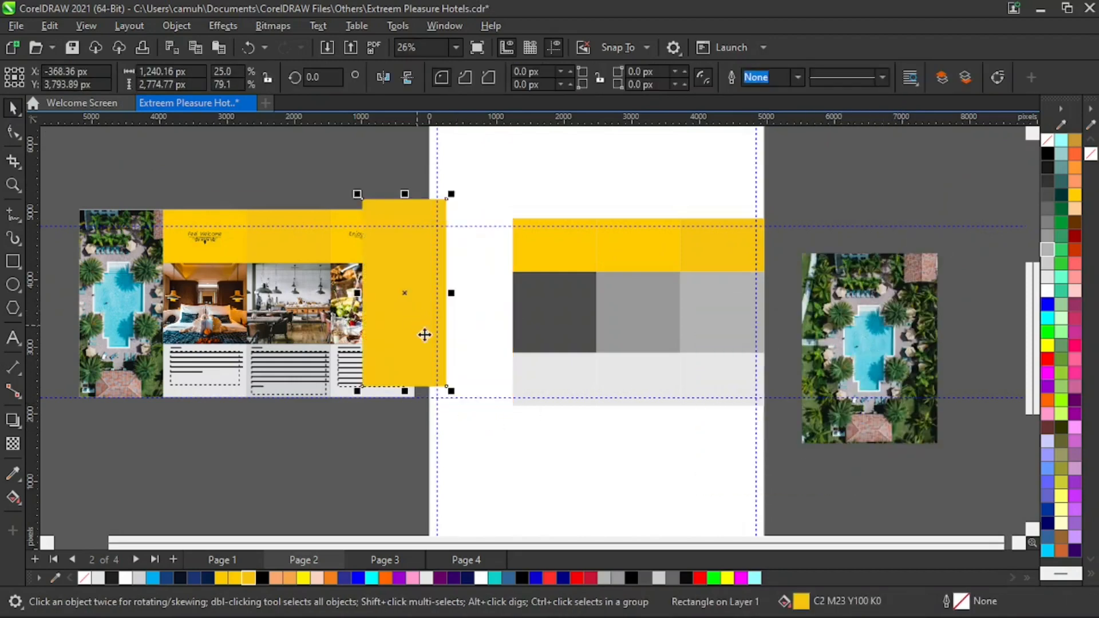
key(ctrl+z)
- Place the pool photo inside the tall yellow left panel of page 2 with PowerClip
click(849, 354)
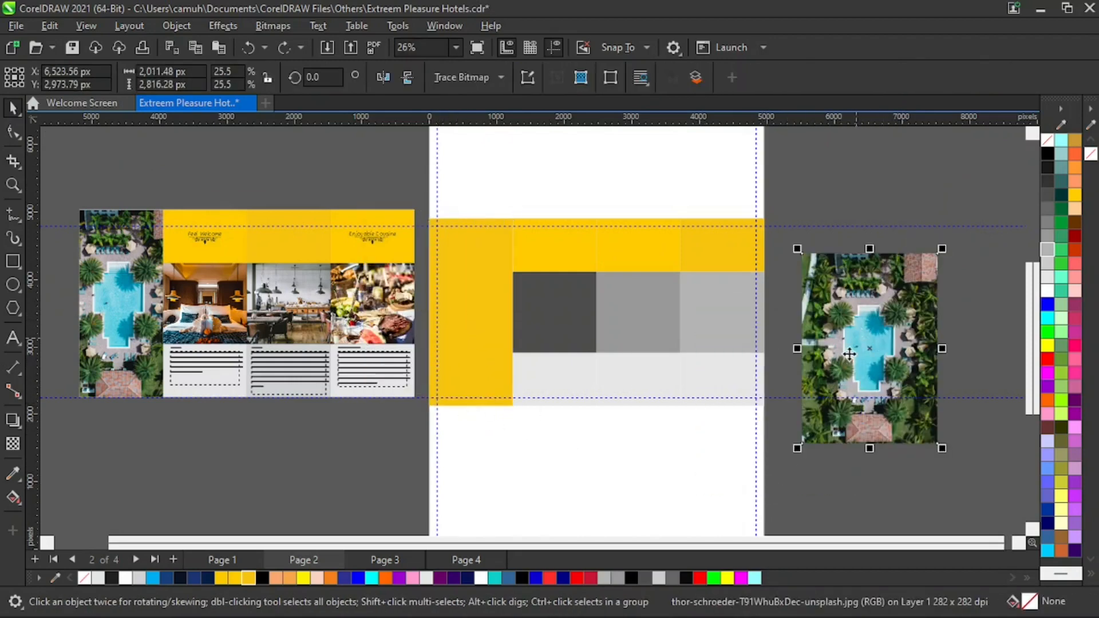
click(176, 26)
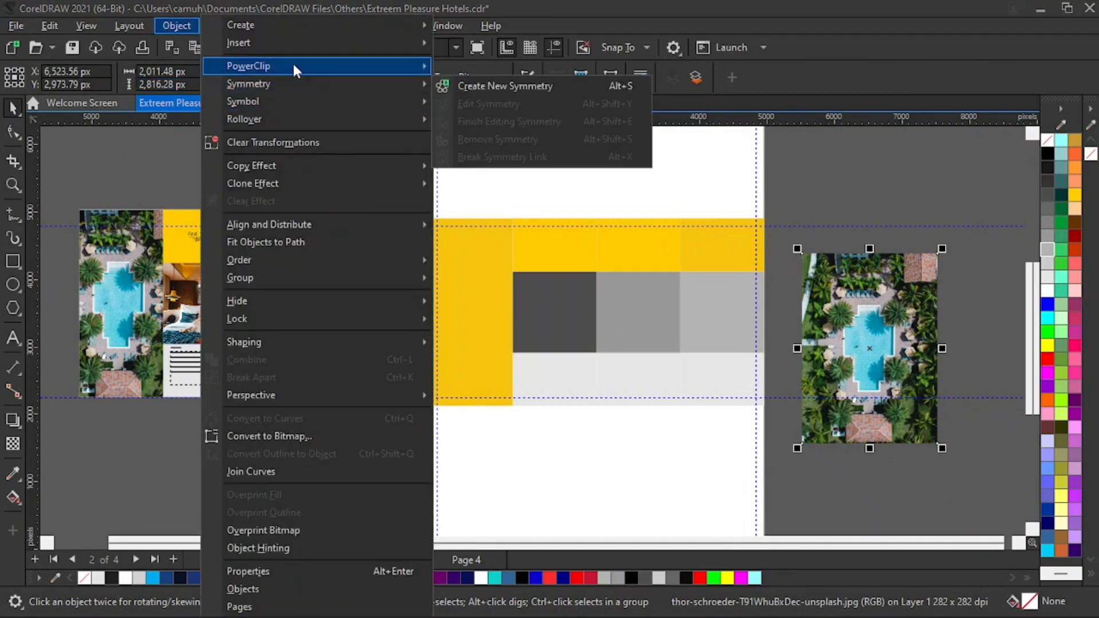
mouse_move(294, 63)
click(503, 69)
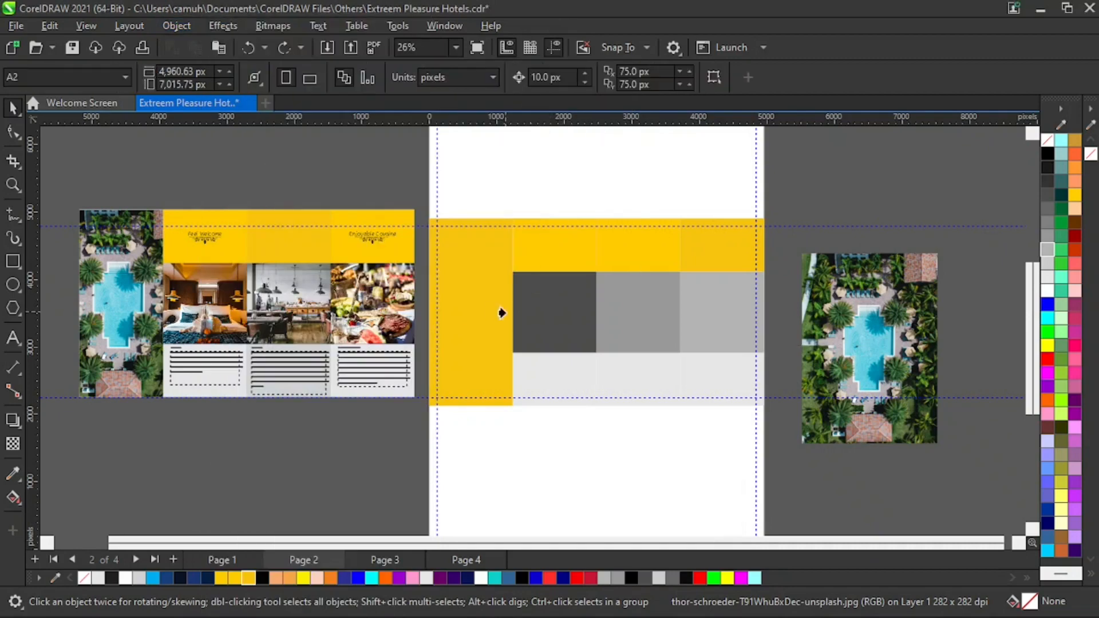
click(474, 292)
click(537, 509)
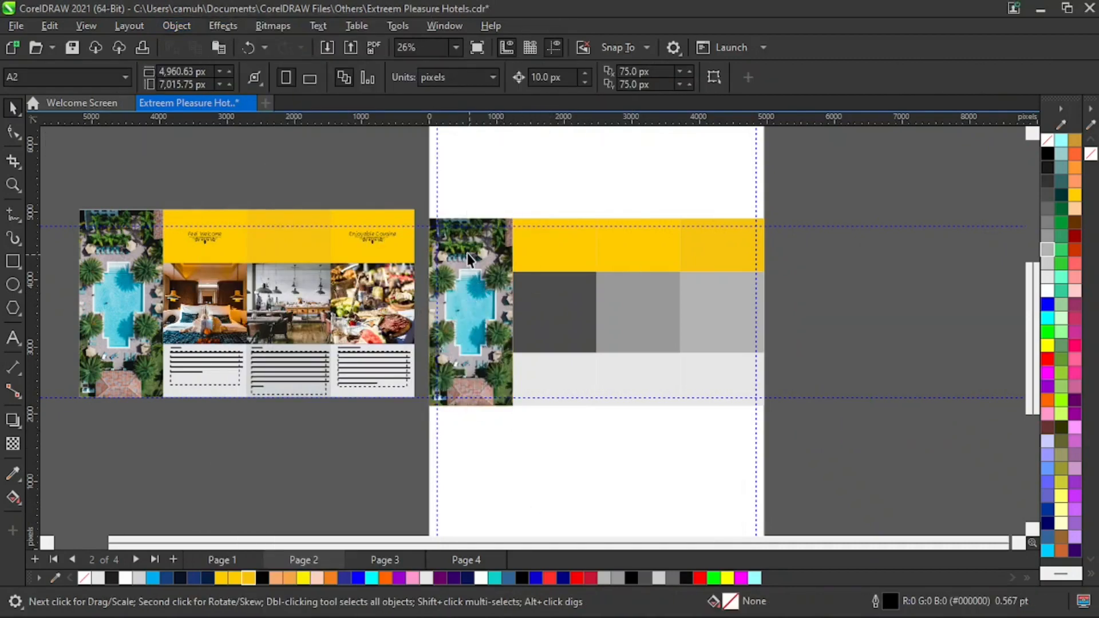
- Copy the bedroom, restaurant and cuisine photos from page 1 onto the pasteboard beside page 2
key(z)
drag(392, 179, 570, 464)
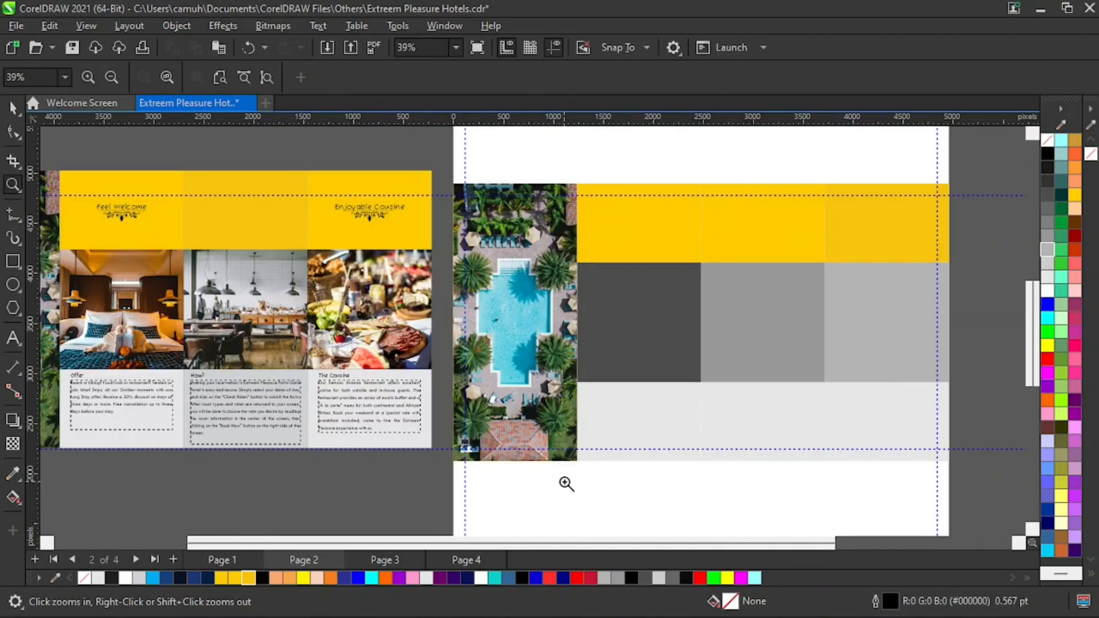
shift+click(623, 449)
key(space)
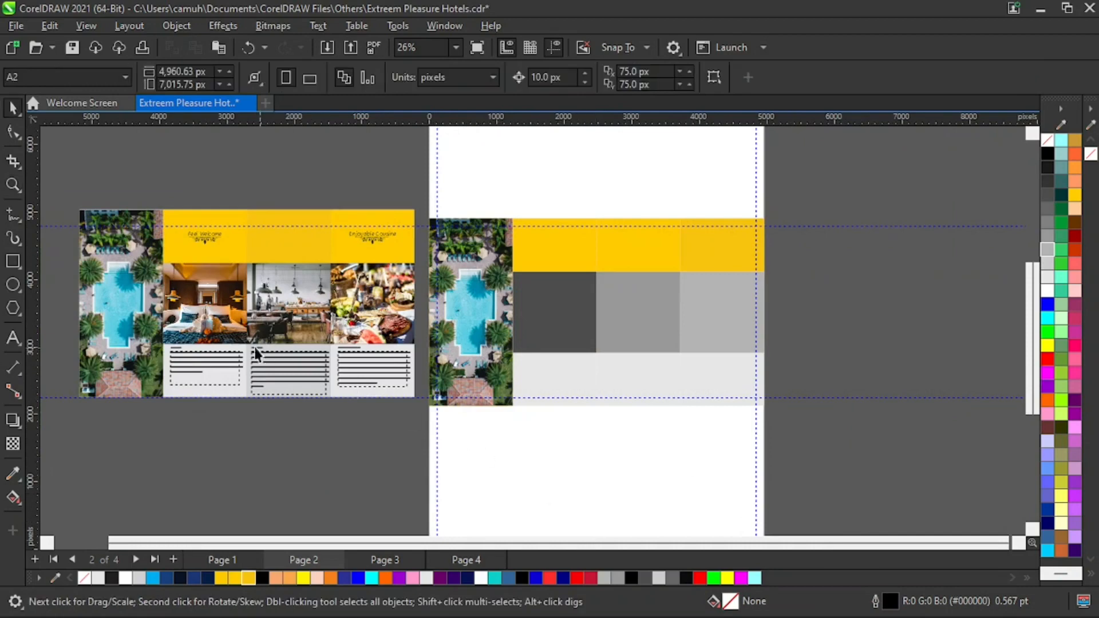
click(219, 312)
shift+click(284, 325)
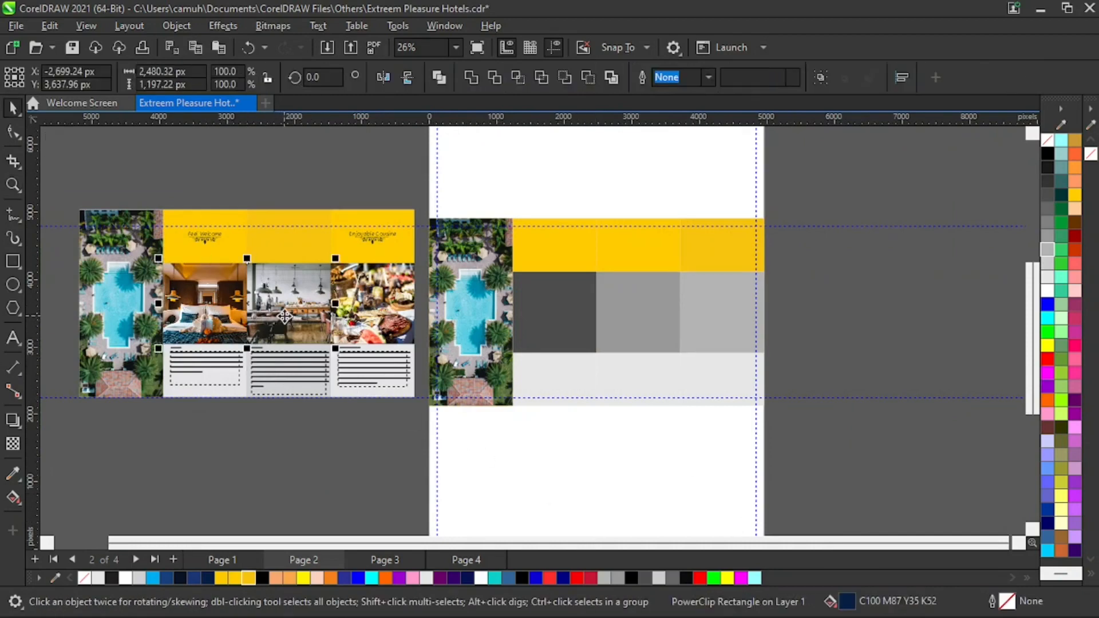
shift+click(354, 318)
drag(295, 304, 910, 189)
click(822, 160)
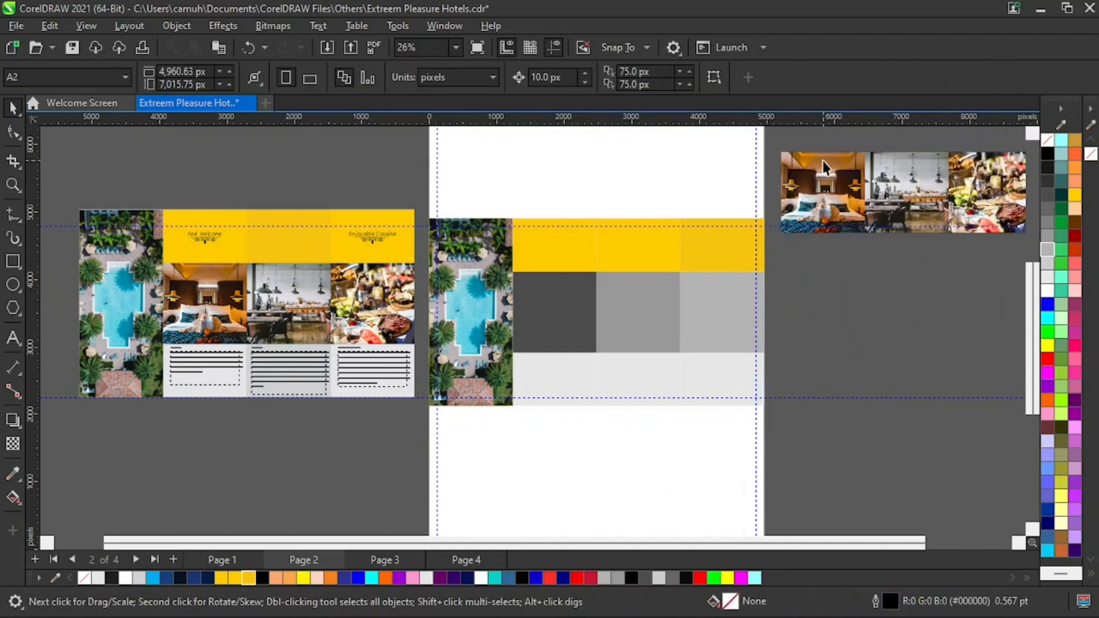
- Extract the bedroom, restaurant and cuisine photos from their PowerClip frames, moving the bedroom and restaurant photos below
click(137, 143)
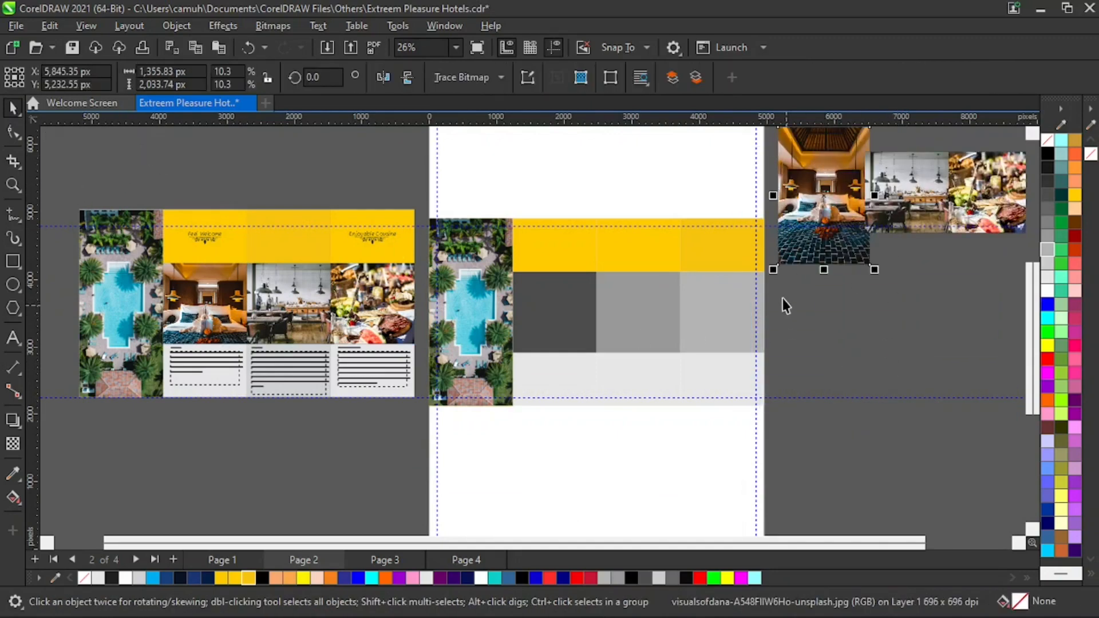
drag(829, 246, 839, 476)
click(903, 185)
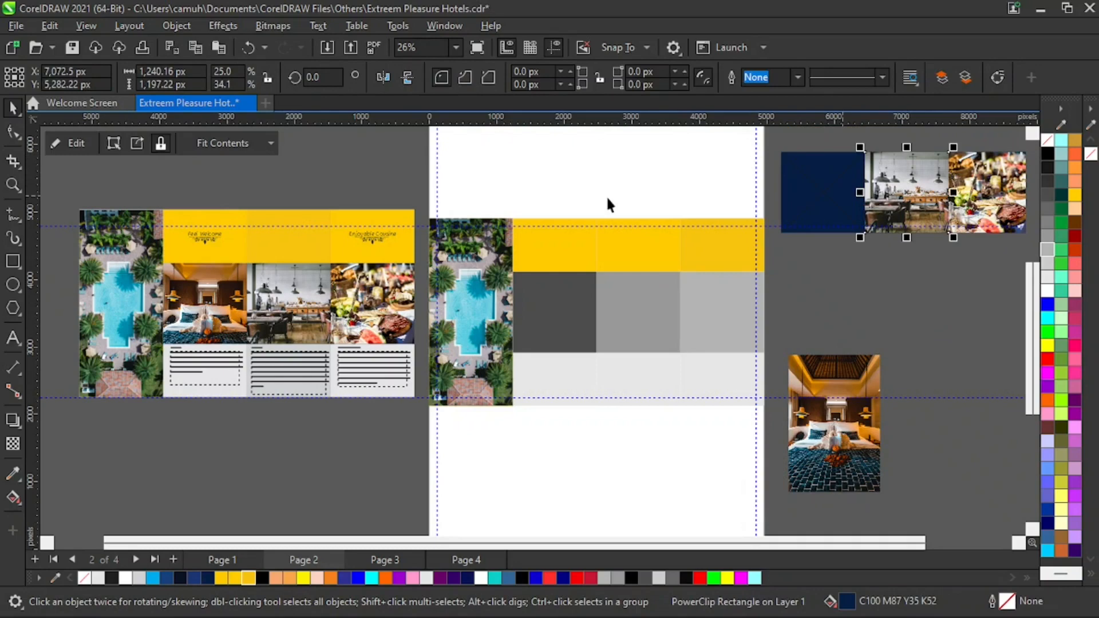
click(142, 145)
drag(902, 199, 955, 379)
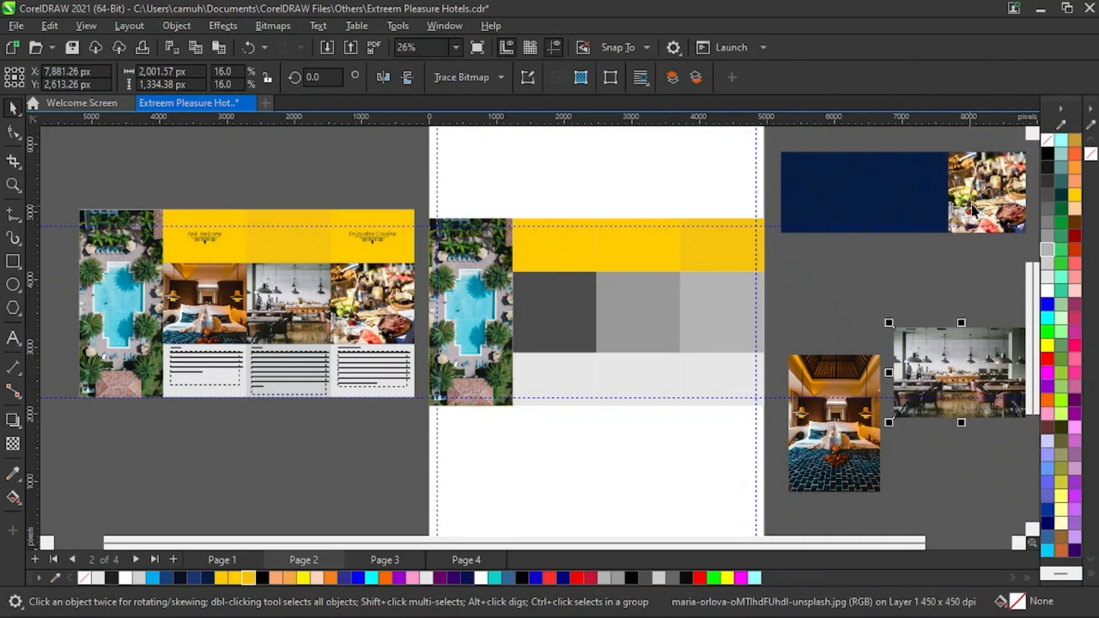
click(142, 146)
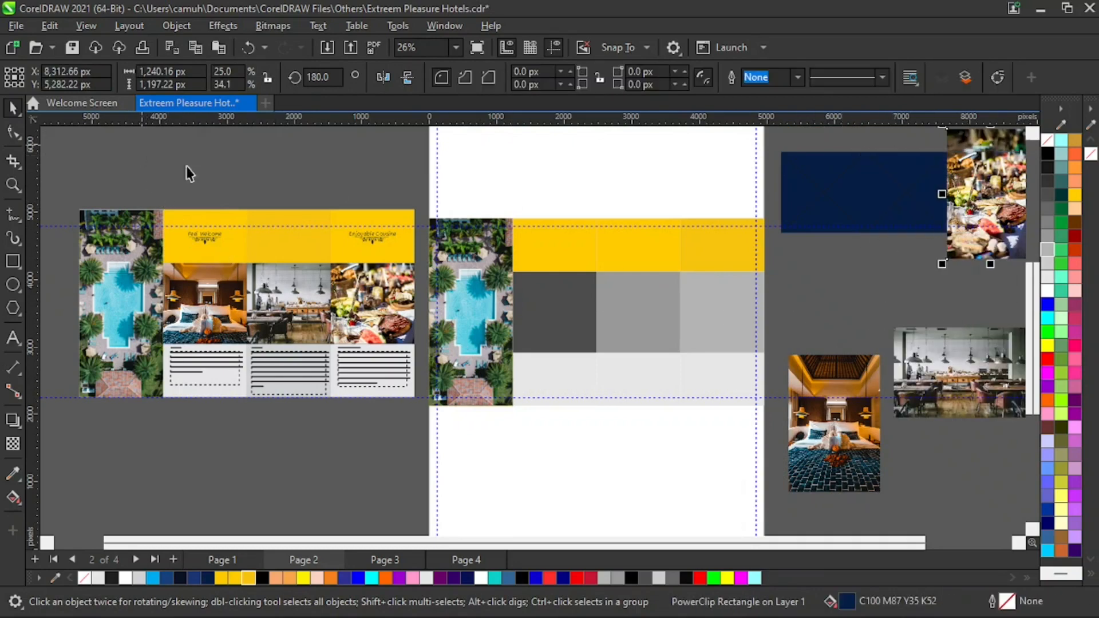
- Move the cuisine photo down and delete the navy rectangle and empty frames left on the pasteboard
drag(970, 209, 968, 453)
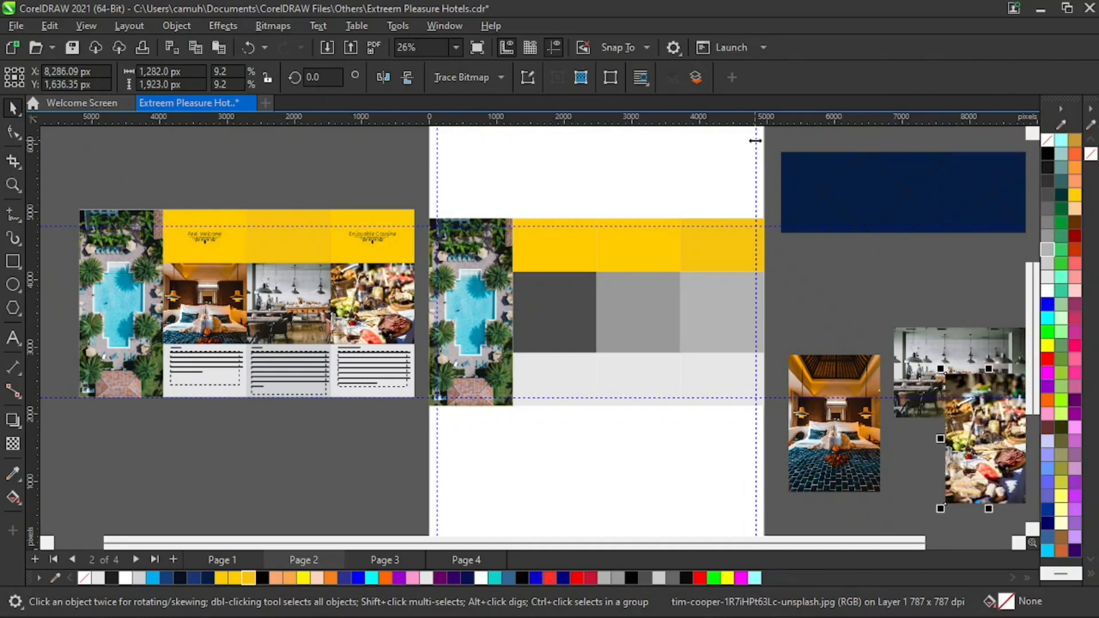
drag(756, 141, 964, 269)
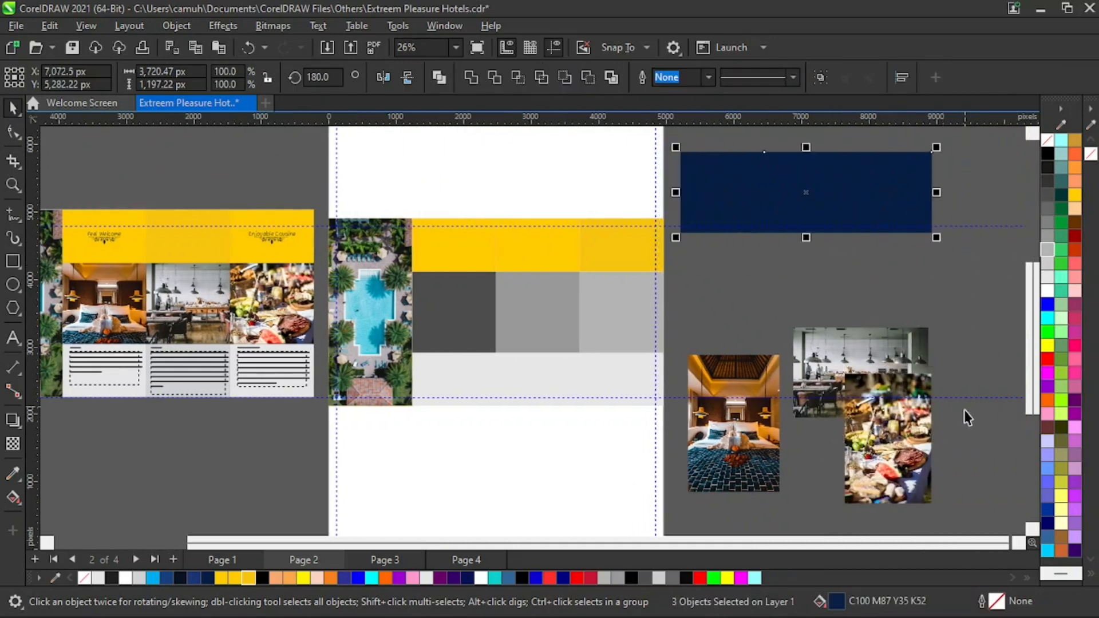
key(Delete)
- Place the bedroom photo inside the dark grey panel of page 2 with PowerClip
drag(767, 454, 767, 478)
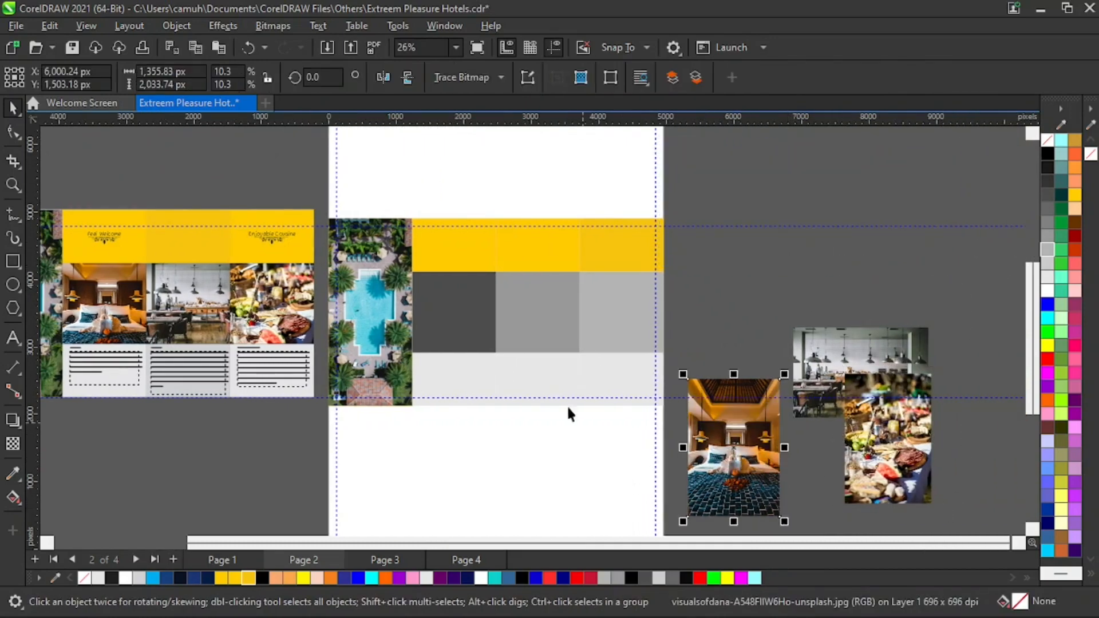
drag(766, 515, 764, 390)
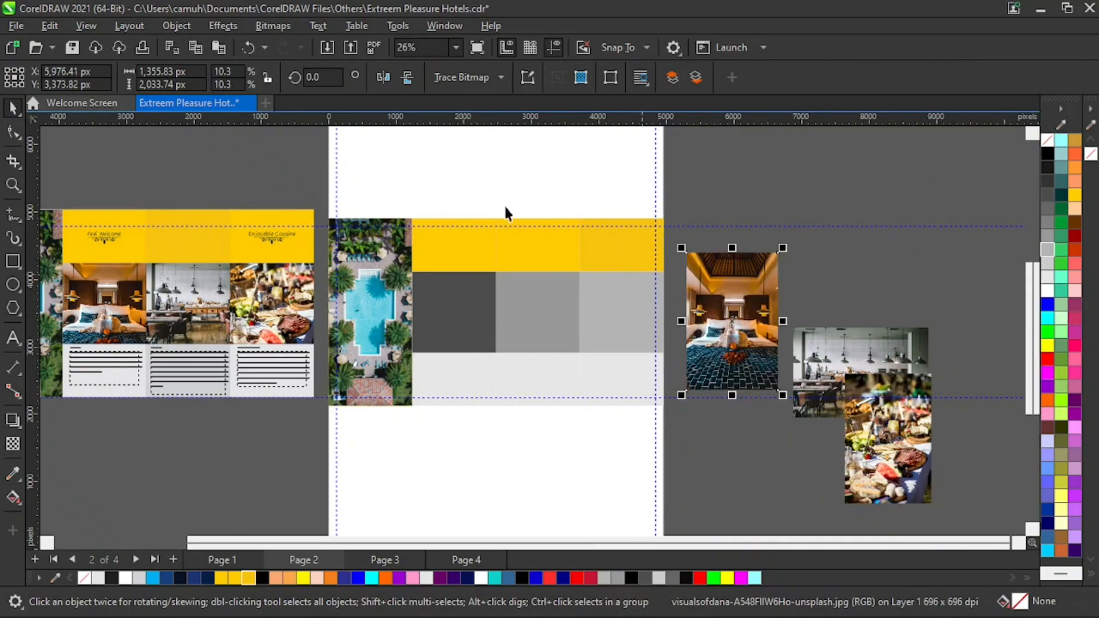
click(176, 25)
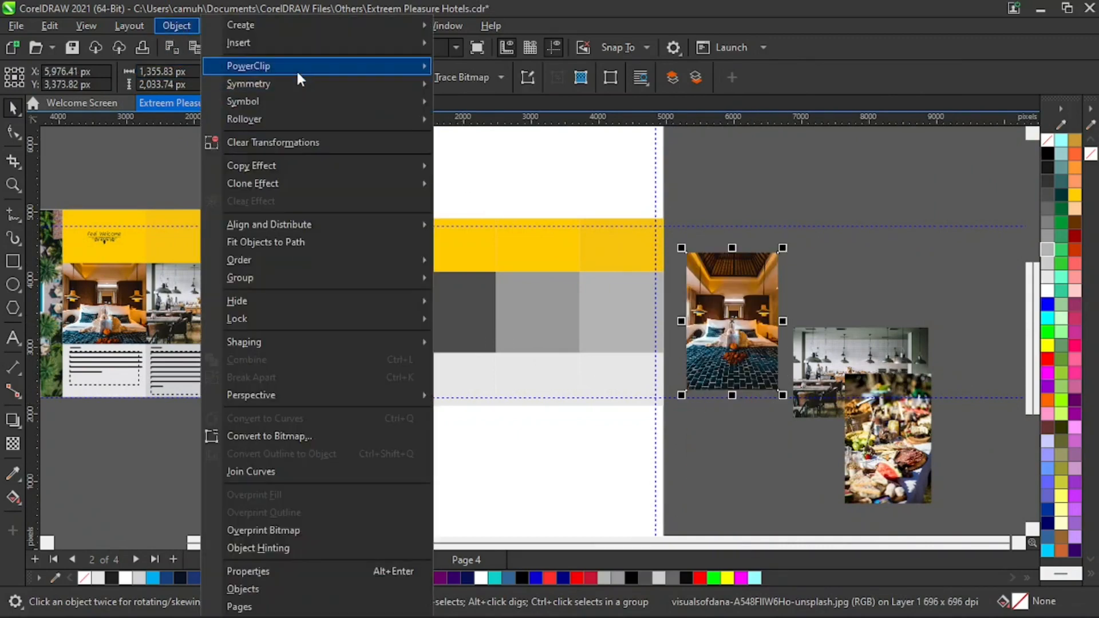
mouse_move(304, 67)
click(469, 72)
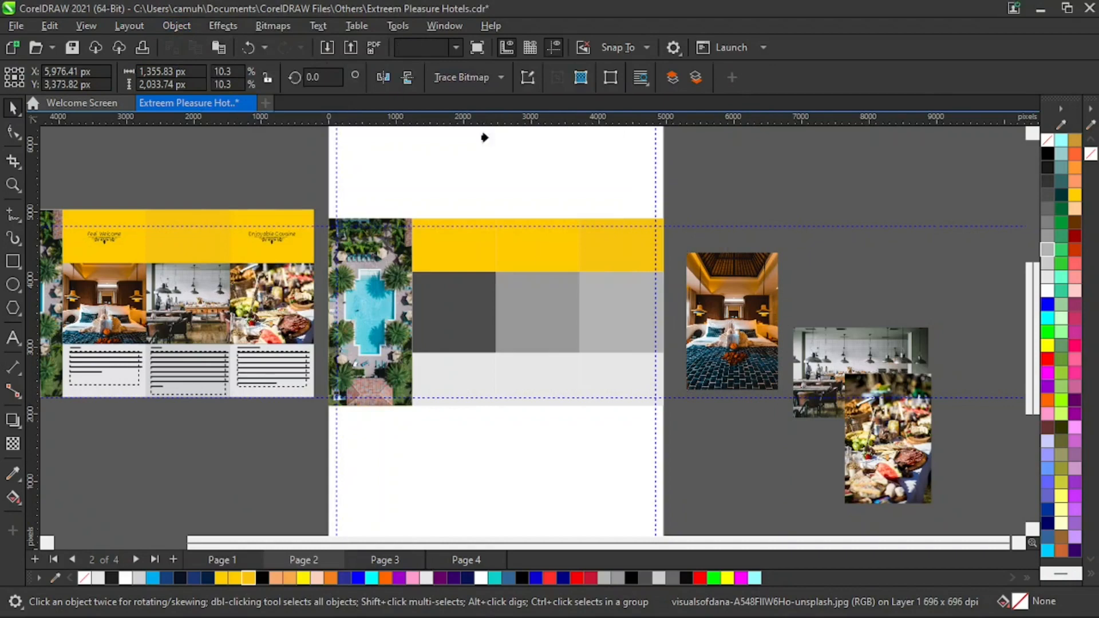
click(457, 309)
- Place the restaurant photo inside the middle grey panel of page 2 with PowerClip
drag(851, 345, 837, 294)
click(176, 25)
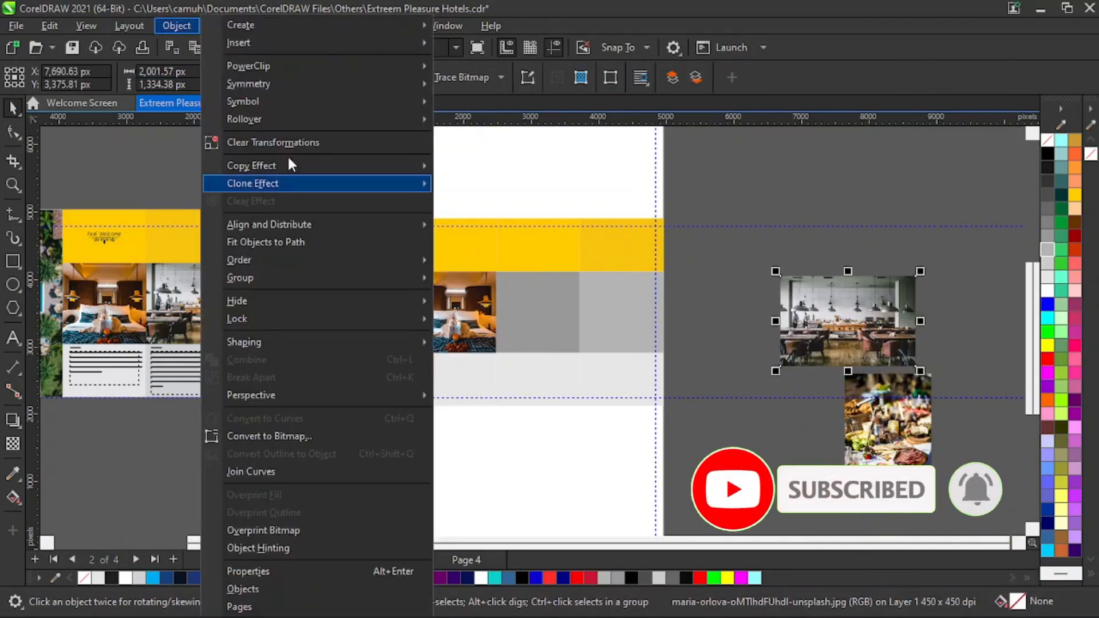
mouse_move(276, 68)
click(498, 68)
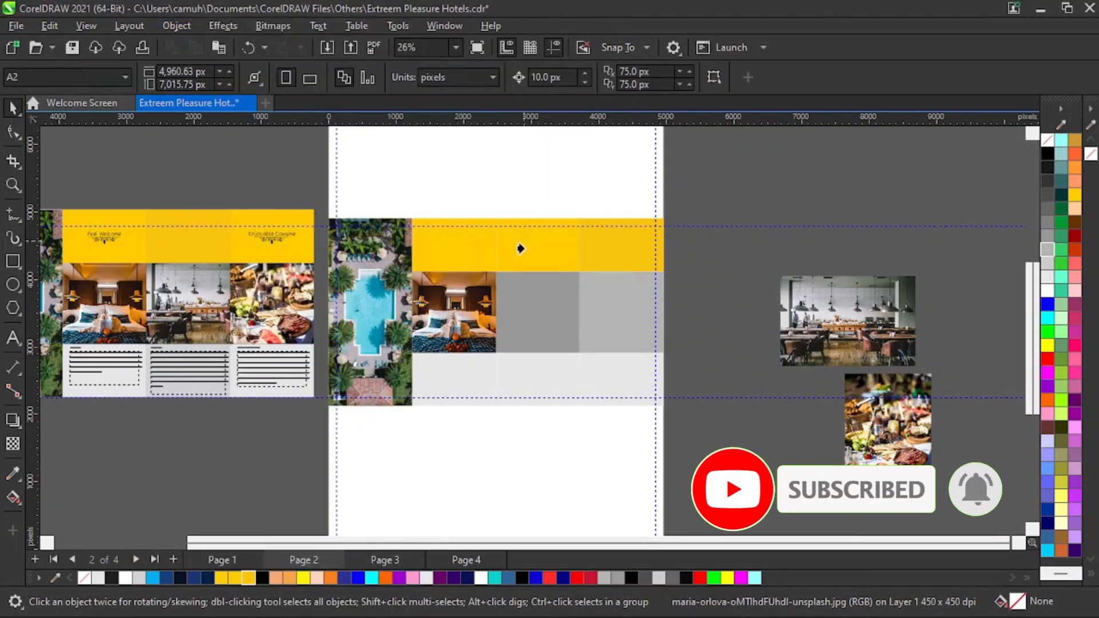
click(521, 300)
- Place the cuisine photo inside the rightmost grey panel of page 2 with PowerClip
drag(896, 461, 789, 311)
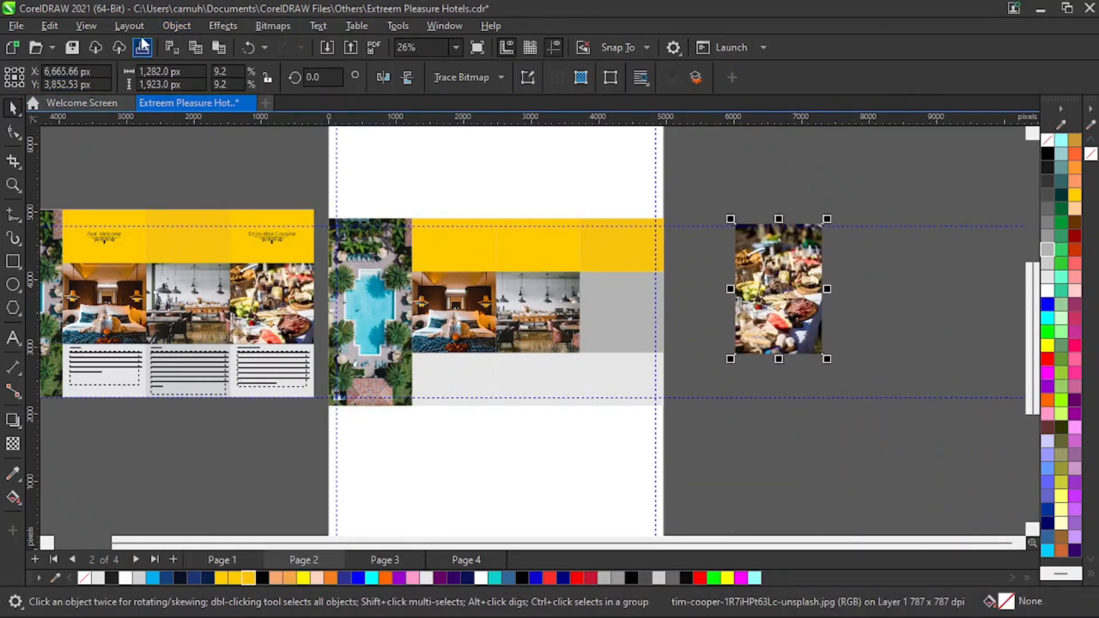
click(178, 26)
mouse_move(355, 66)
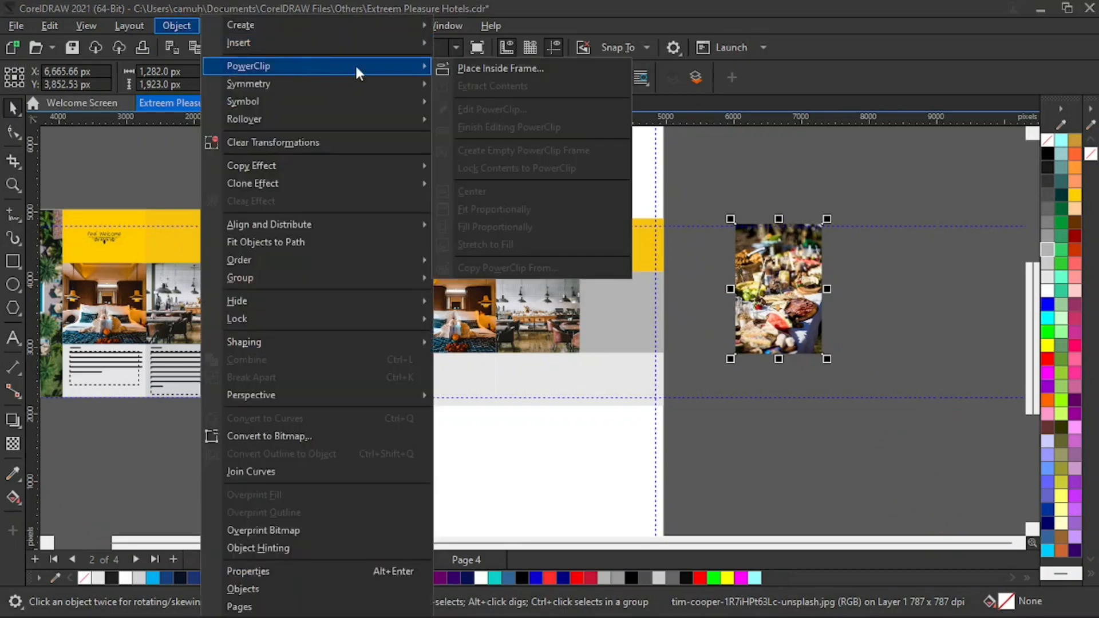
click(472, 69)
click(598, 289)
click(817, 338)
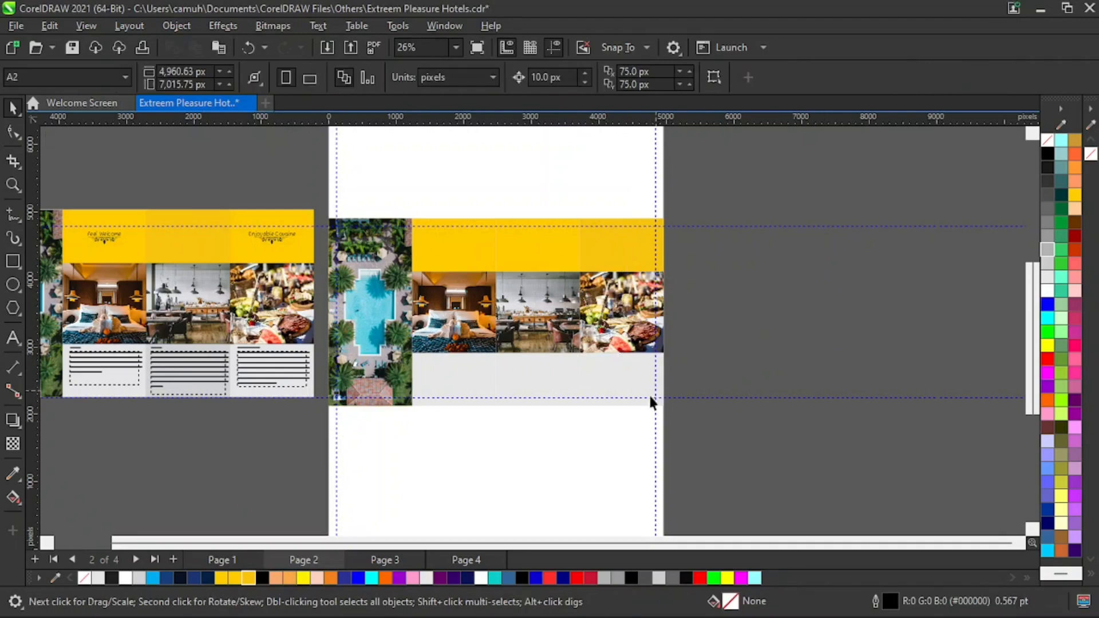
- Zoom in on page 1 to examine its three text boxes below the photos
key(z)
drag(310, 193, 690, 484)
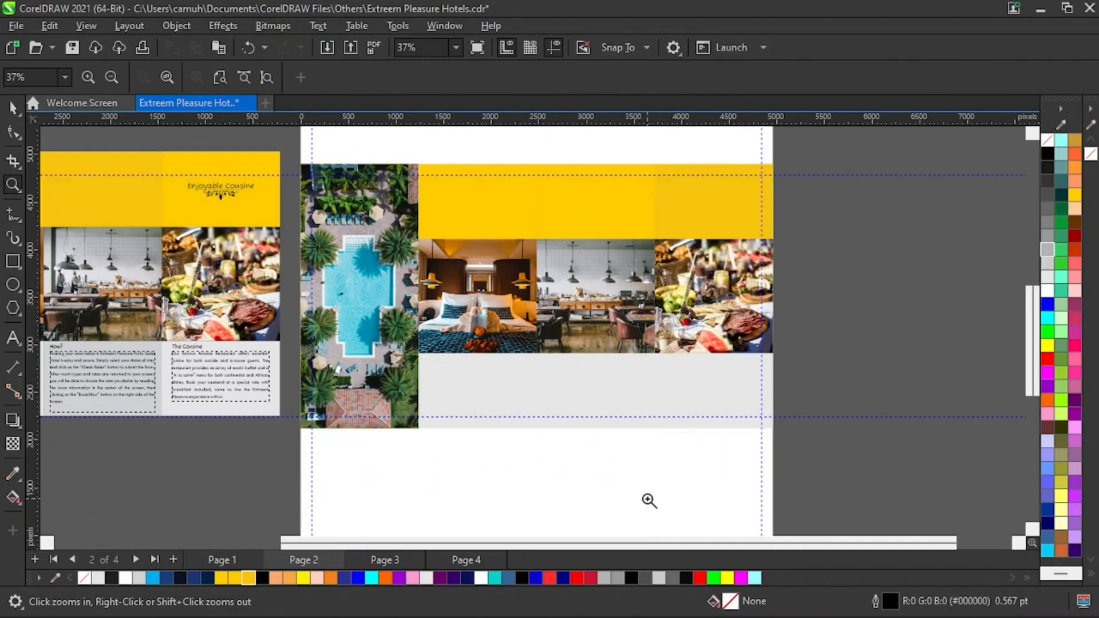
shift+click(662, 414)
shift+click(458, 434)
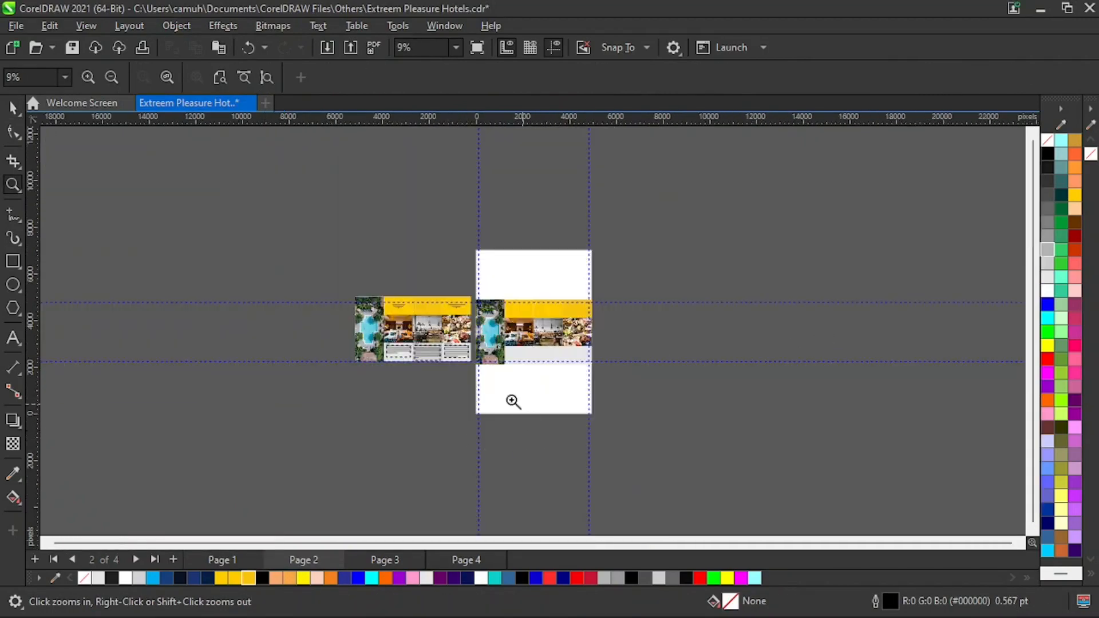
drag(282, 285, 687, 397)
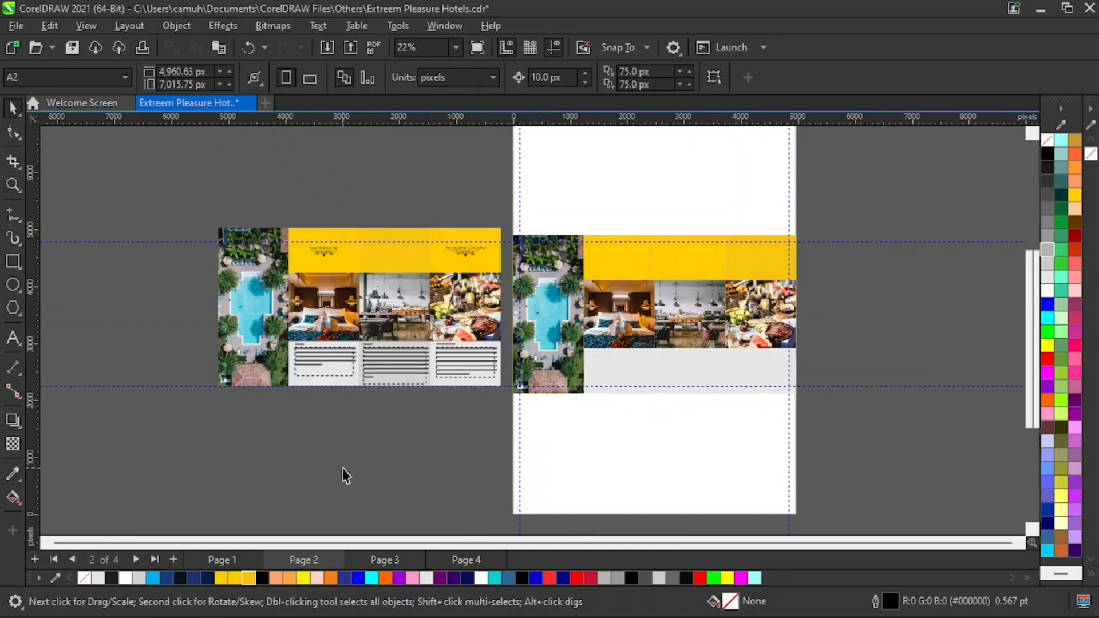
drag(253, 427, 849, 338)
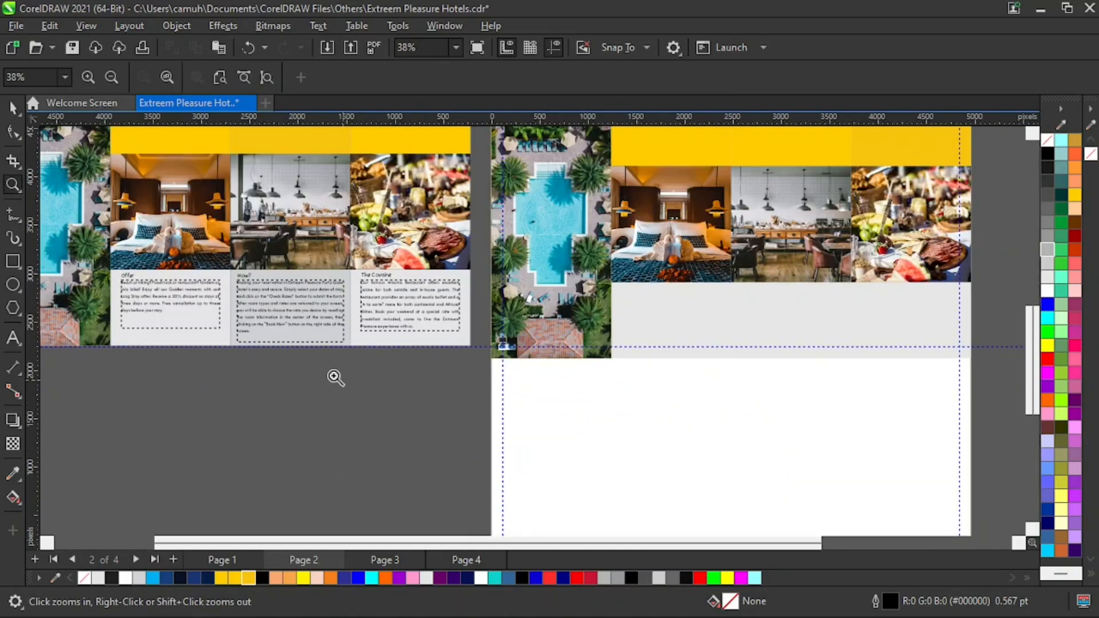
drag(91, 250, 453, 409)
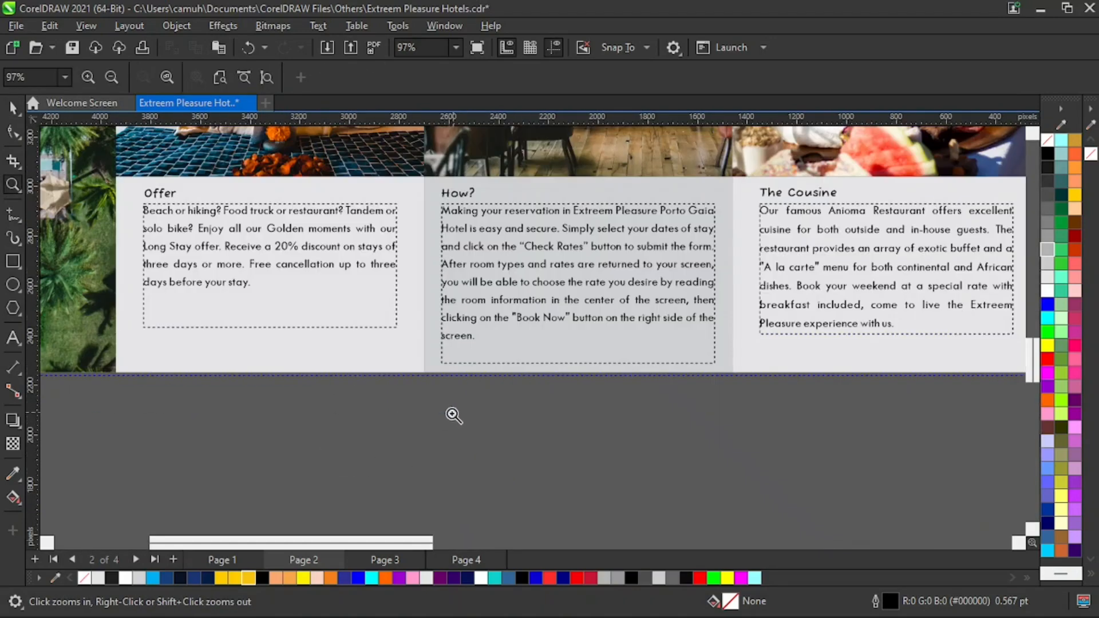
shift+click(395, 426)
key(space)
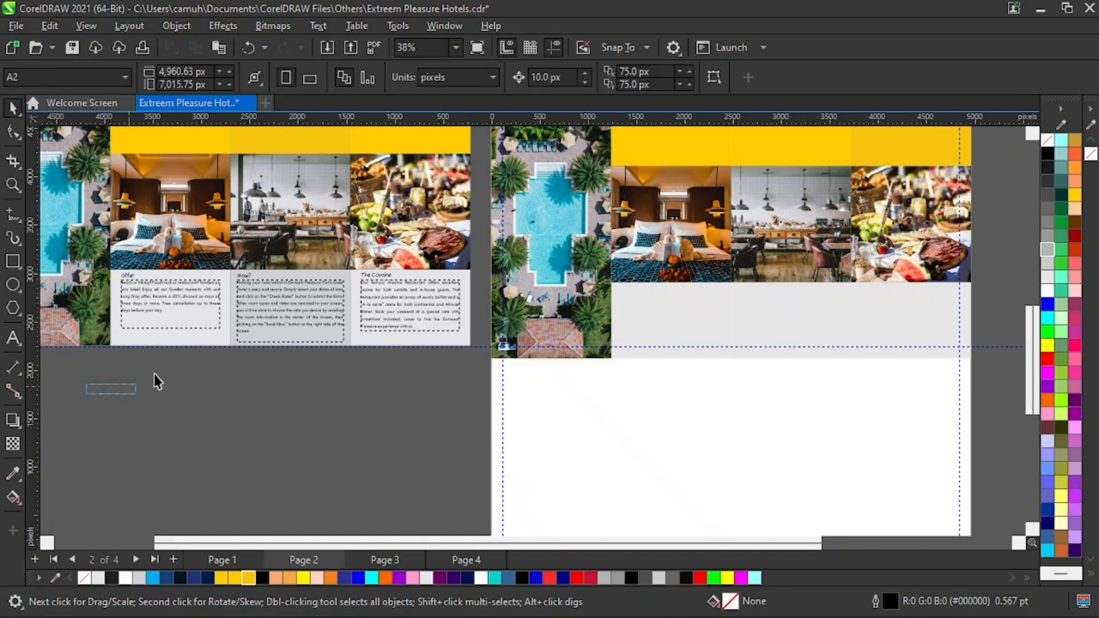
- Copy page 1's Offer text box into the lower left panel of page 2
drag(154, 373, 676, 314)
right_click(676, 314)
click(718, 473)
- Recolour the lower panels of page 2, giving the middle one a mid grey fill (R179 G179 B179)
key(z)
drag(513, 206, 870, 441)
right_click(698, 455)
key(space)
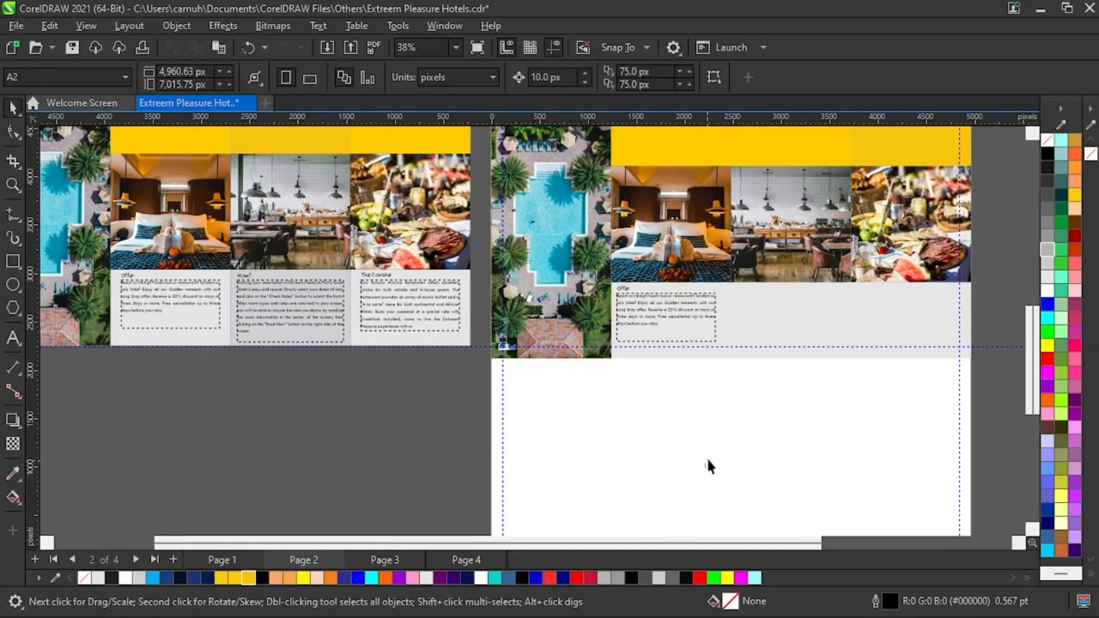
key(z)
drag(545, 392, 1018, 239)
key(space)
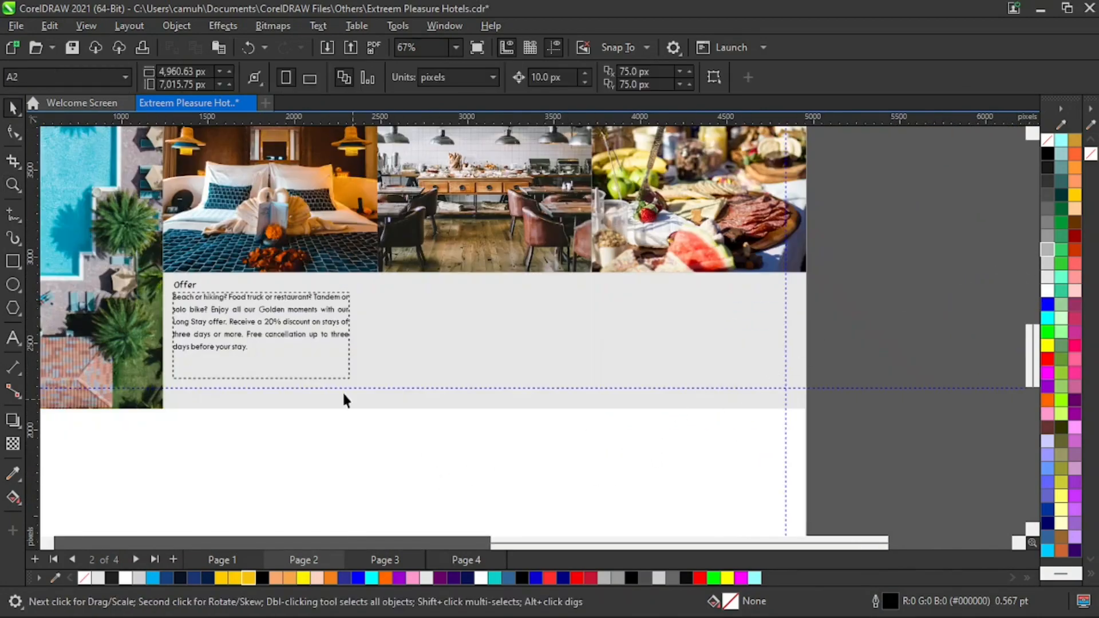
click(304, 407)
click(1048, 266)
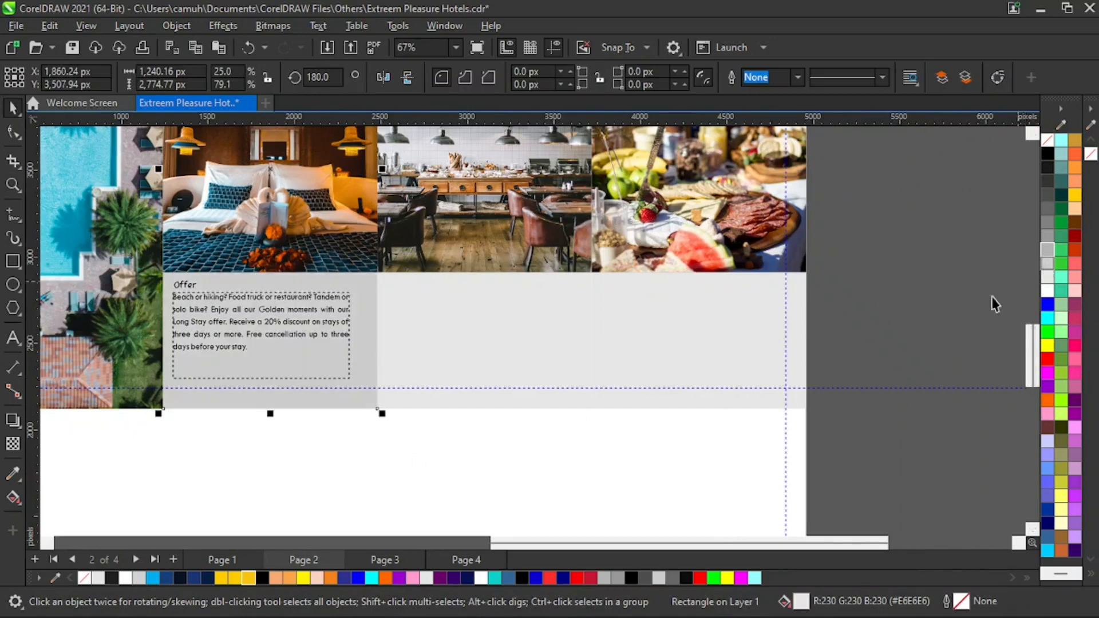
click(483, 481)
click(495, 334)
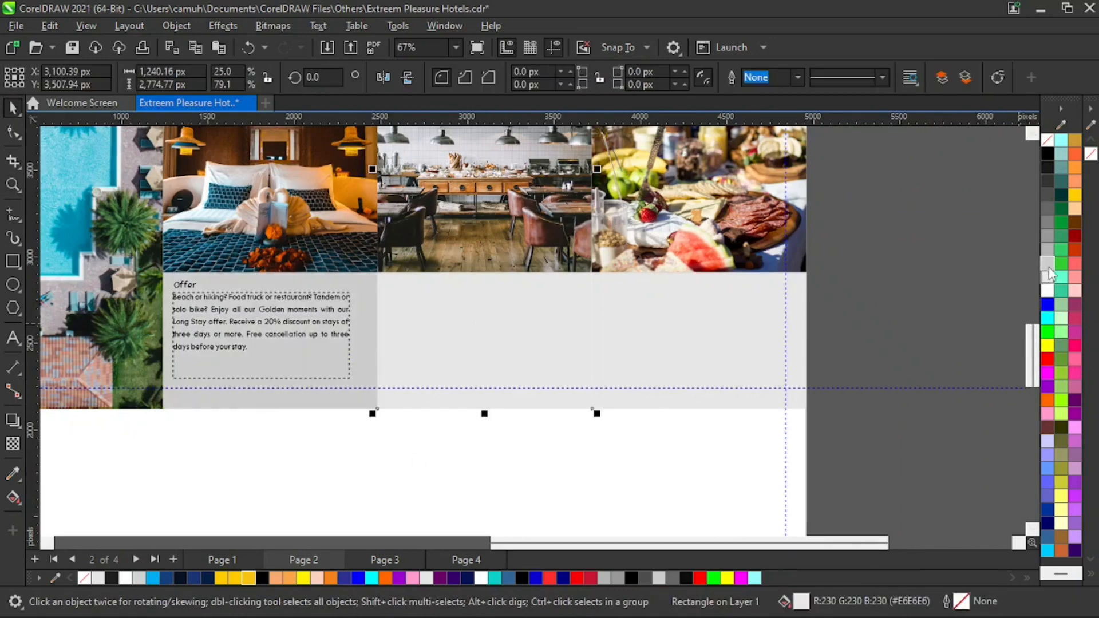
click(1047, 250)
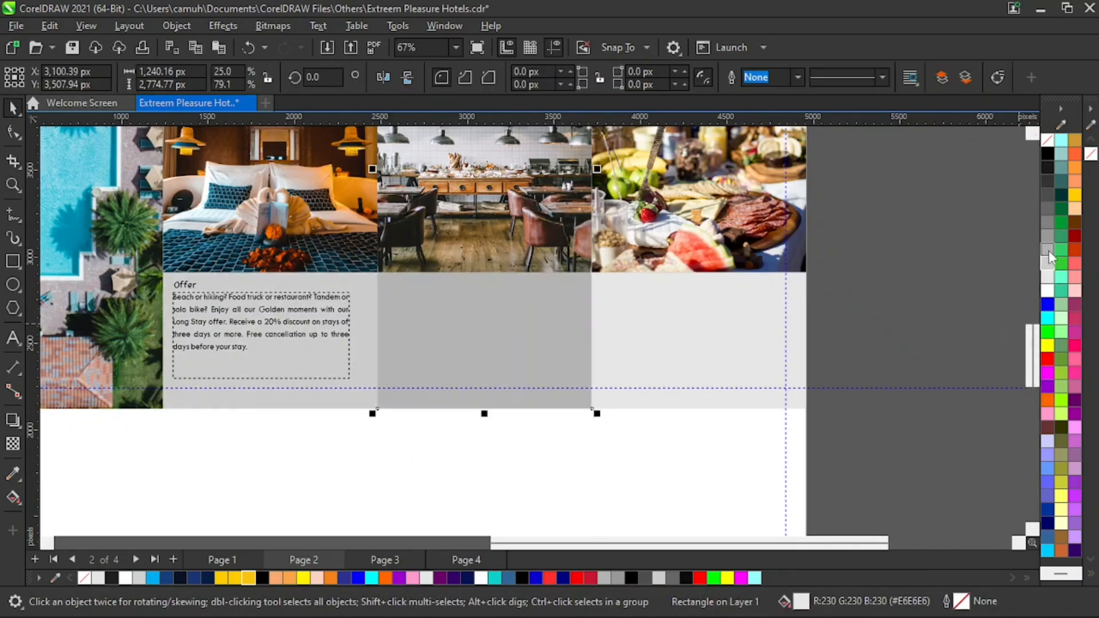
click(925, 322)
- Draw a paragraph text frame below the panels and type 'This is a text box'
key(z)
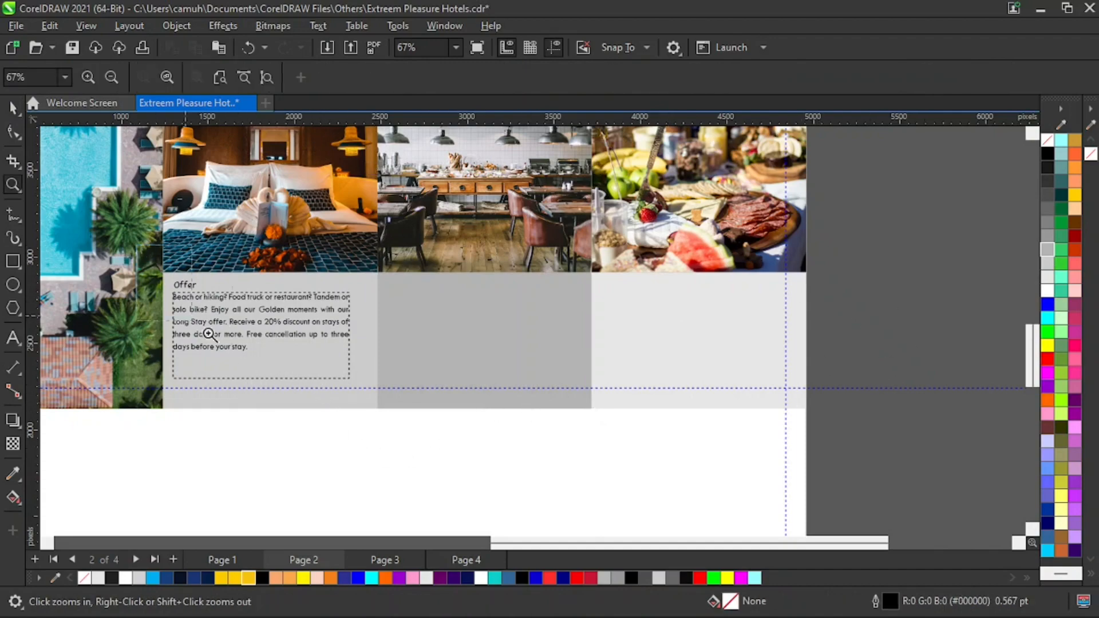
drag(135, 409, 504, 489)
key(space)
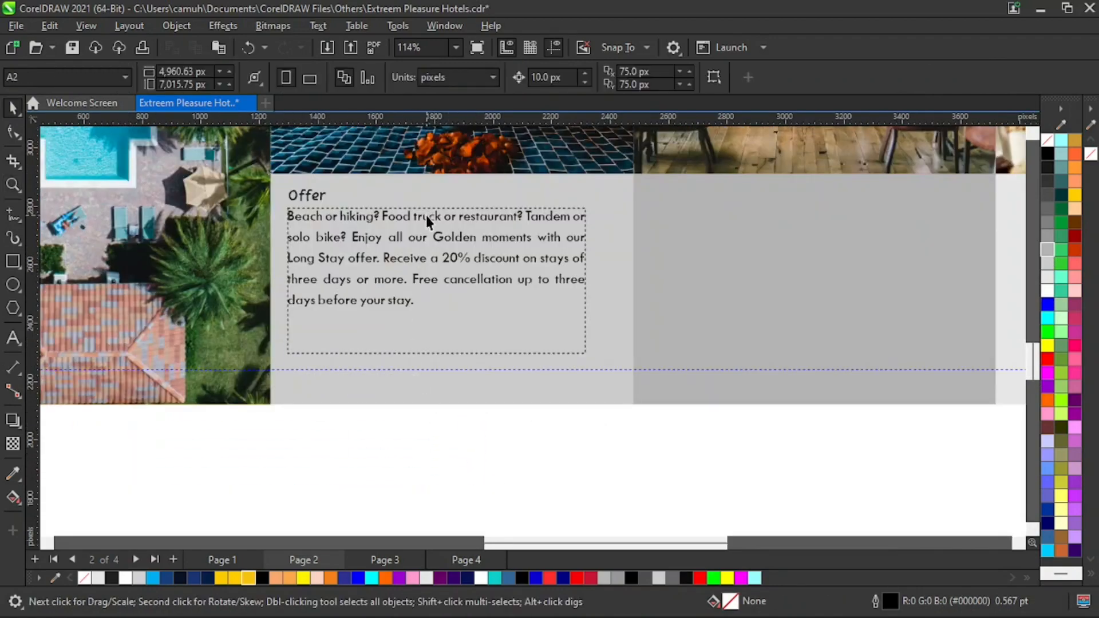
click(426, 215)
scroll(1030, 538, down, 2)
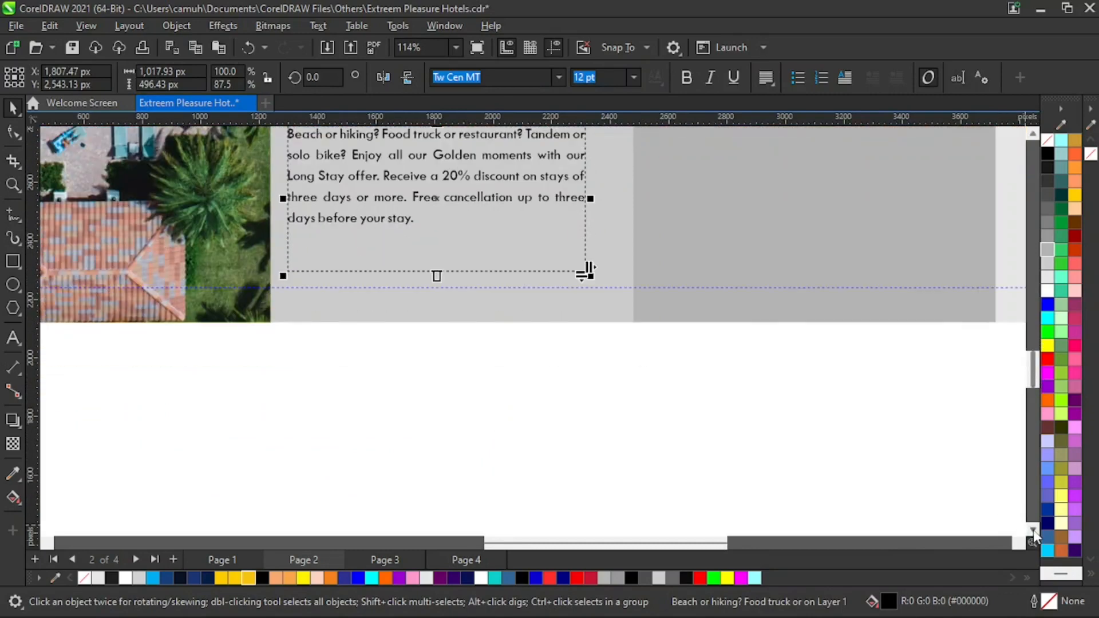
click(13, 338)
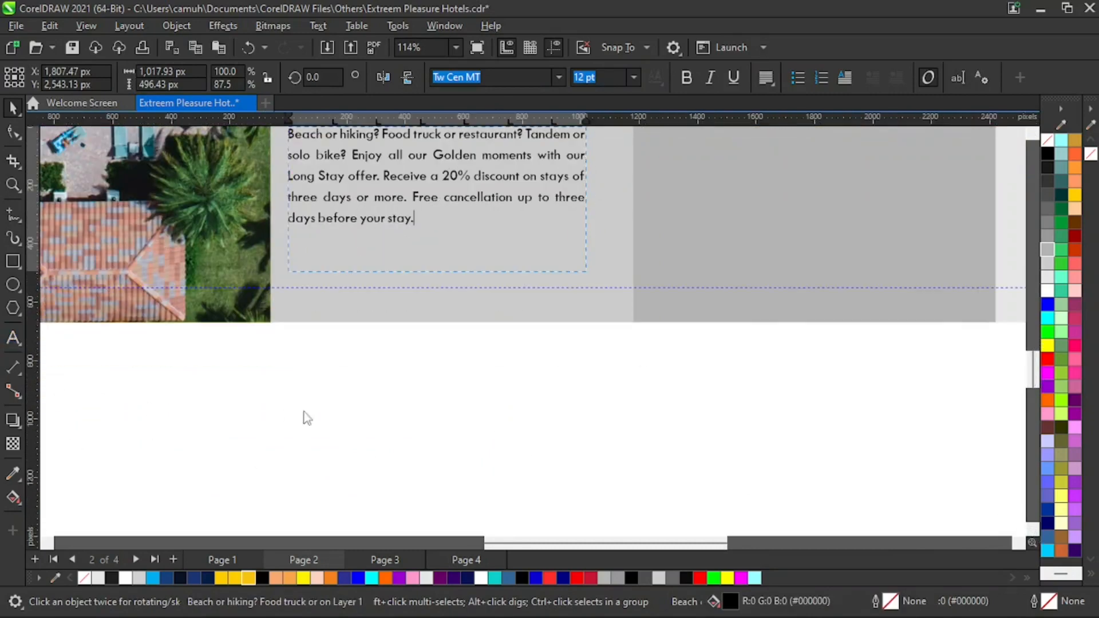
drag(276, 345, 649, 493)
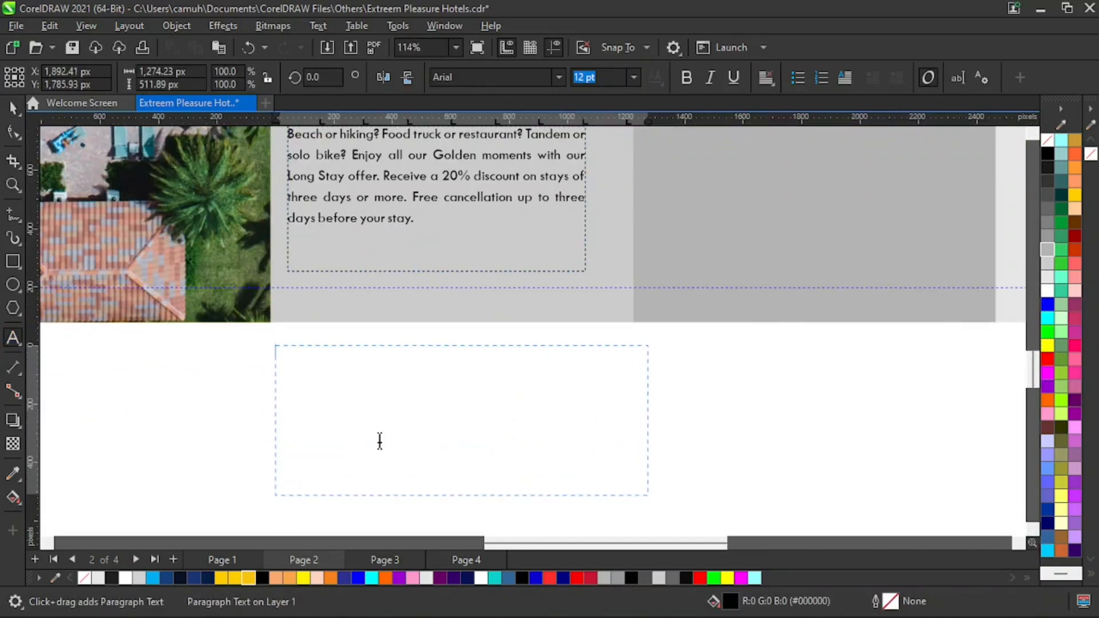
text(THis )
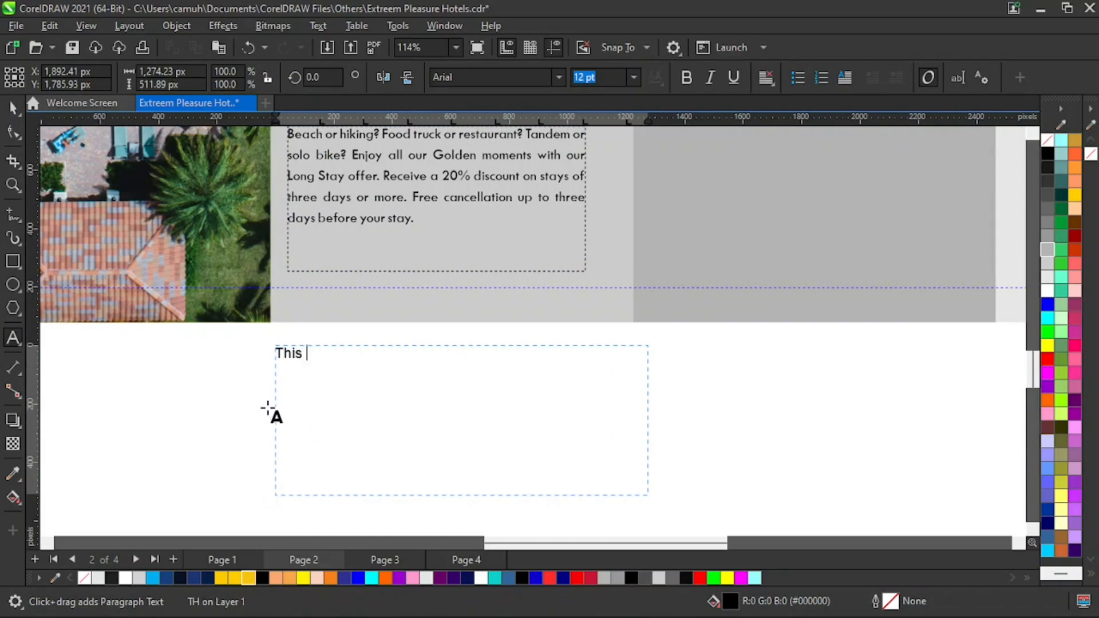
text(is a text box)
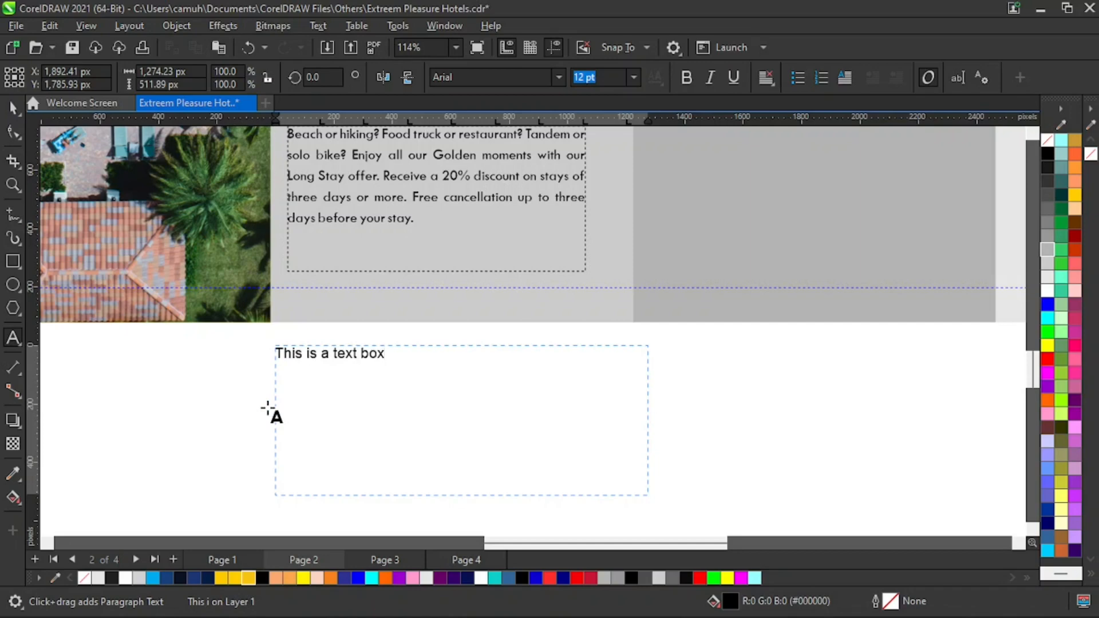
key(Escape)
- Delete the demo text frame
click(14, 108)
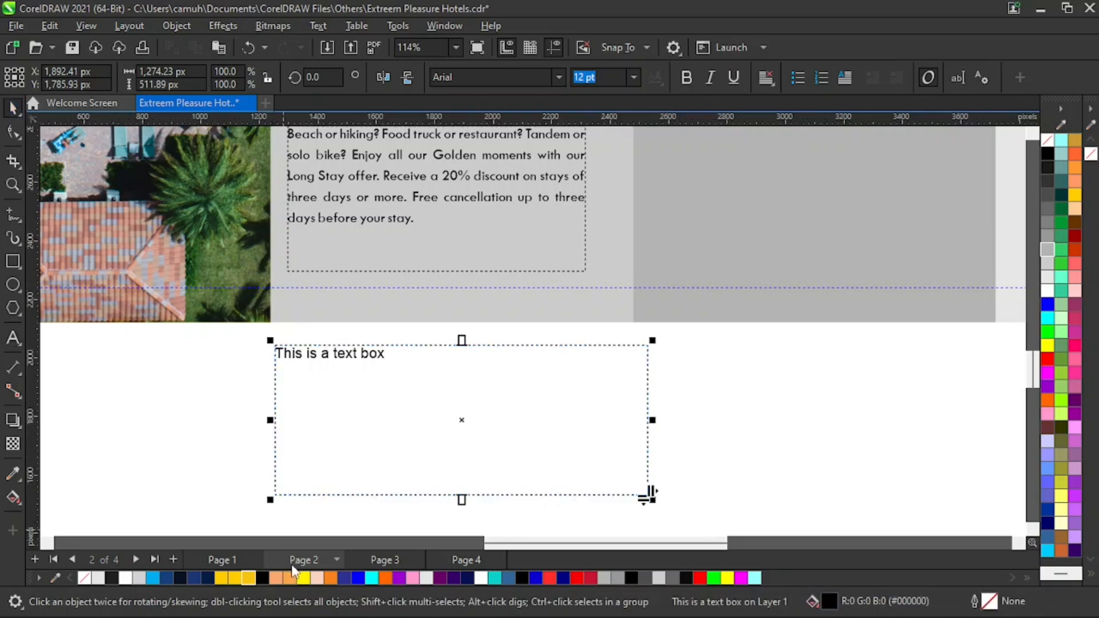
click(142, 460)
drag(504, 417, 489, 437)
key(Delete)
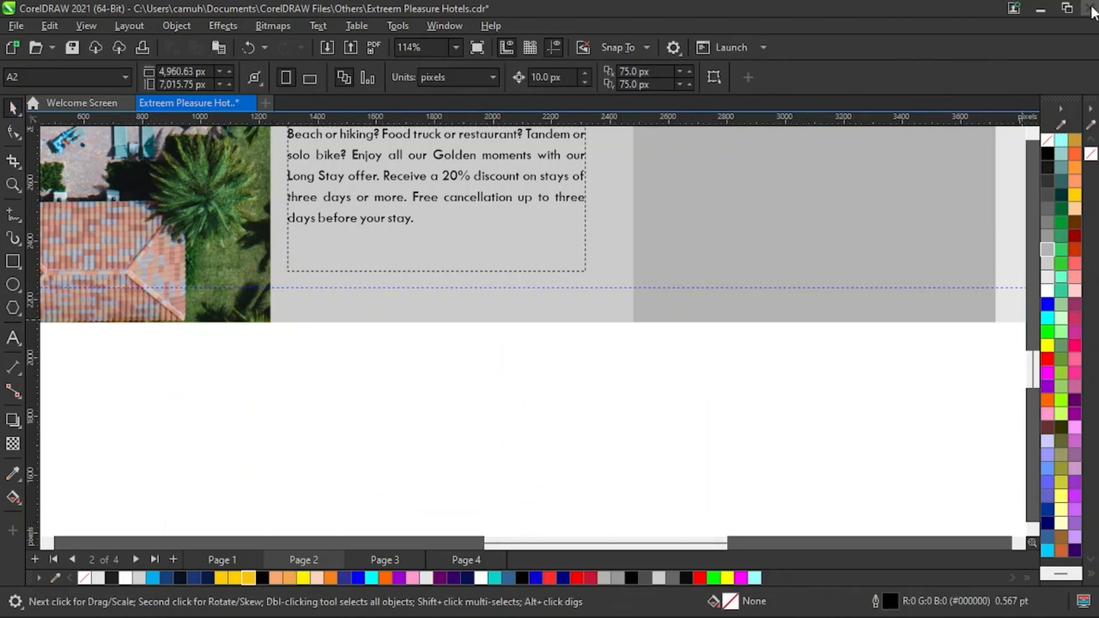
- Nudge the Offer text box down slightly within its panel
click(1033, 135)
click(1033, 135)
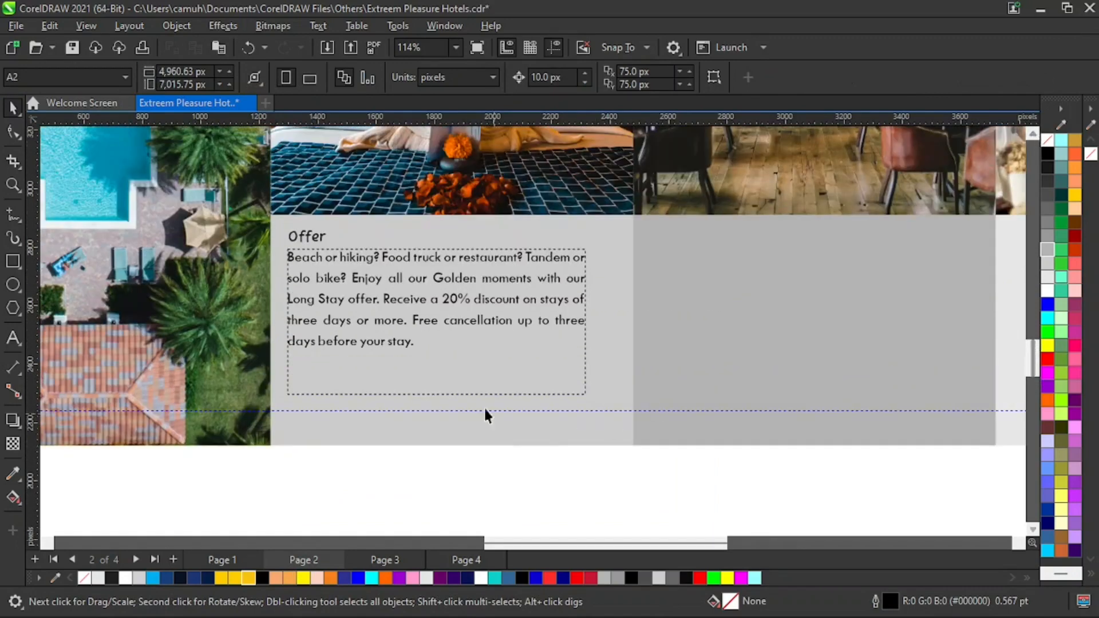
click(442, 282)
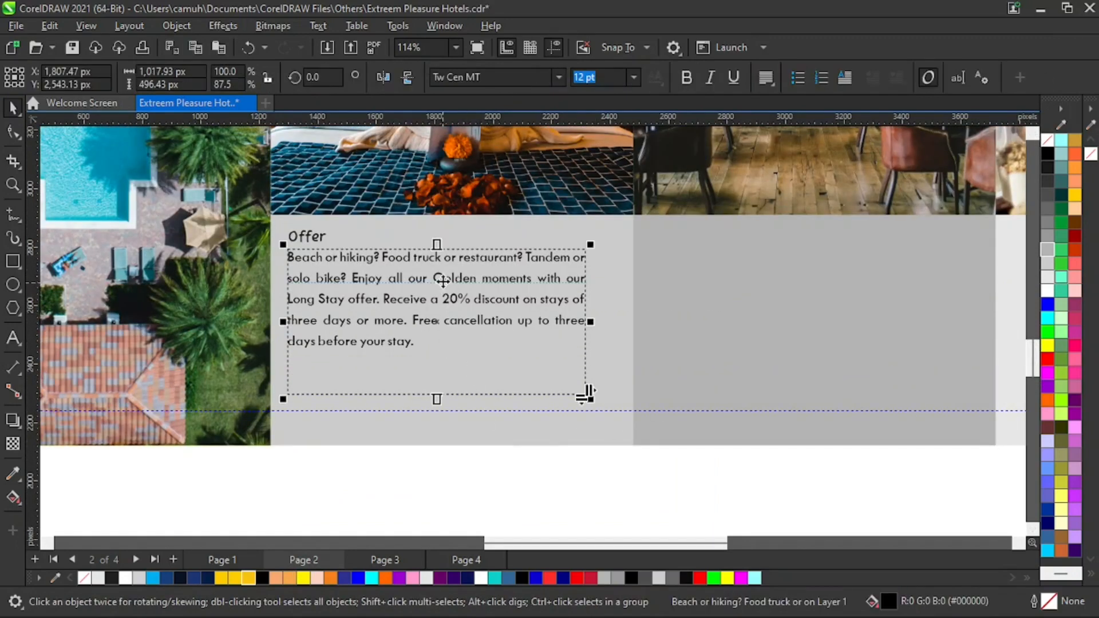
key(Down)
key(z)
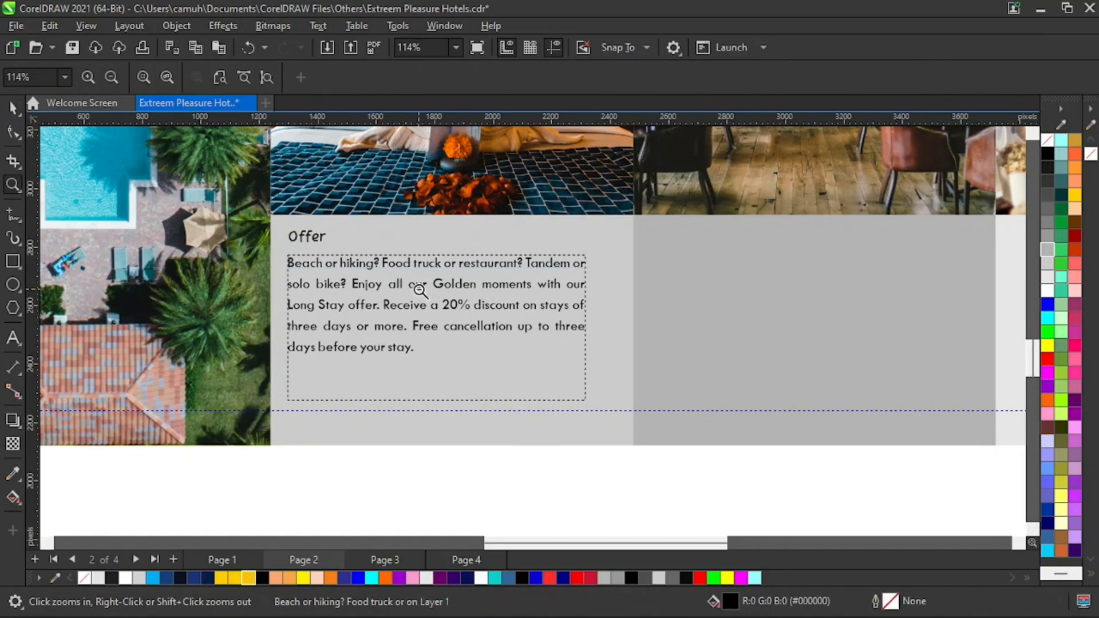
right_click(436, 295)
right_click(475, 319)
key(space)
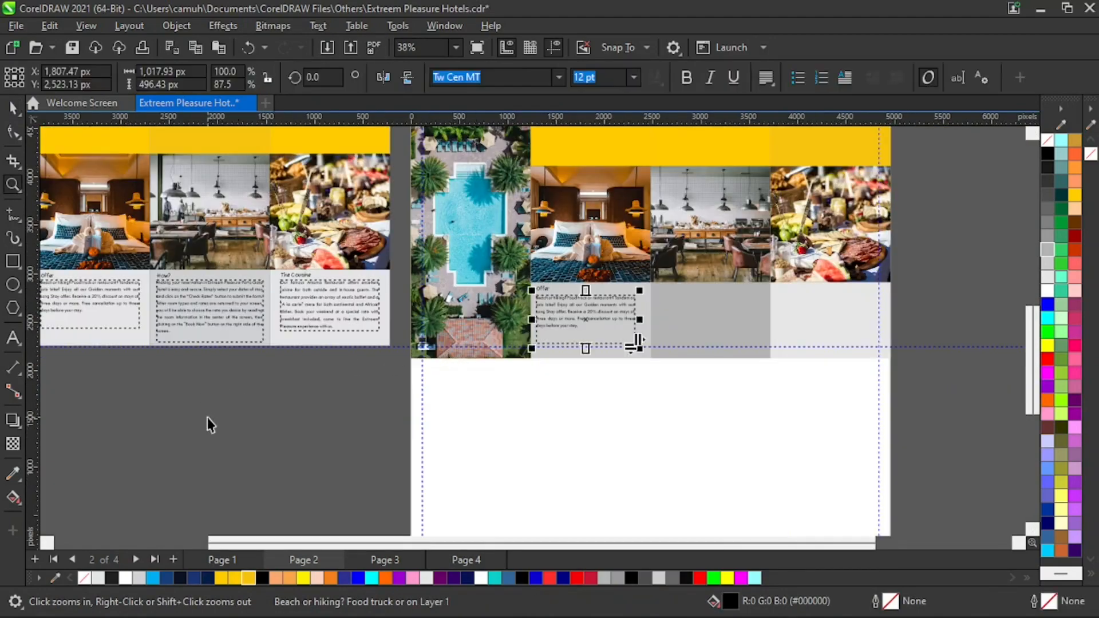
- Copy the How? and The Cousine text boxes from page 1 into the middle and right lower panels of page 2
click(116, 409)
drag(135, 425, 283, 250)
drag(220, 309, 723, 318)
drag(231, 422, 830, 309)
drag(828, 307, 828, 306)
click(709, 453)
- Zoom in to inspect the Feel Welcome and Enjoyable Cousine headings in page 1's top panels
key(z)
right_click(585, 415)
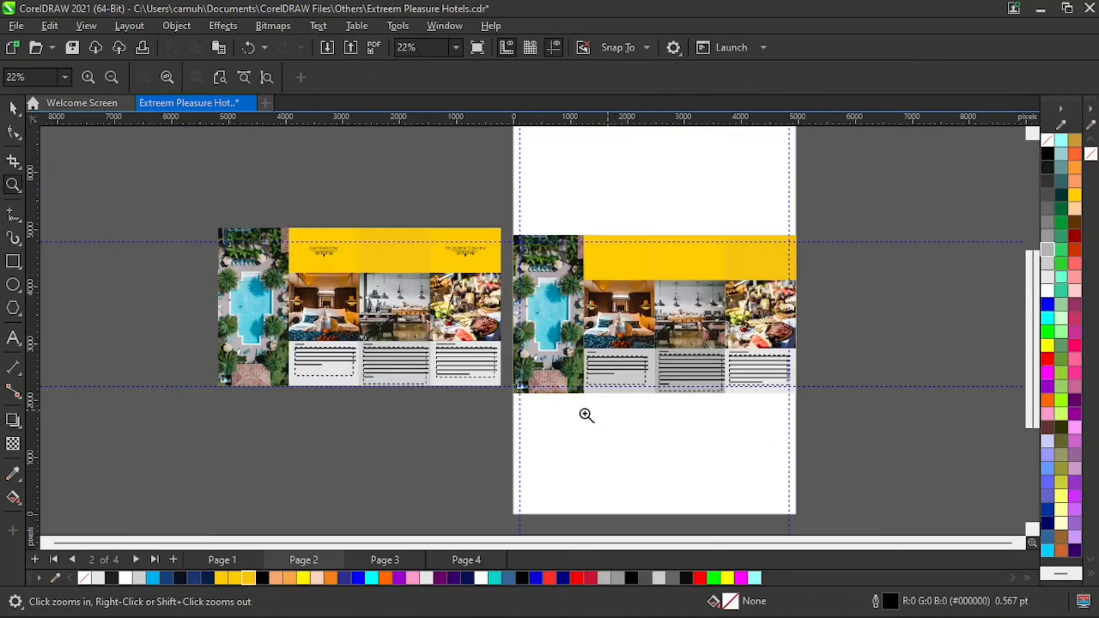
drag(183, 200, 575, 335)
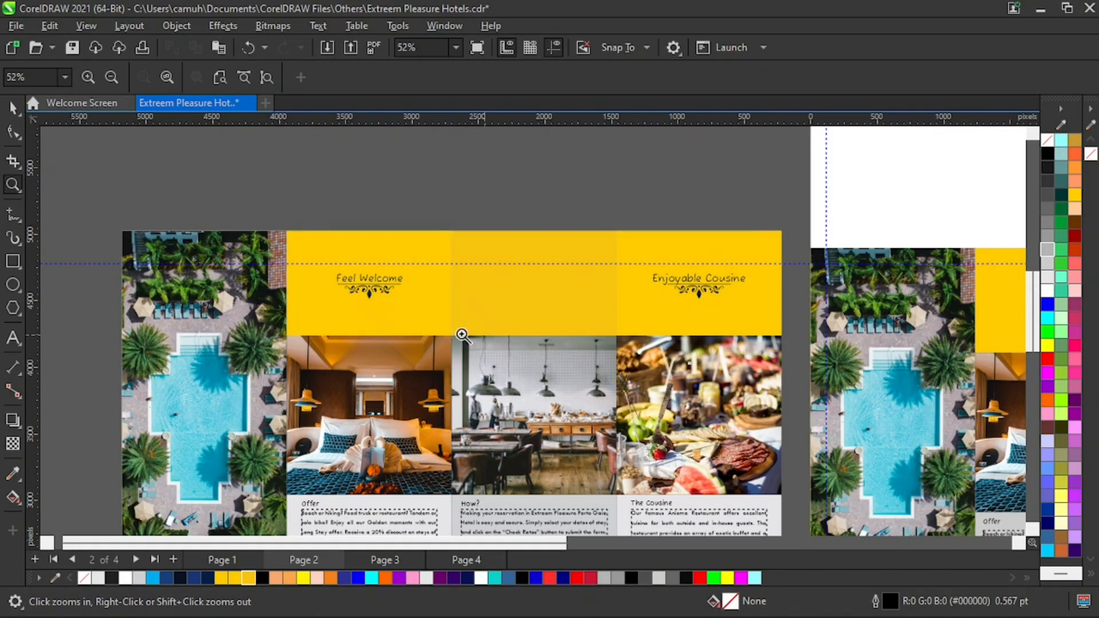
key(space)
drag(356, 272, 356, 272)
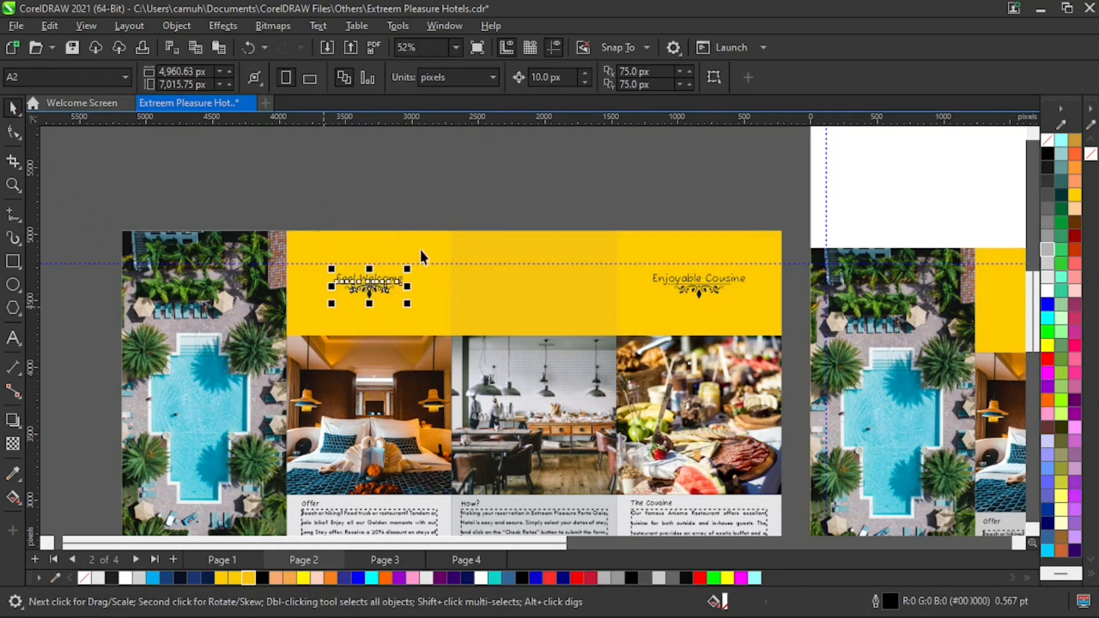
drag(593, 170, 770, 306)
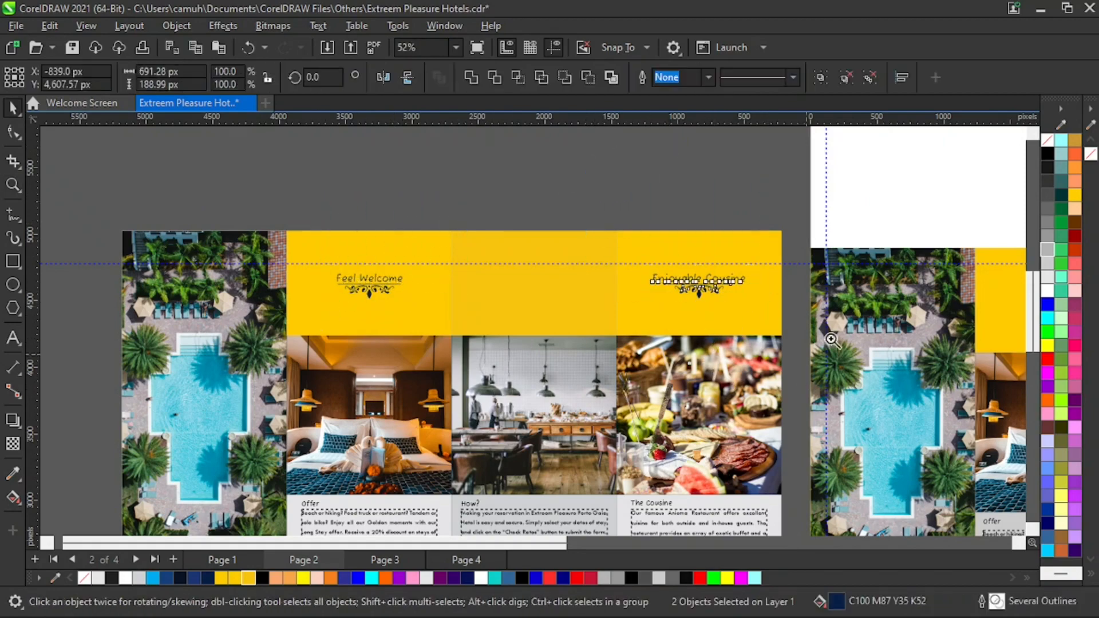
key(z)
right_click(841, 309)
drag(483, 206, 866, 478)
key(space)
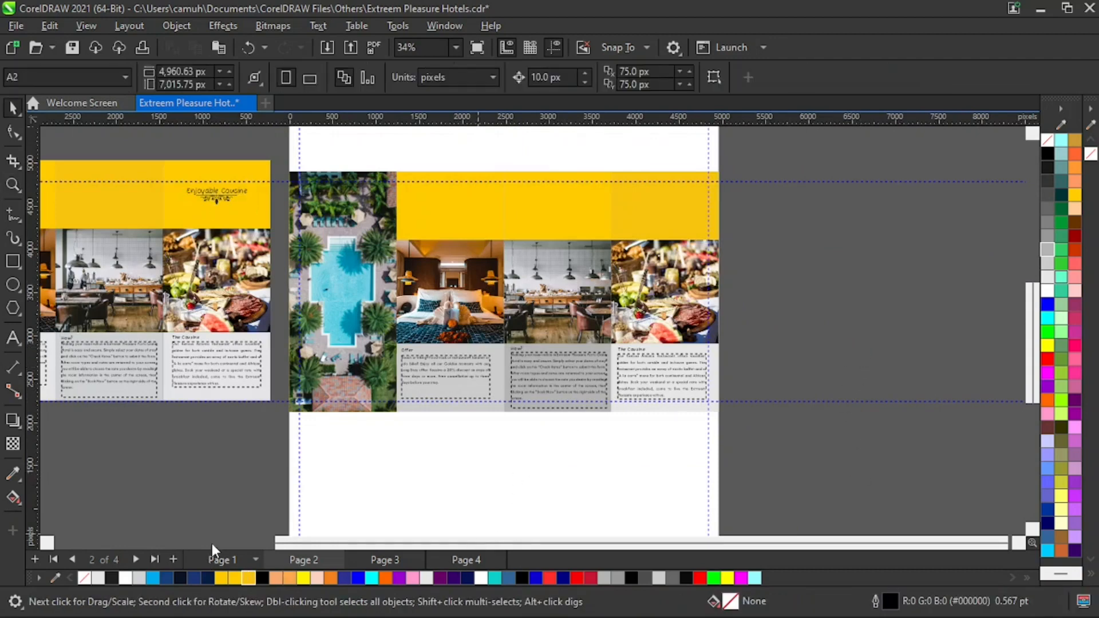
key(z)
drag(321, 169, 195, 237)
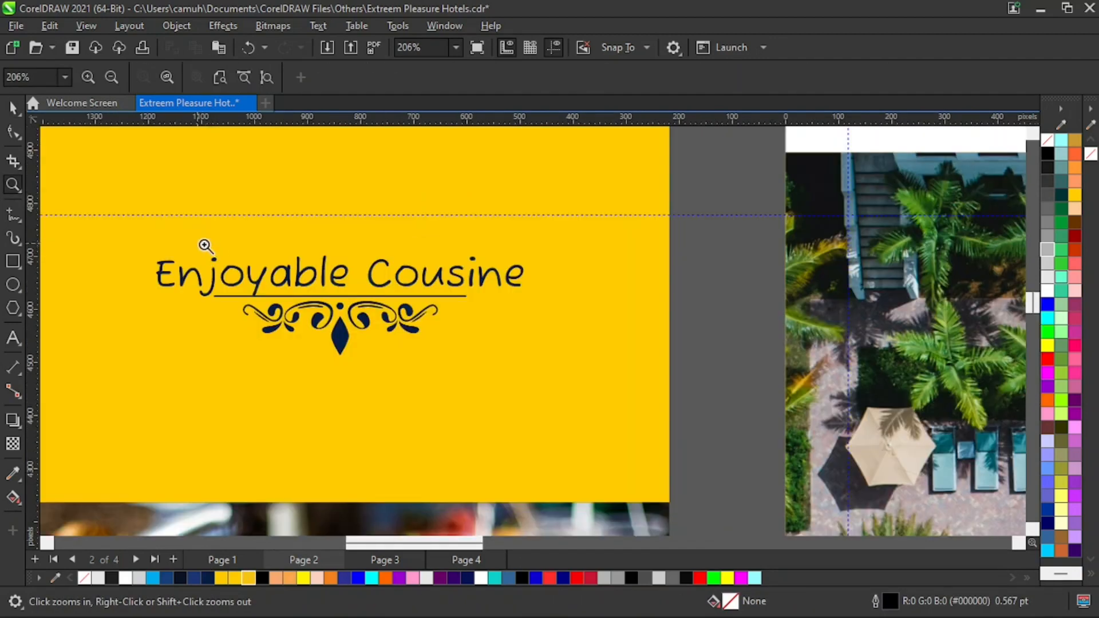
right_click(387, 337)
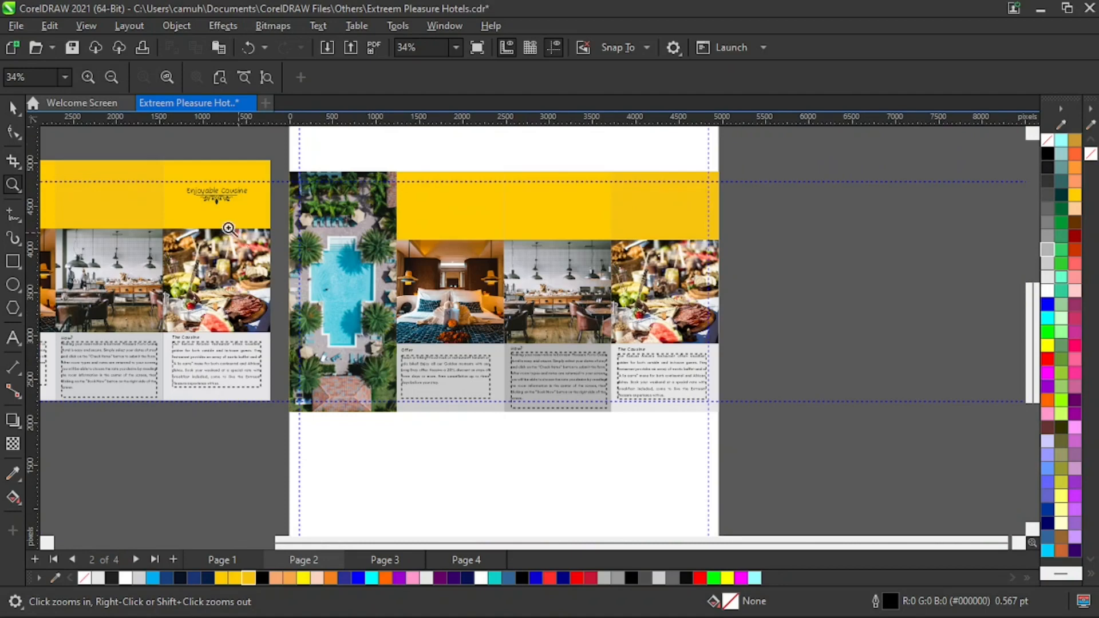
drag(196, 204, 275, 236)
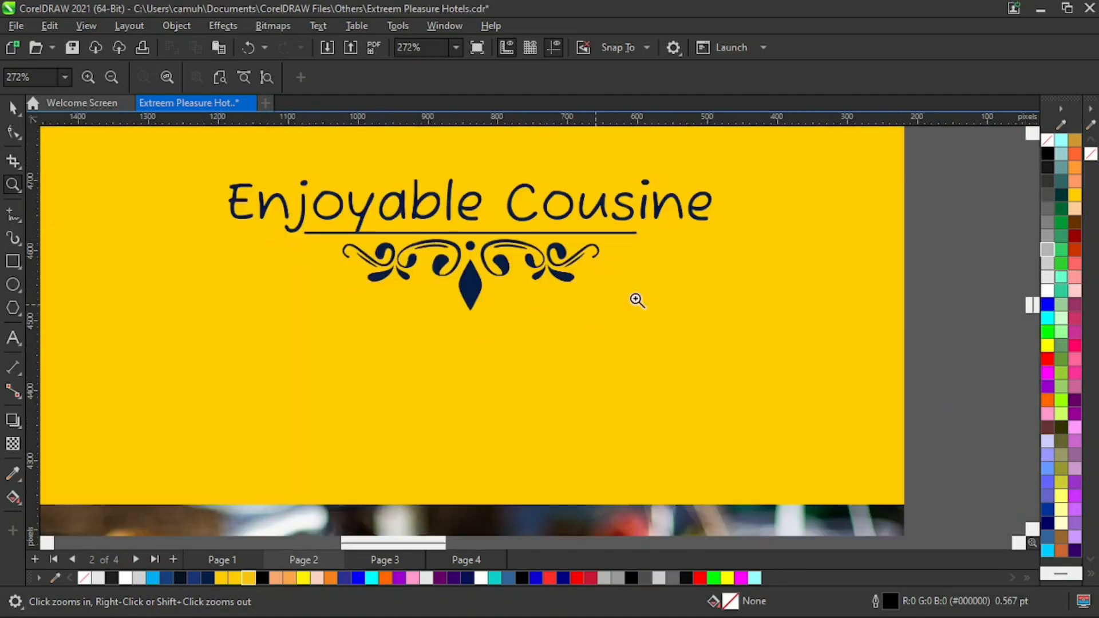
key(space)
drag(965, 217, 234, 362)
key(space)
right_click(573, 295)
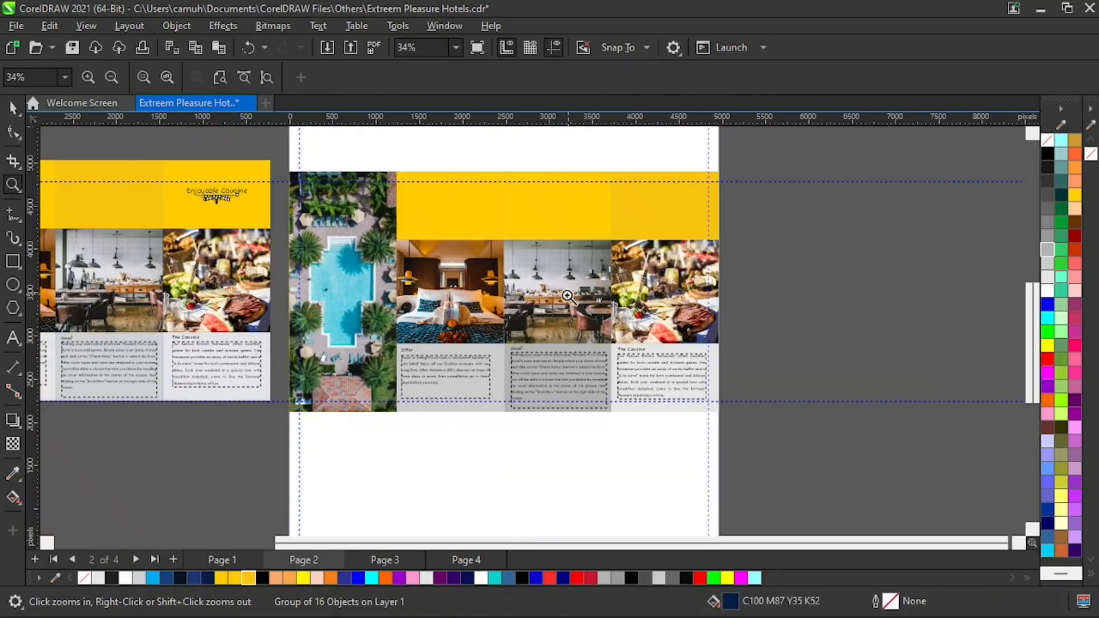
key(space)
click(819, 371)
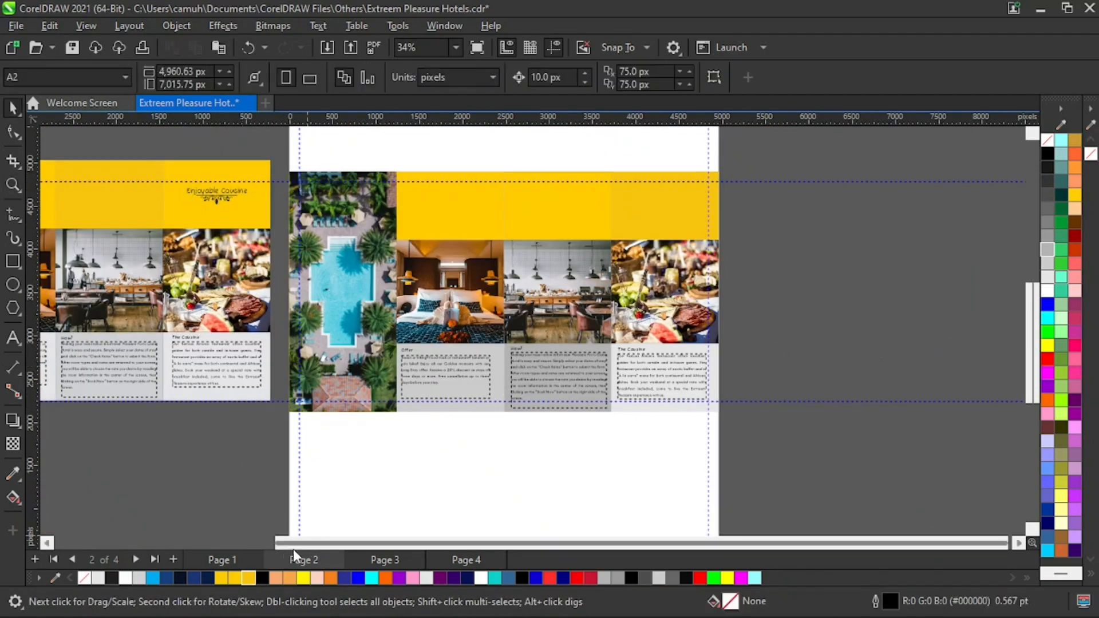
- Copy the Funtime heading with its ornament from page 1 and paste it onto page 2
click(224, 559)
key(z)
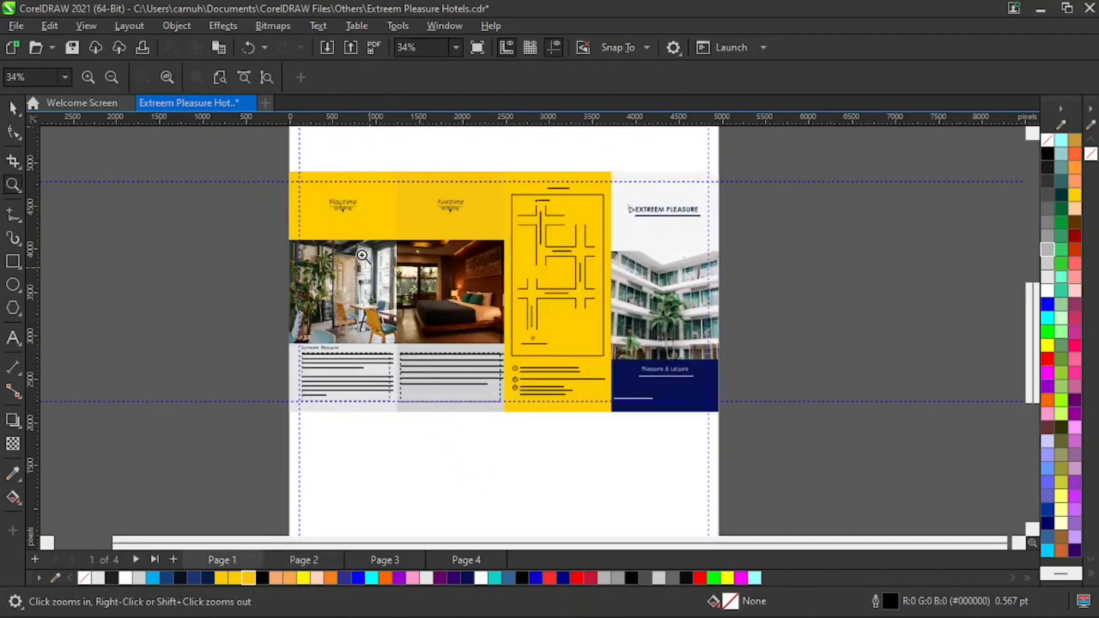
drag(207, 149, 661, 311)
key(space)
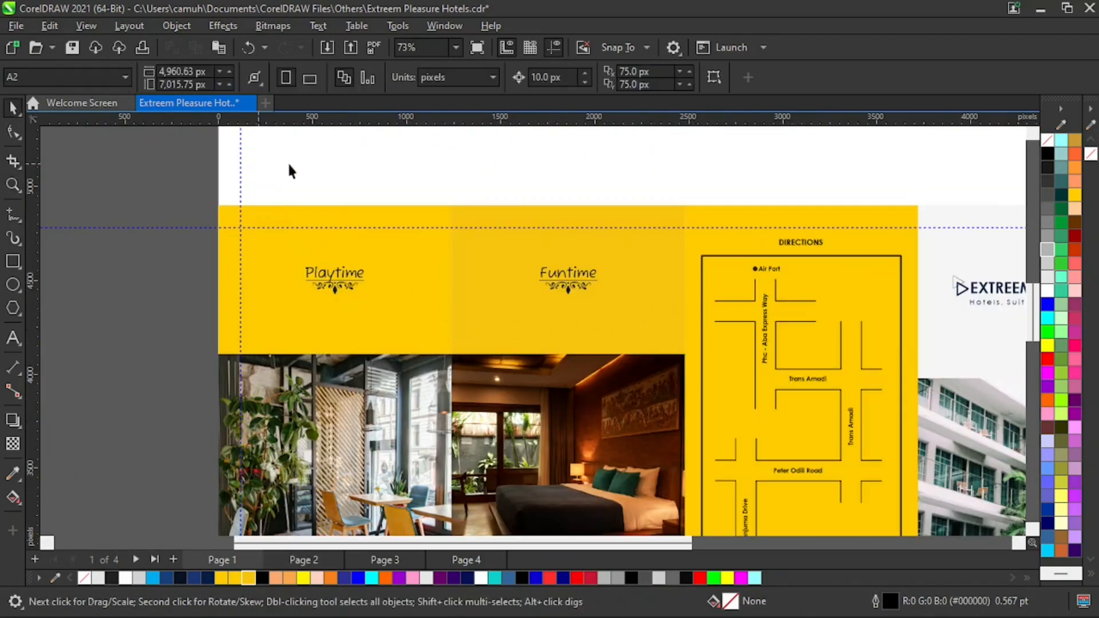
drag(526, 223, 642, 341)
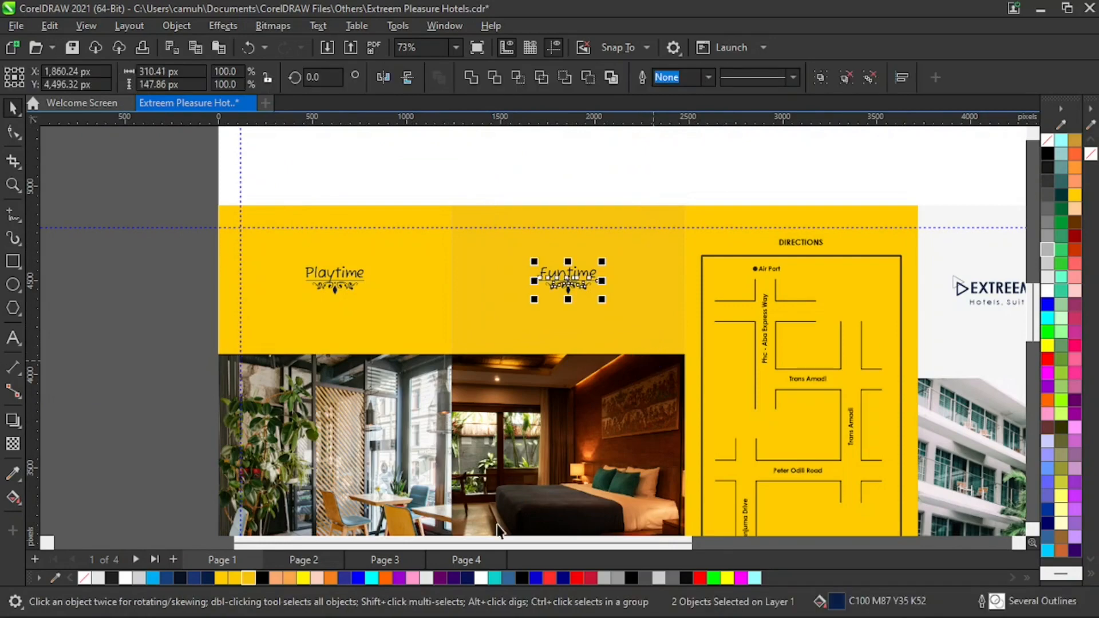
click(305, 559)
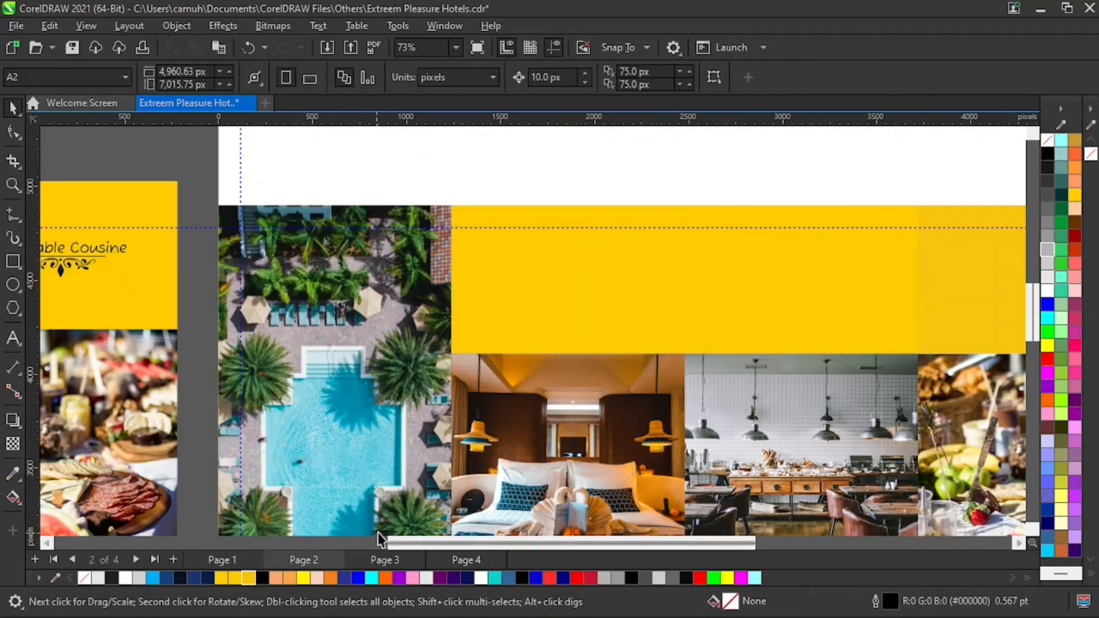
key(ctrl+v)
- Retype the pasted heading on page 2's top panel as 'Feel Welcome'
key(z)
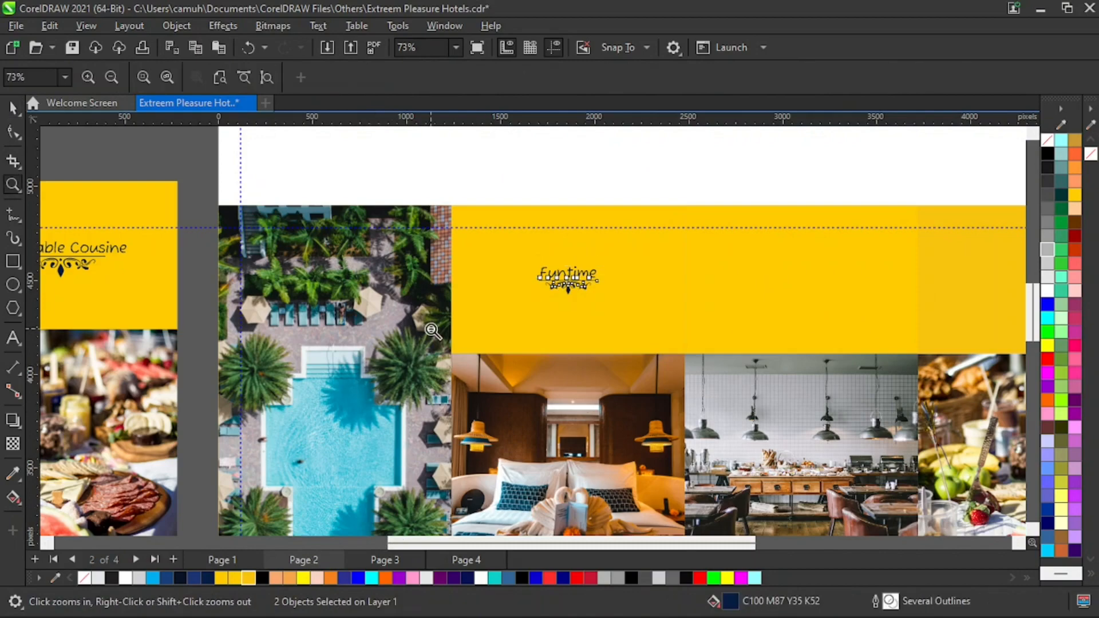
scroll(487, 375, down, 3)
drag(284, 210, 667, 313)
key(space)
click(386, 191)
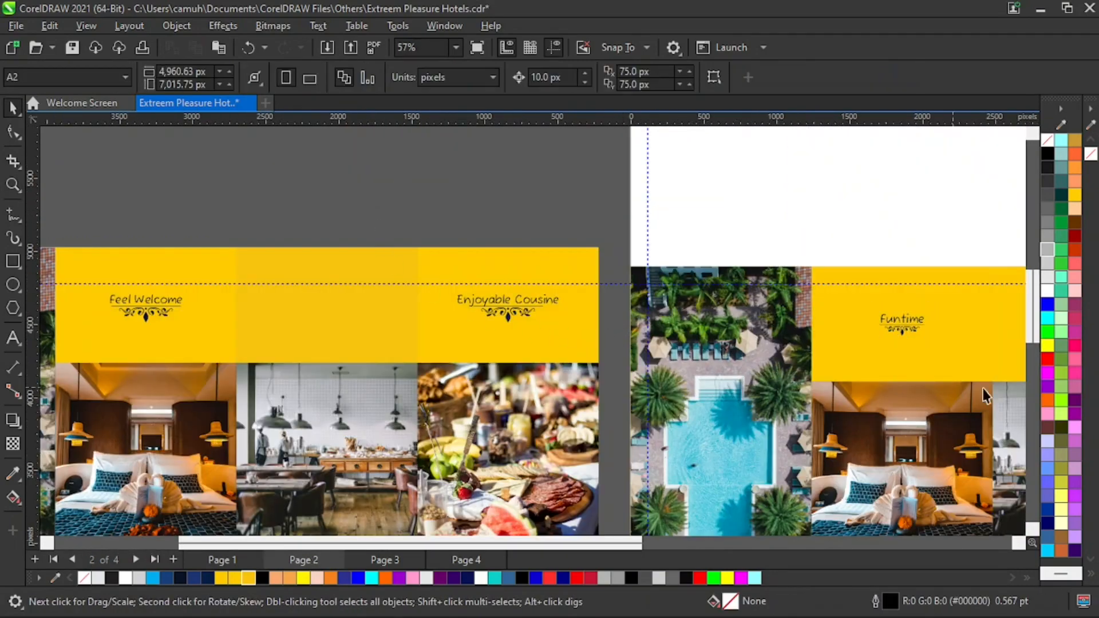
key(z)
drag(789, 236, 967, 378)
key(space)
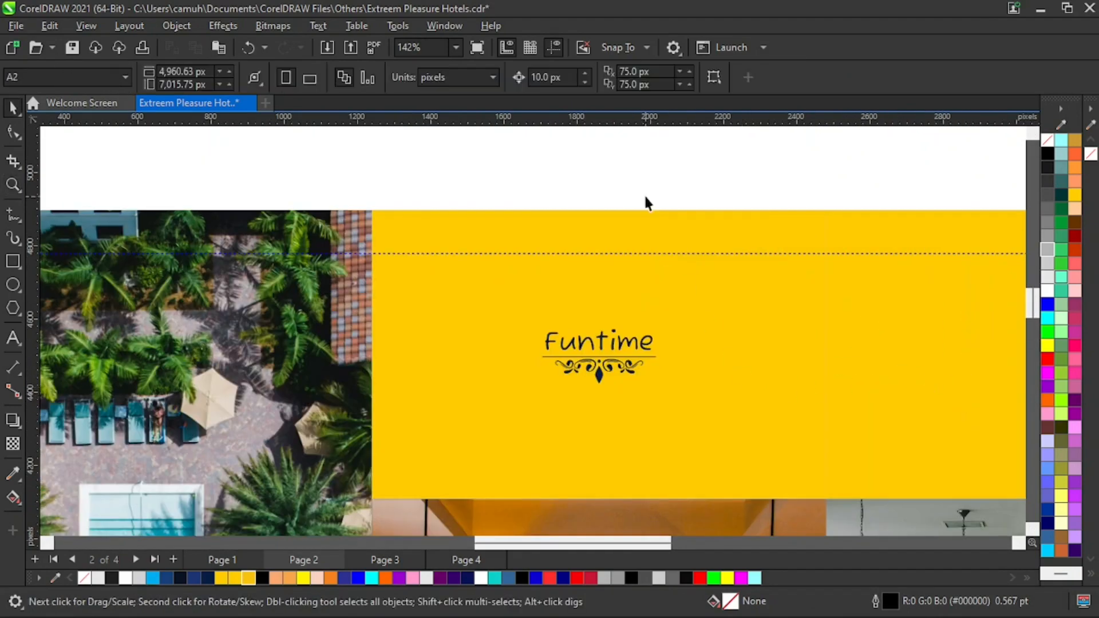
double_click(590, 342)
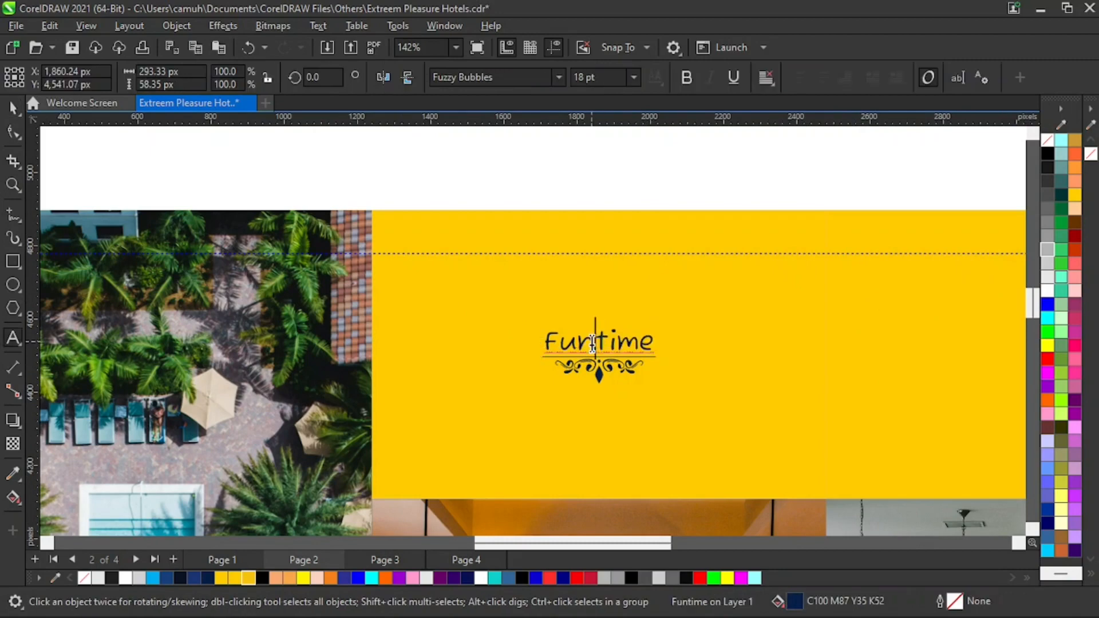
key(BackSpace)
key(BackSpace)
key(Escape)
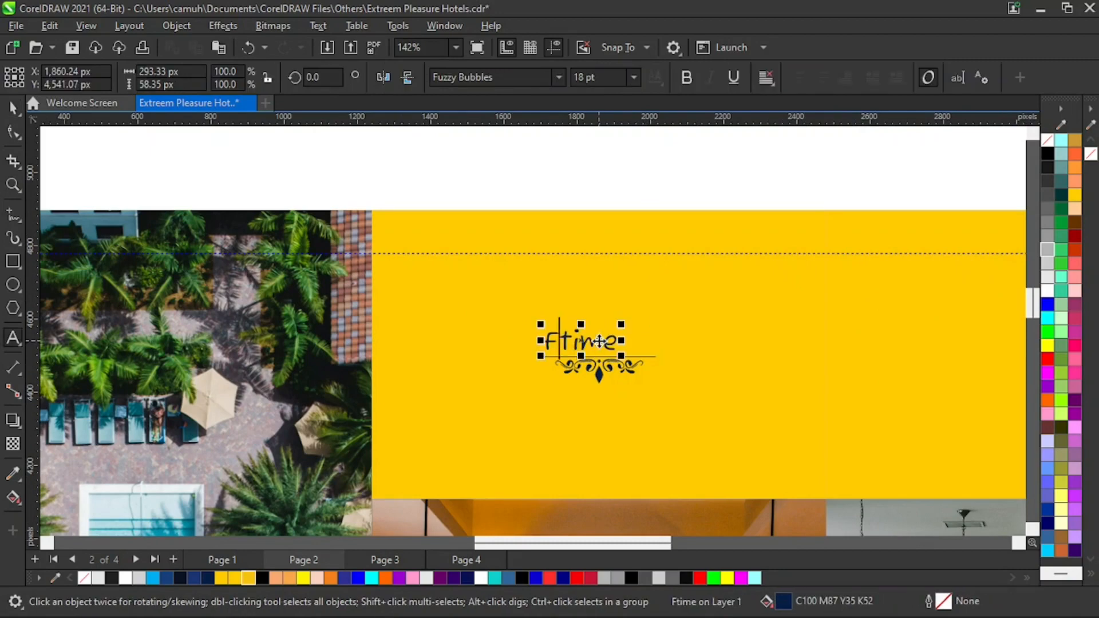
text(ell)
key(BackSpace)
key(BackSpace)
text(el)
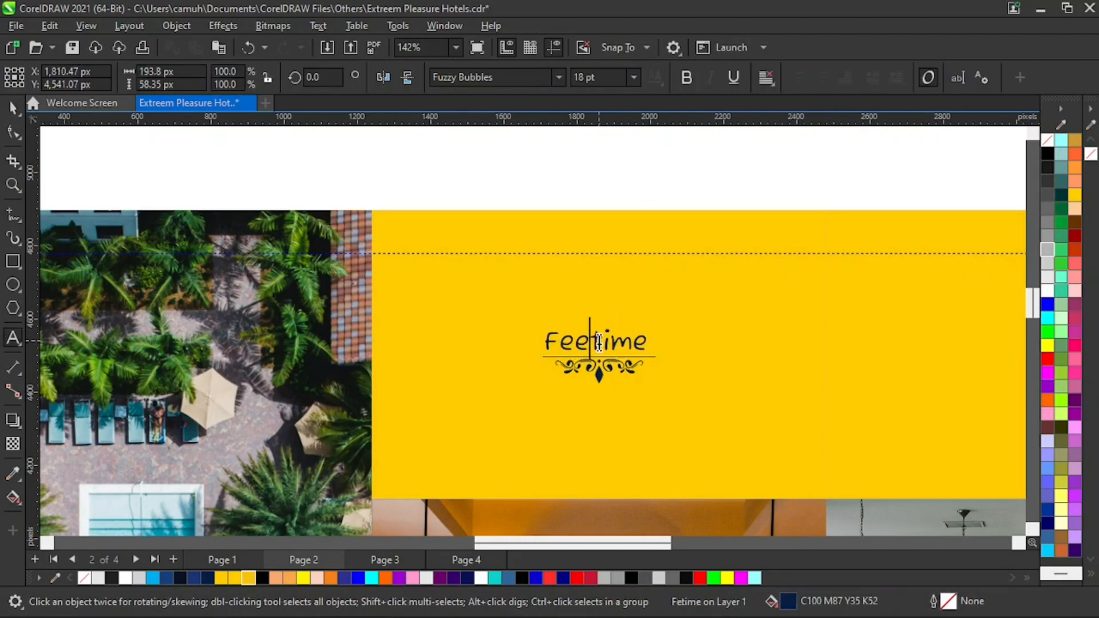
text( We)
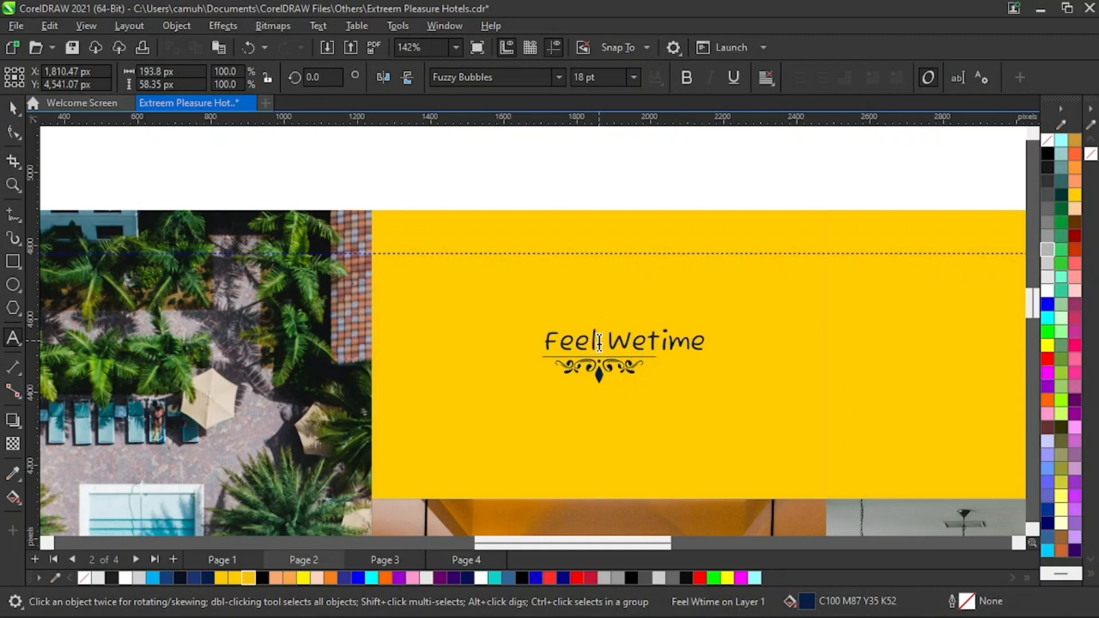
text(lcome)
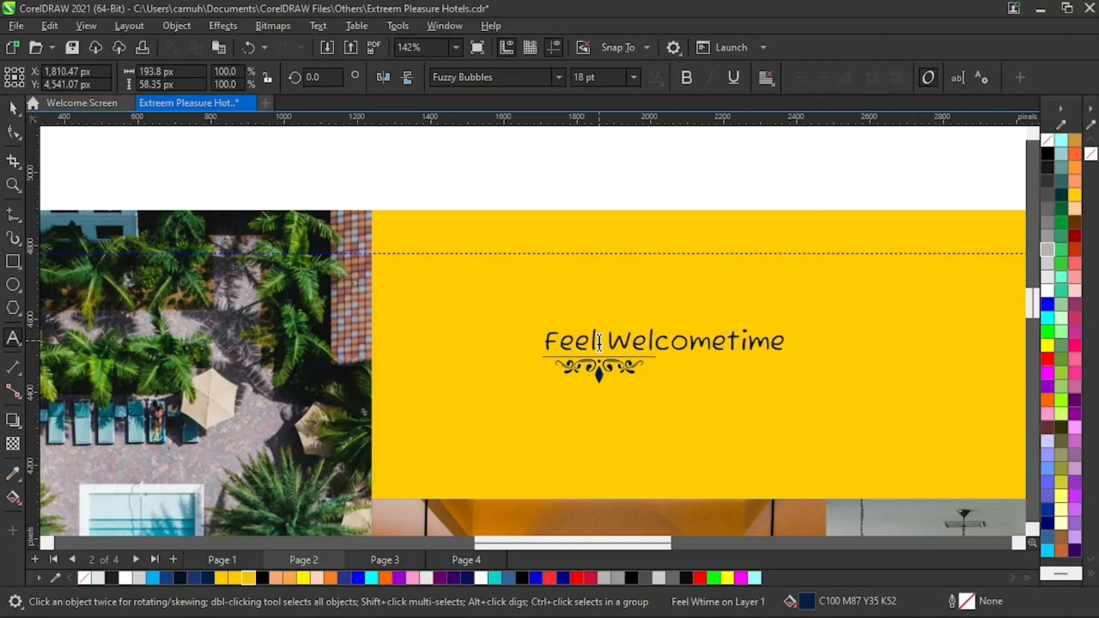
key(Delete)
key(Delete)
key(Delete)
key(Delete)
key(ctrl+space)
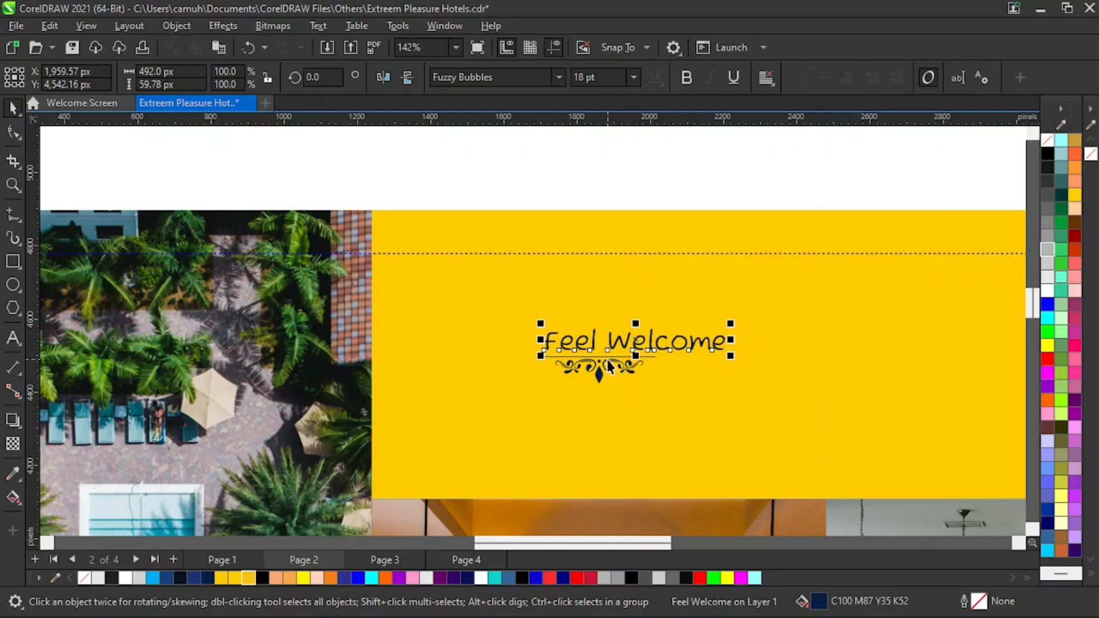
- Centre the Feel Welcome text horizontally over its ornament
shift+click(609, 367)
key(c)
click(676, 197)
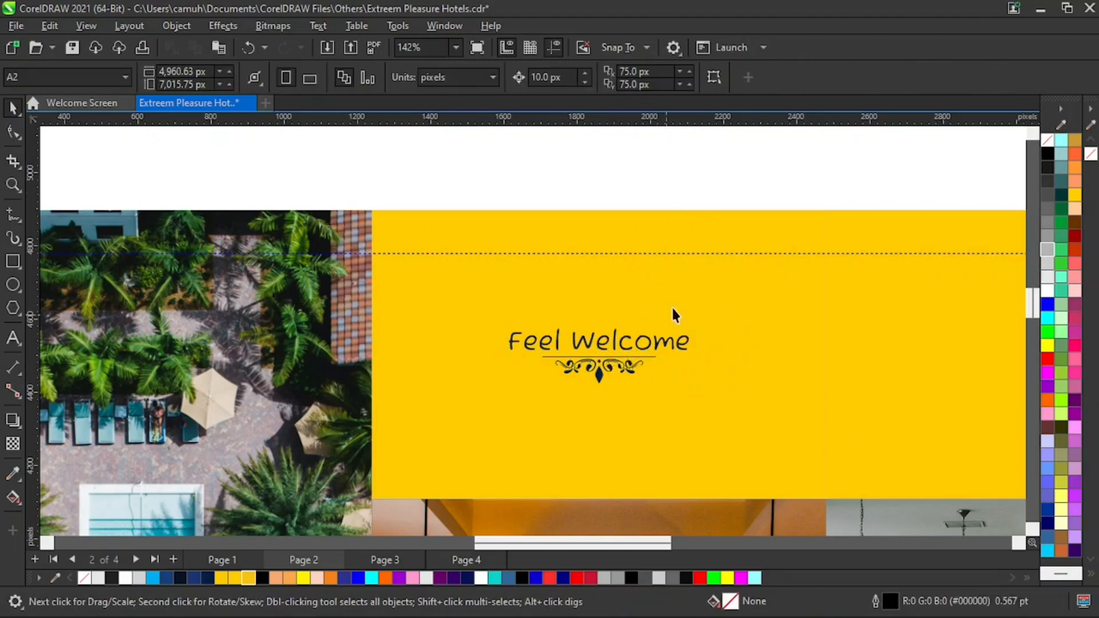
- Ungroup the ornament and lengthen its underline to span the full Feel Welcome text
click(650, 358)
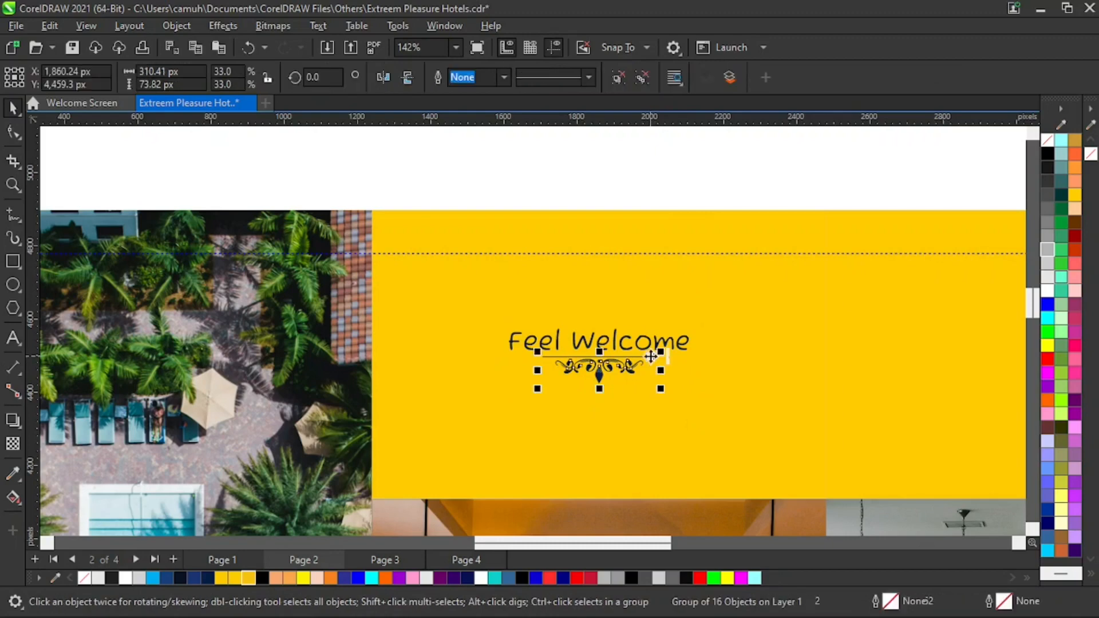
key(ctrl+u)
key(F2)
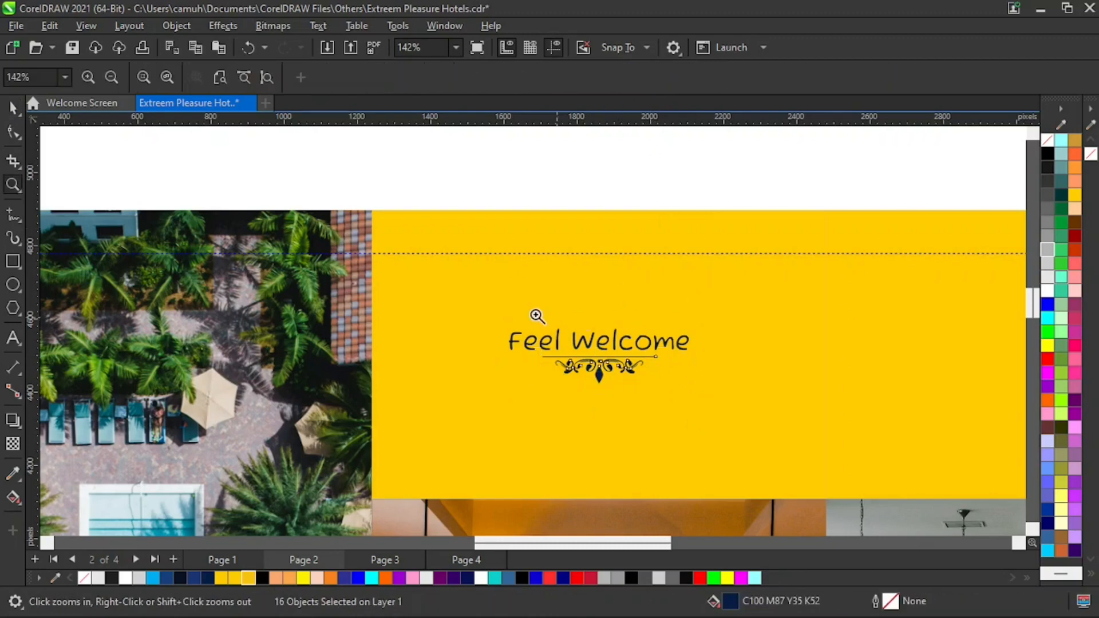
drag(371, 297, 858, 452)
click(664, 168)
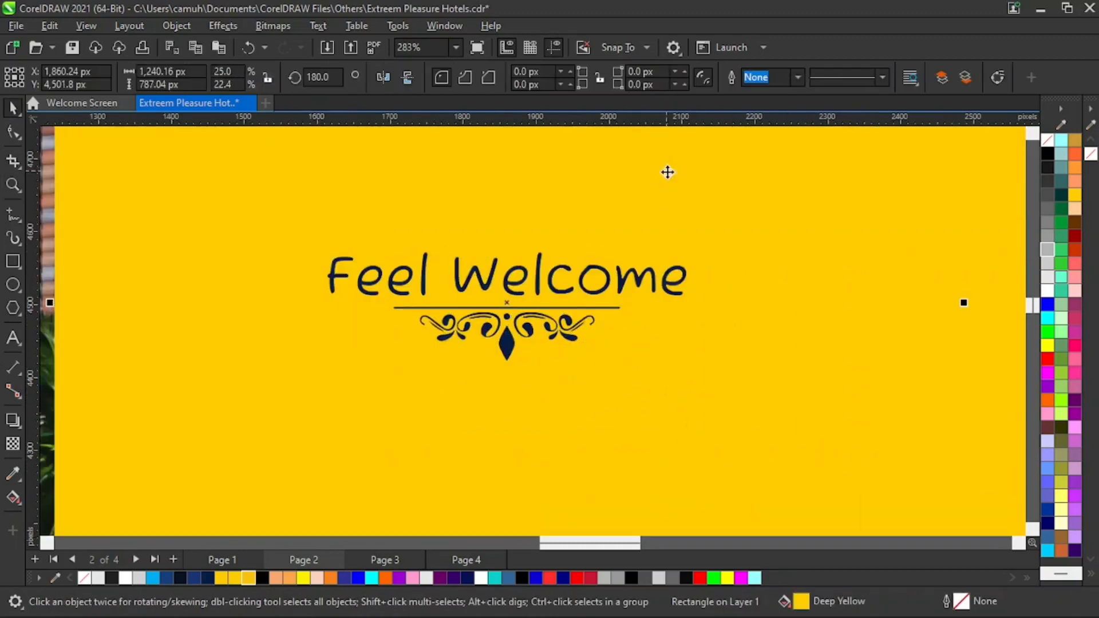
click(610, 305)
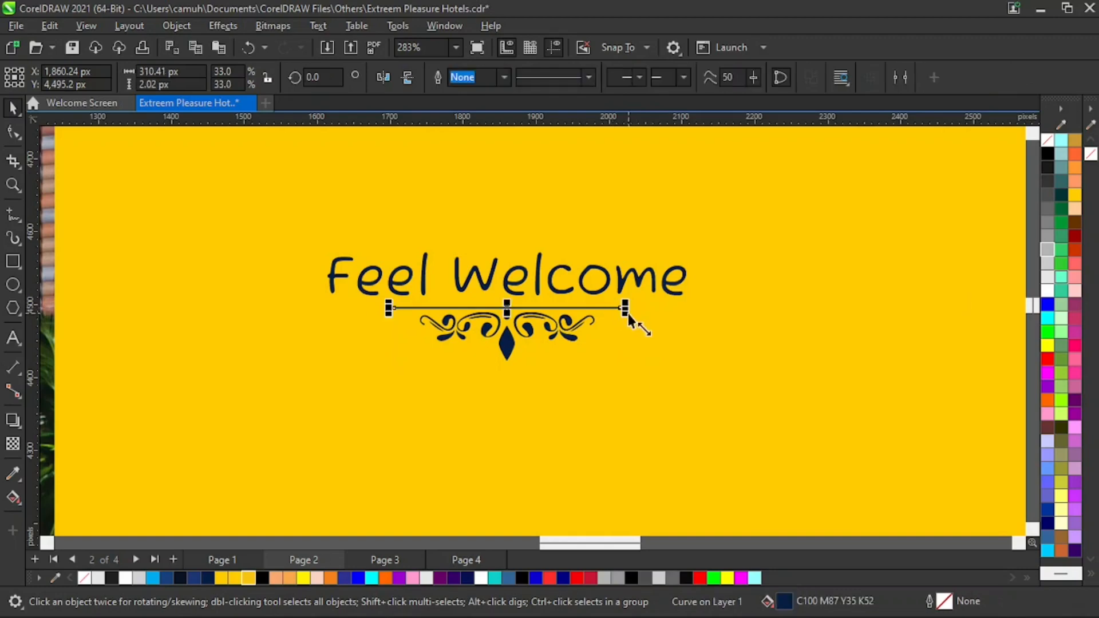
drag(623, 308, 673, 301)
key(z)
right_click(691, 406)
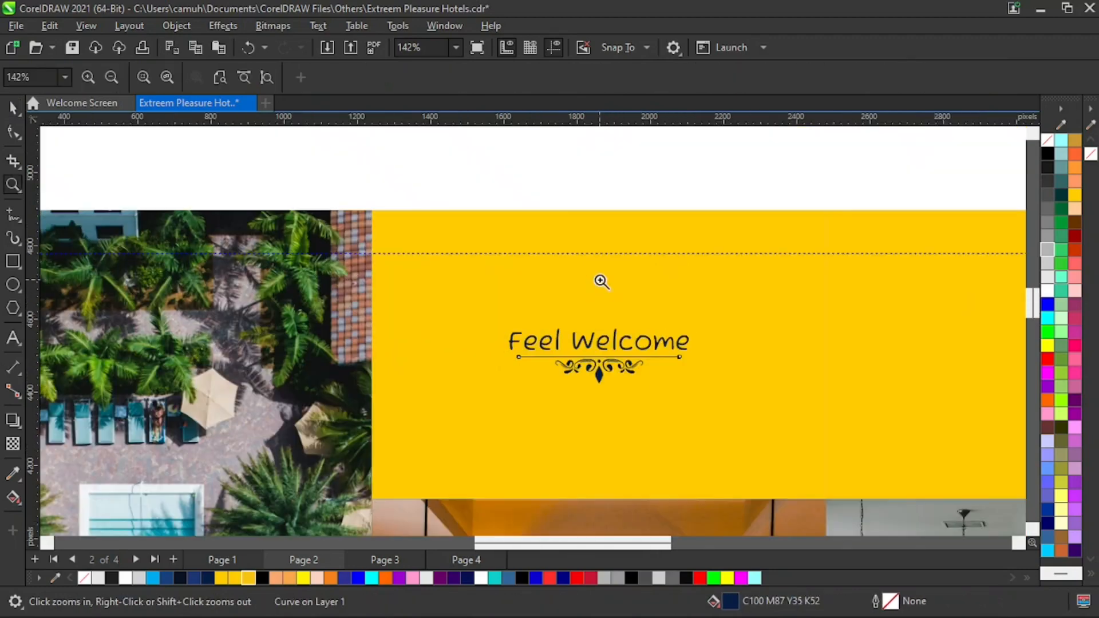
- Group the Feel Welcome text together with its ornament and underline
key(space)
drag(487, 159, 555, 338)
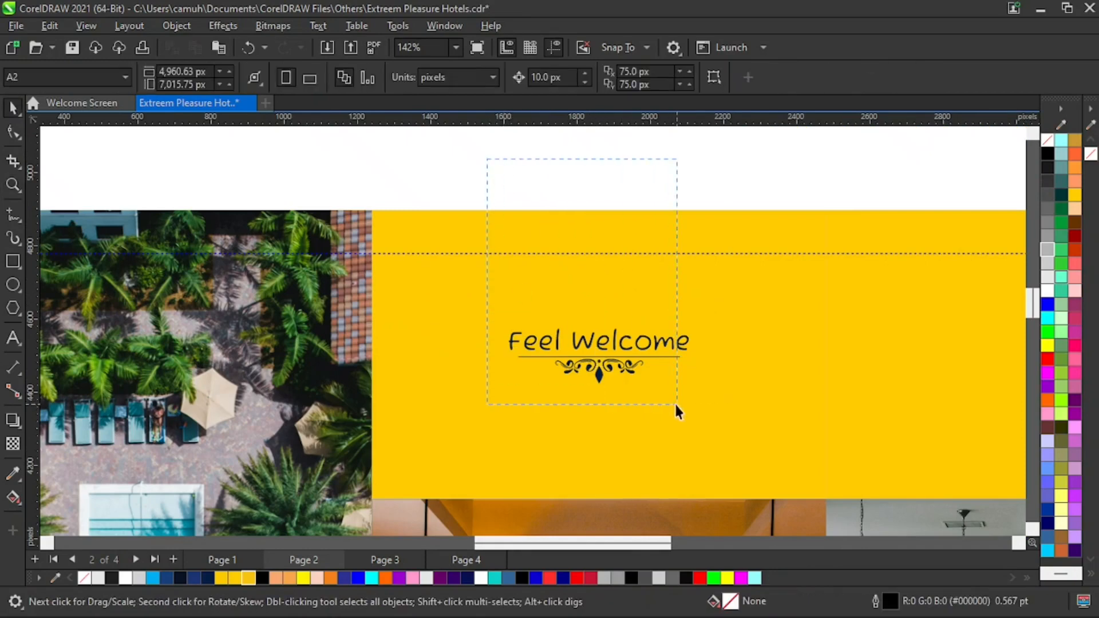
drag(674, 414, 681, 421)
key(ctrl+g)
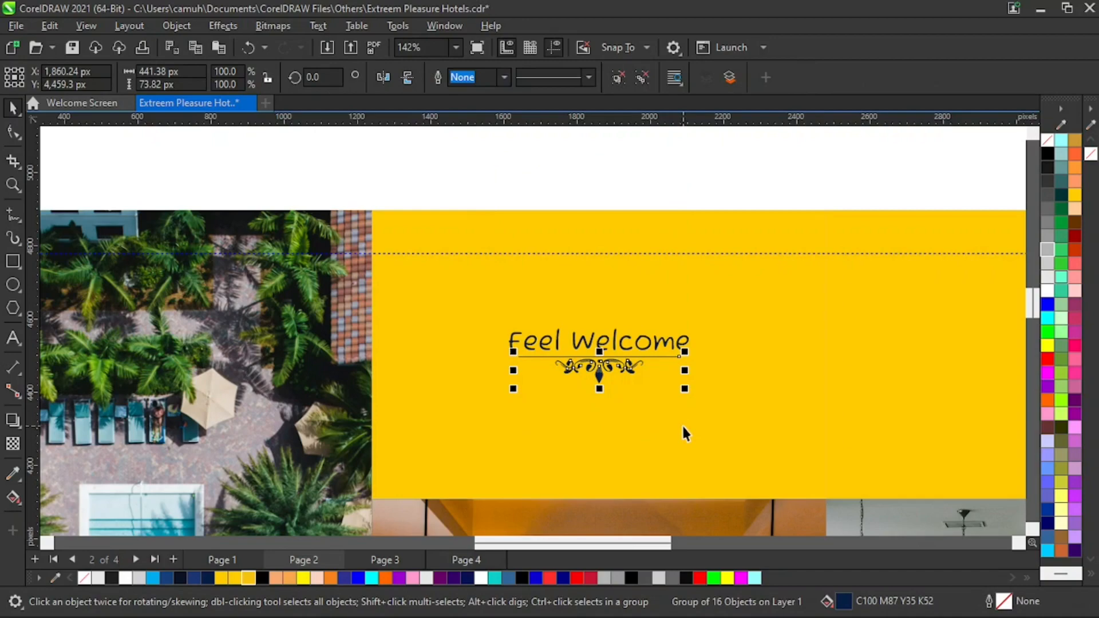
- Place a copy of the Feel Welcome heading in the right-hand top panel of page 2
key(z)
right_click(715, 400)
key(space)
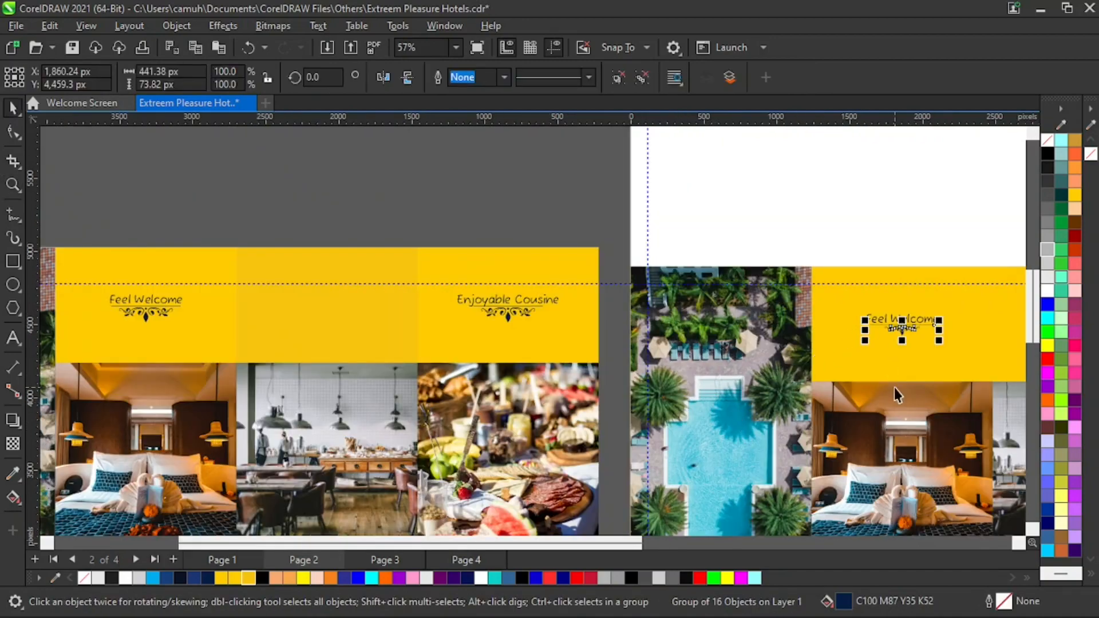
key(z)
right_click(875, 366)
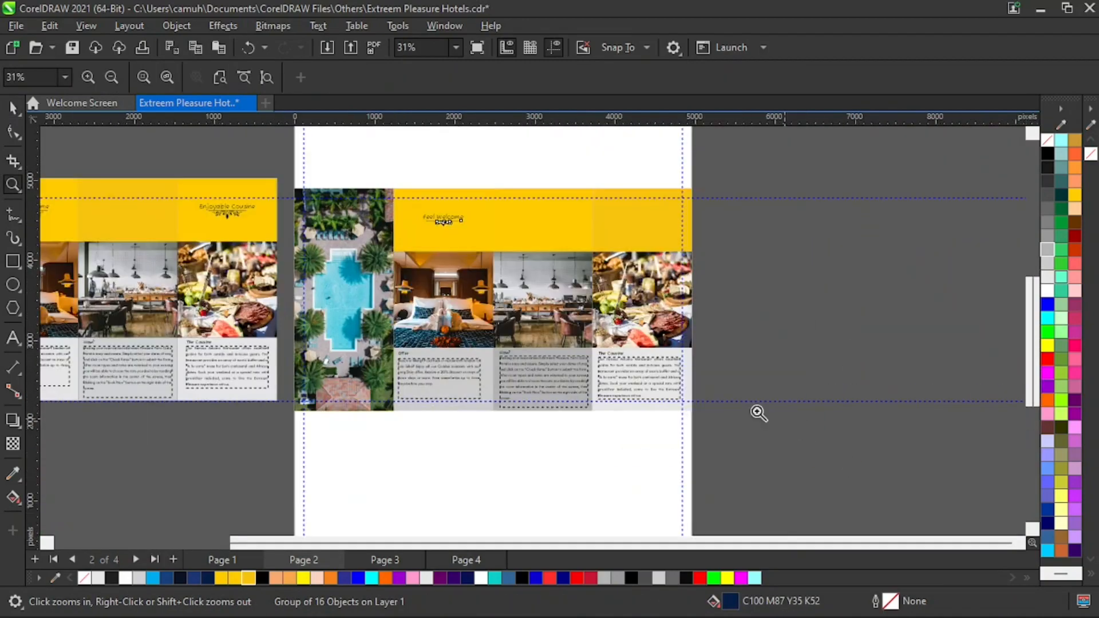
key(space)
drag(515, 163, 405, 261)
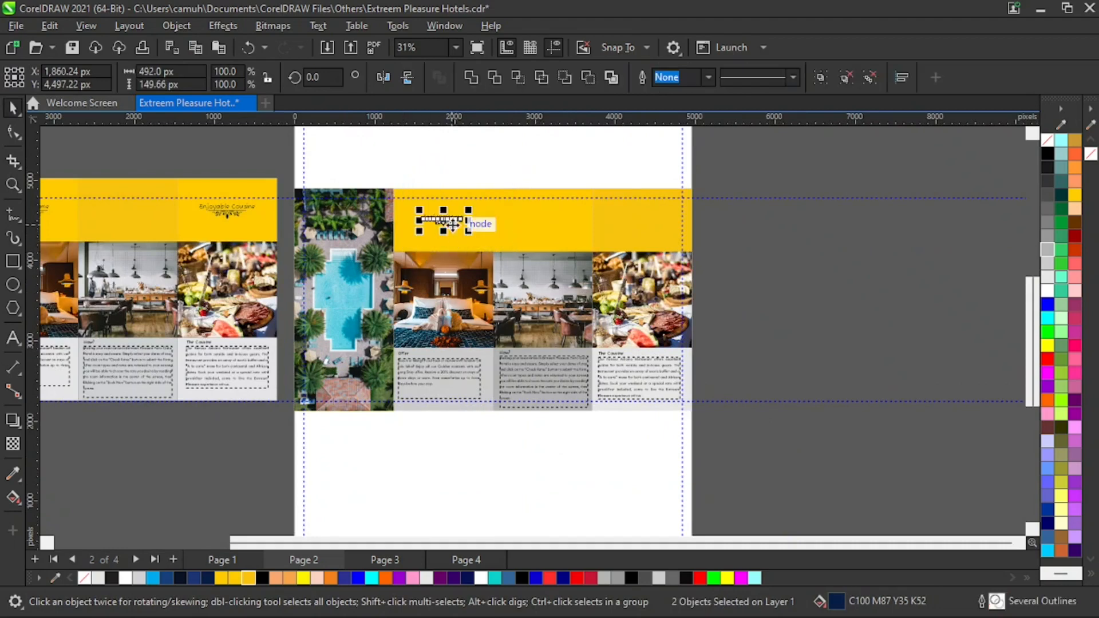
drag(453, 224, 643, 223)
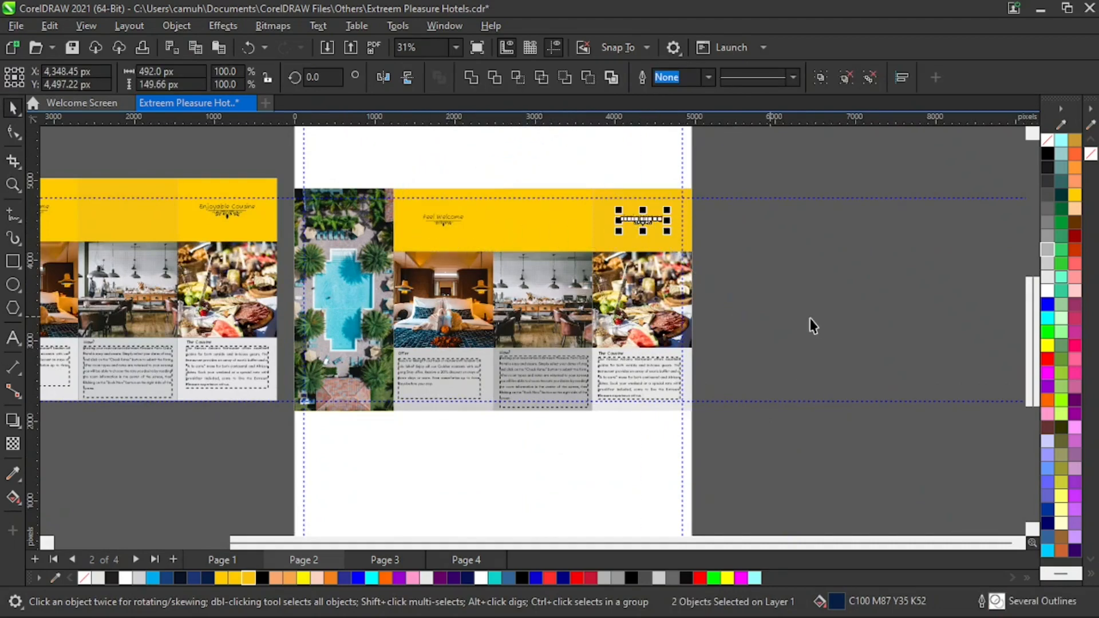
- Retype the copied right-hand heading as "Enjoyable Cousine", removing the word Welcome
click(812, 321)
key(z)
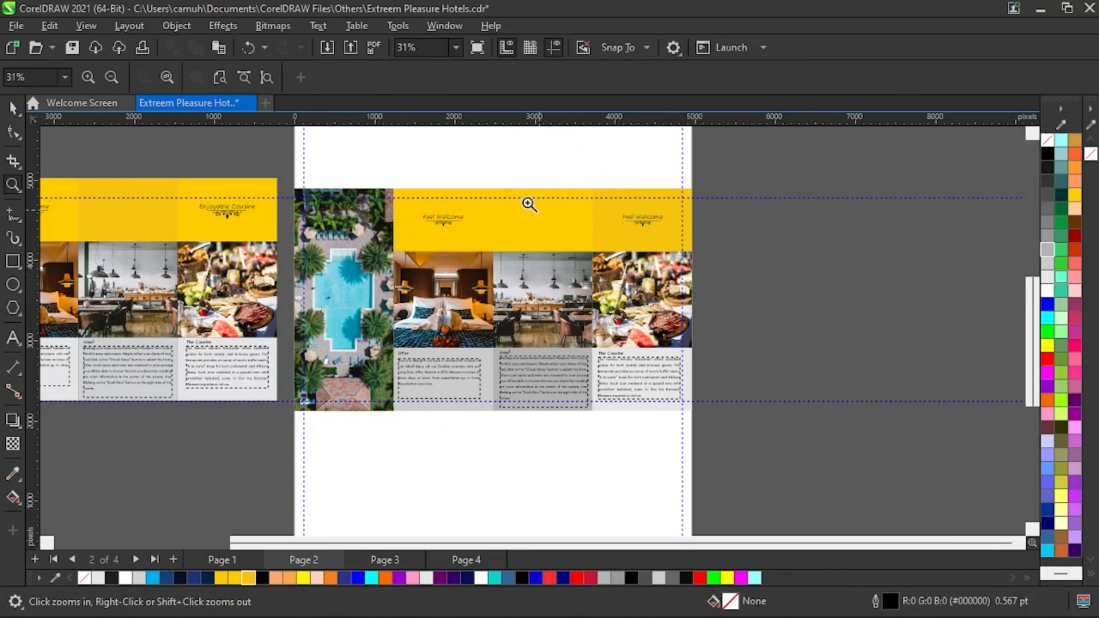
drag(497, 168, 817, 282)
key(space)
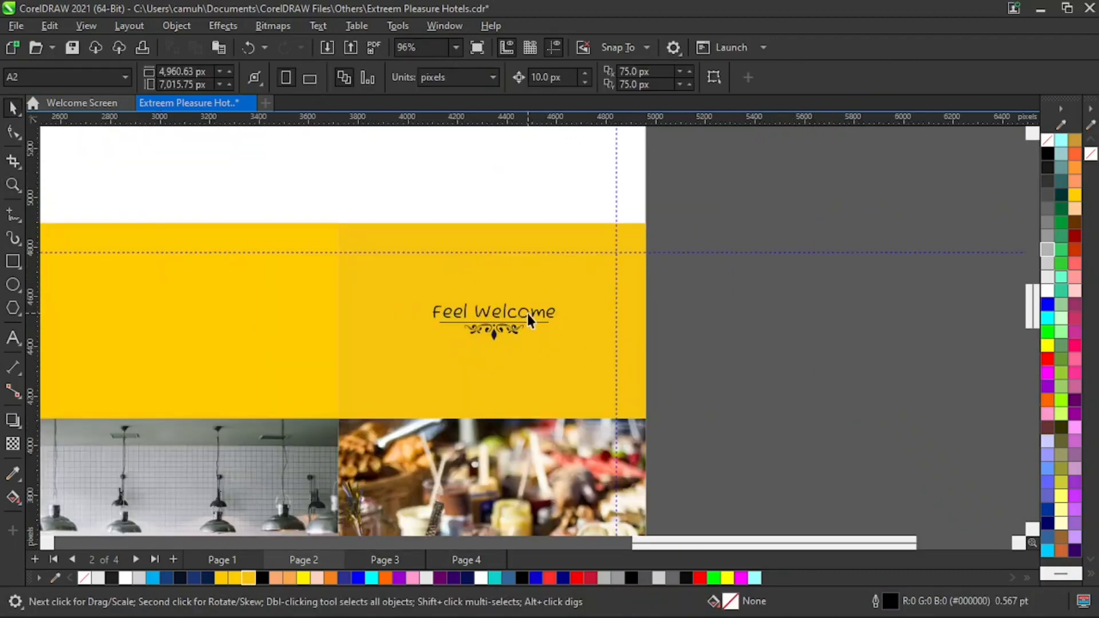
double_click(465, 308)
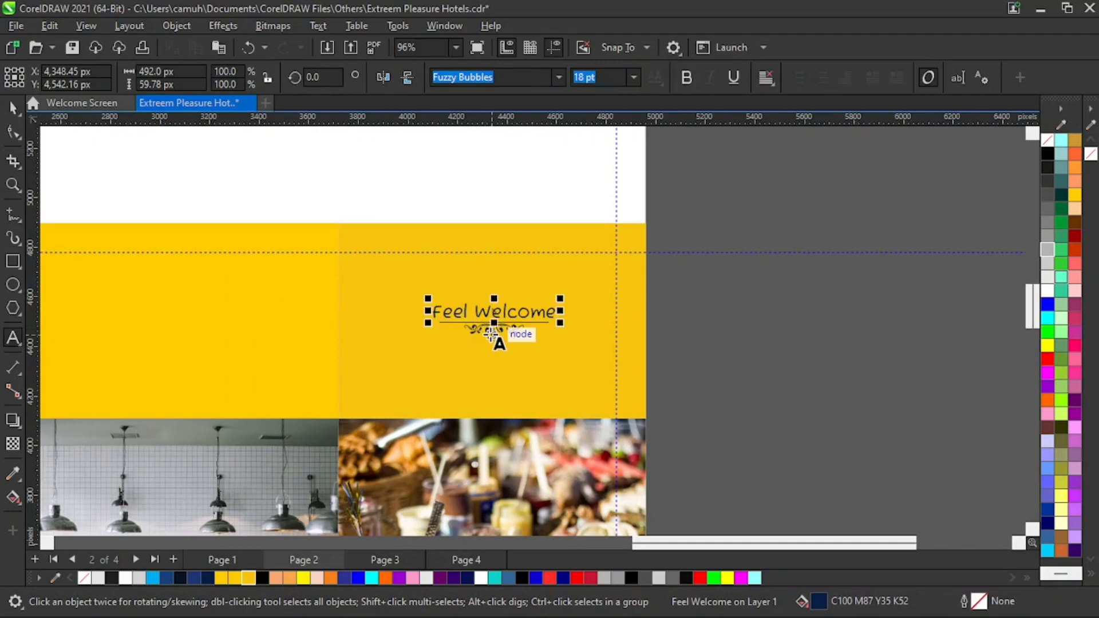
key(BackSpace)
key(BackSpace)
key(BackSpace)
key(BackSpace)
text(Enj)
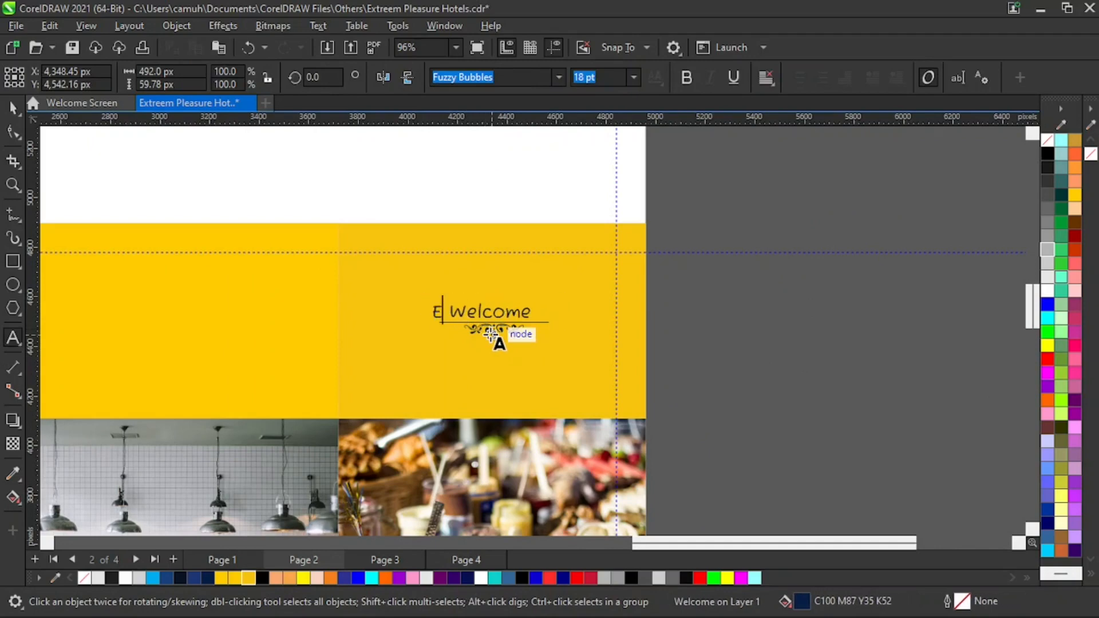
text(oy)
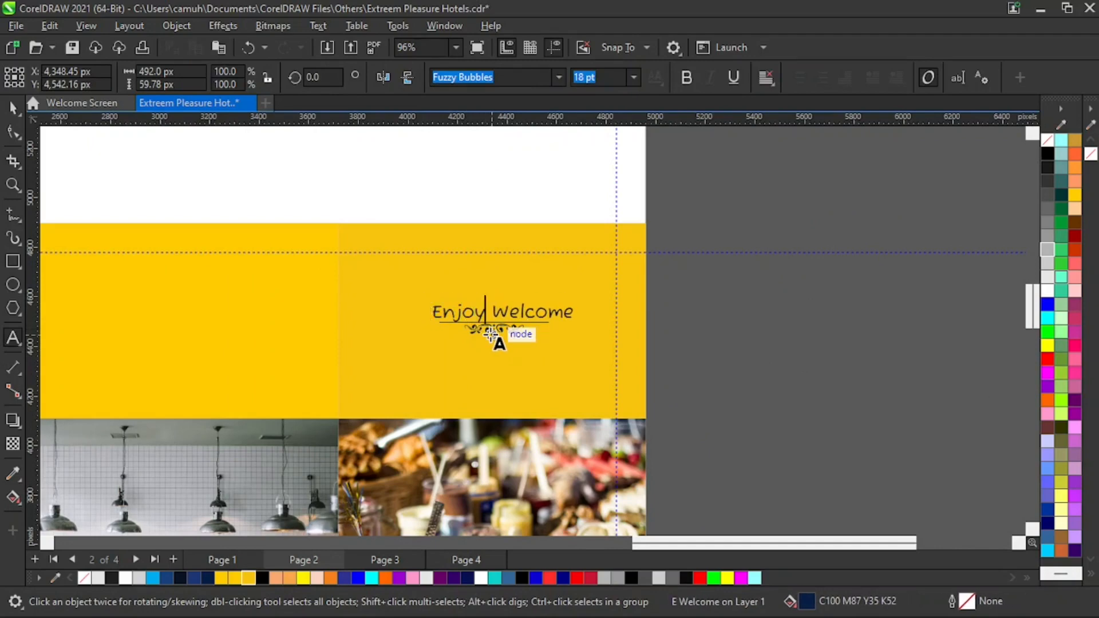
text(able)
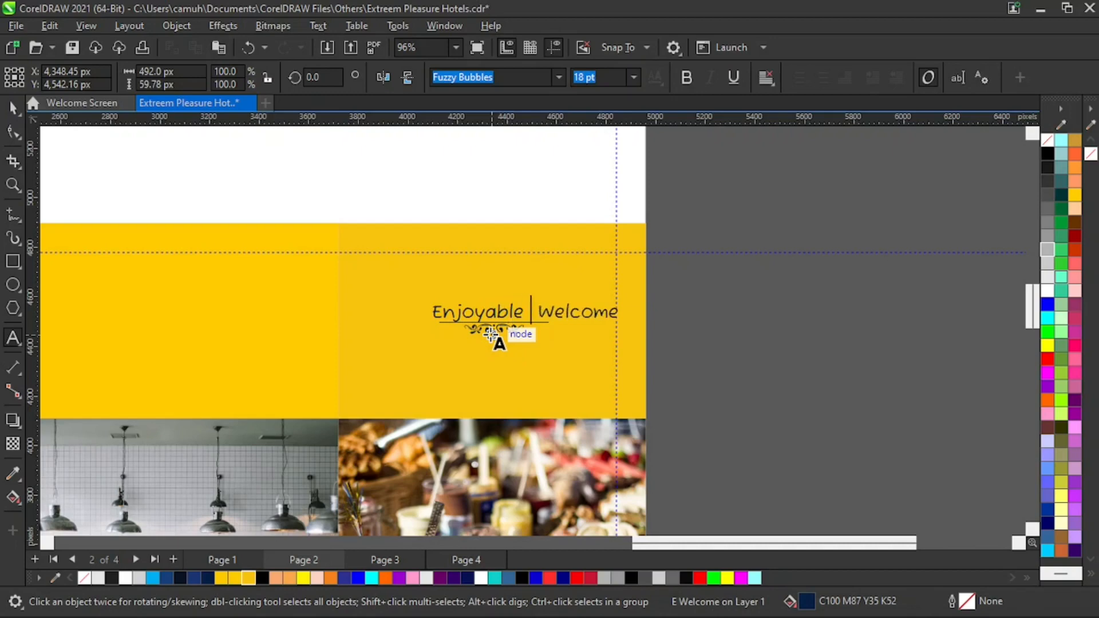
text( Cousin)
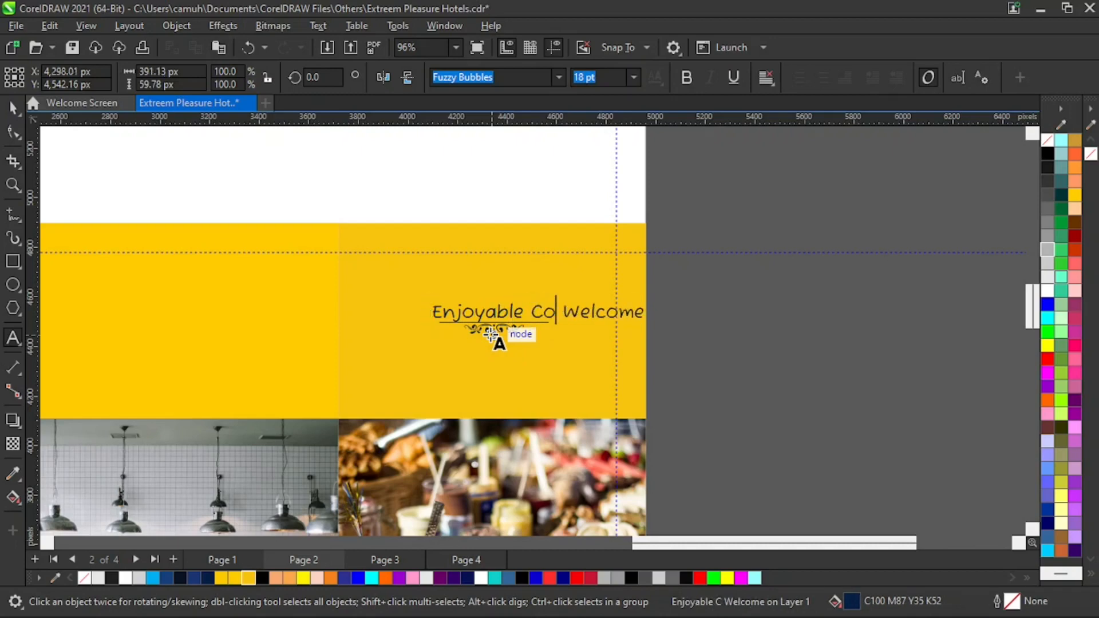
text(e)
key(Delete)
key(Delete)
key(Delete)
key(Delete)
key(Delete)
key(Delete)
key(Delete)
key(Delete)
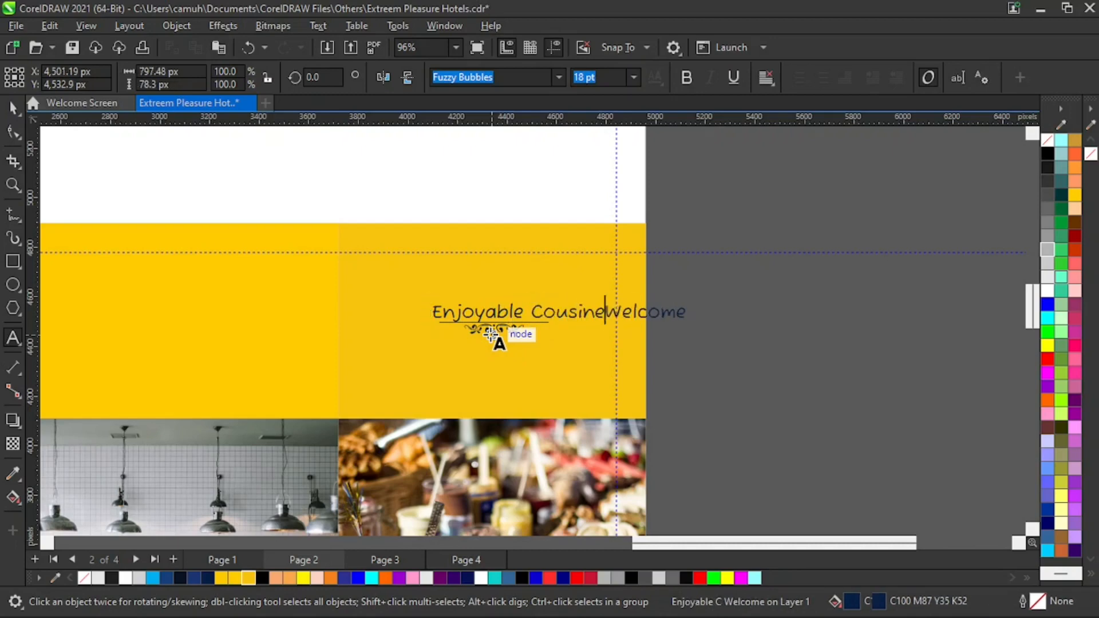
key(ctrl+space)
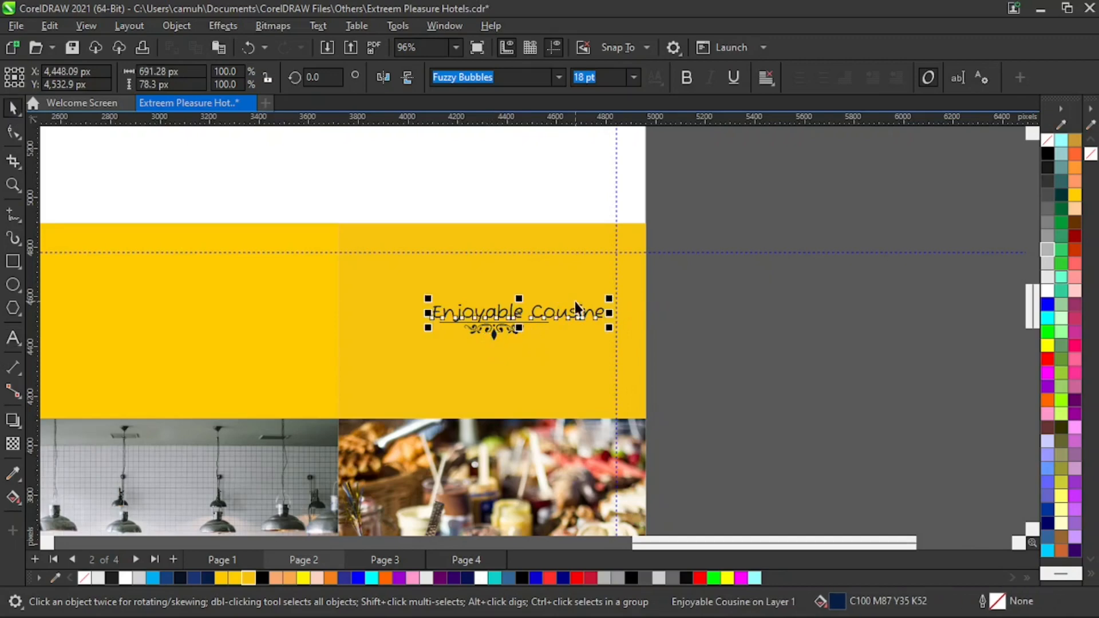
- Centre the Enjoyable Cousine text horizontally over its ornament
key(F2)
drag(808, 217, 242, 428)
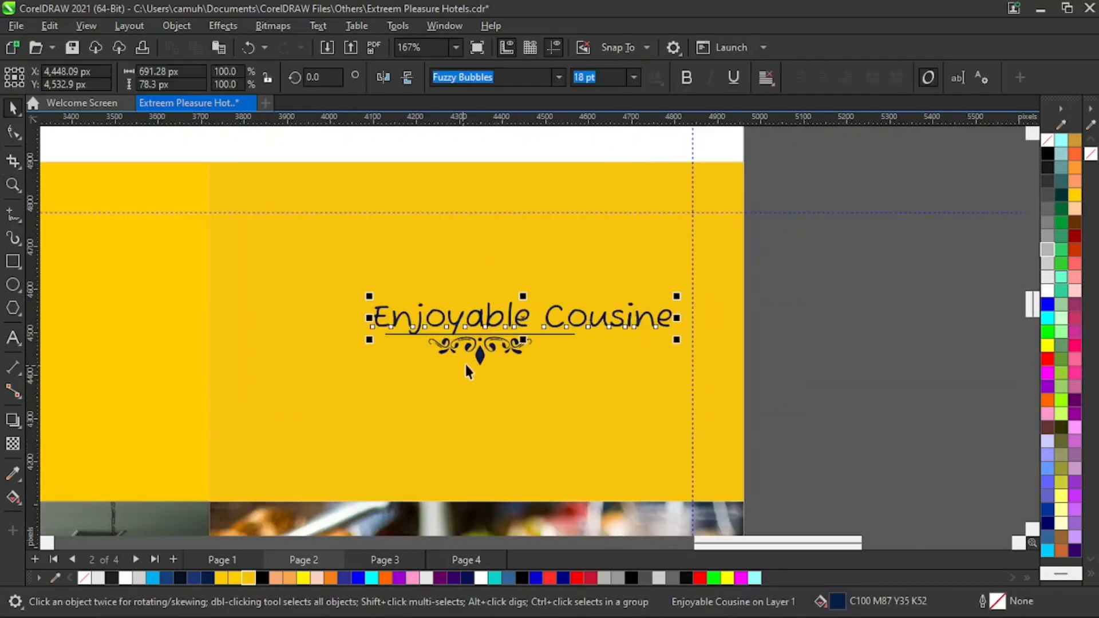
shift+click(480, 360)
key(c)
click(784, 382)
key(F2)
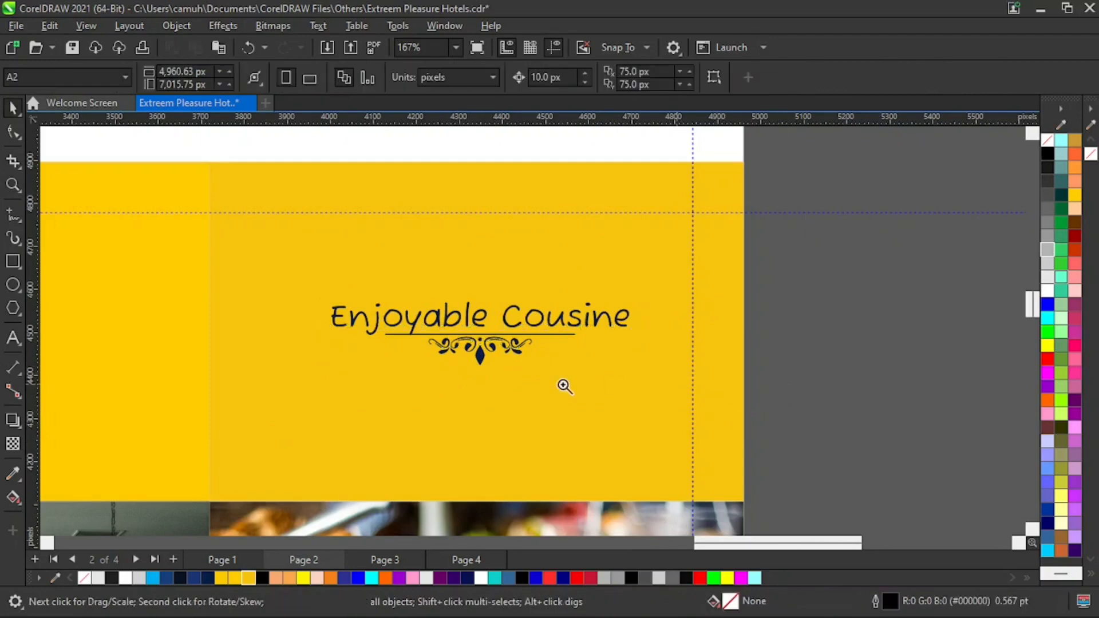
right_click(542, 375)
right_click(570, 436)
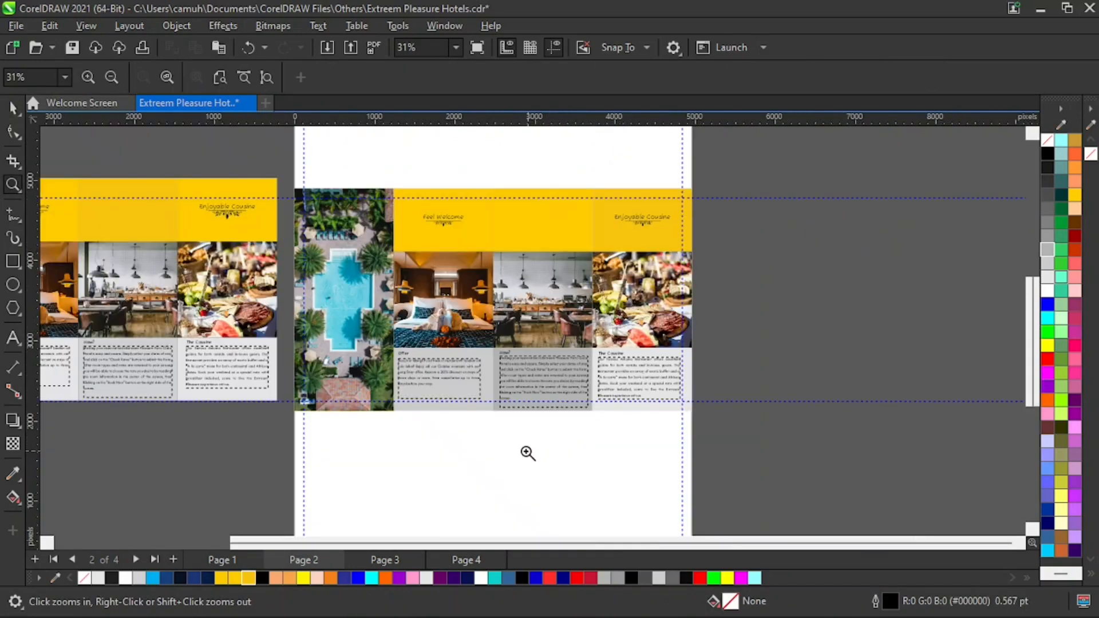
- Review page 1's panel layout and return to page 2
drag(284, 175, 702, 429)
key(space)
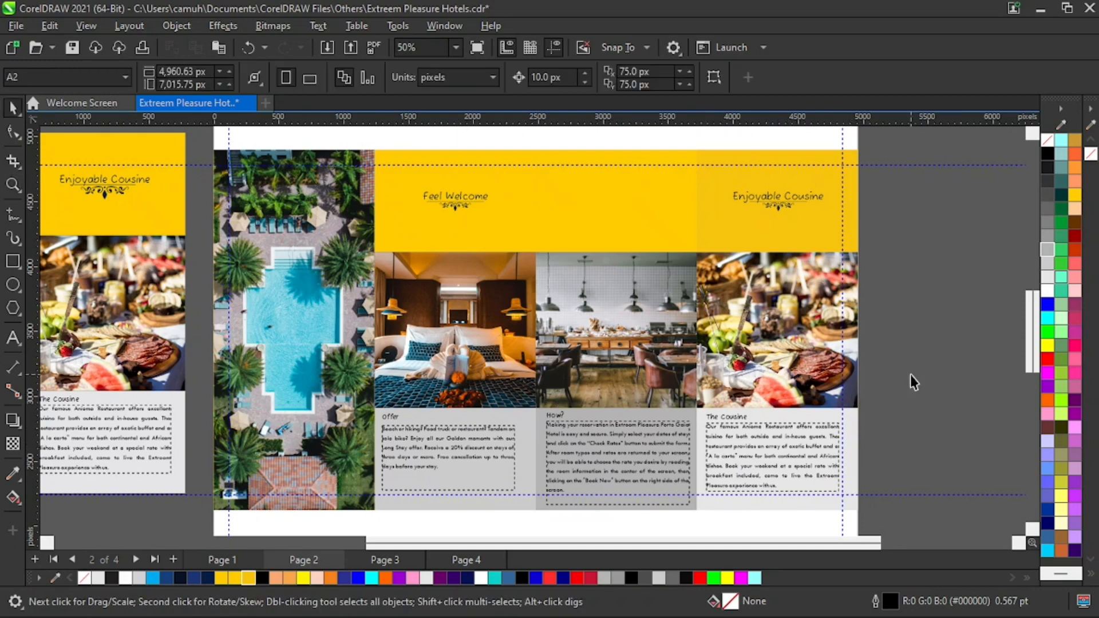
click(230, 564)
key(z)
right_click(414, 375)
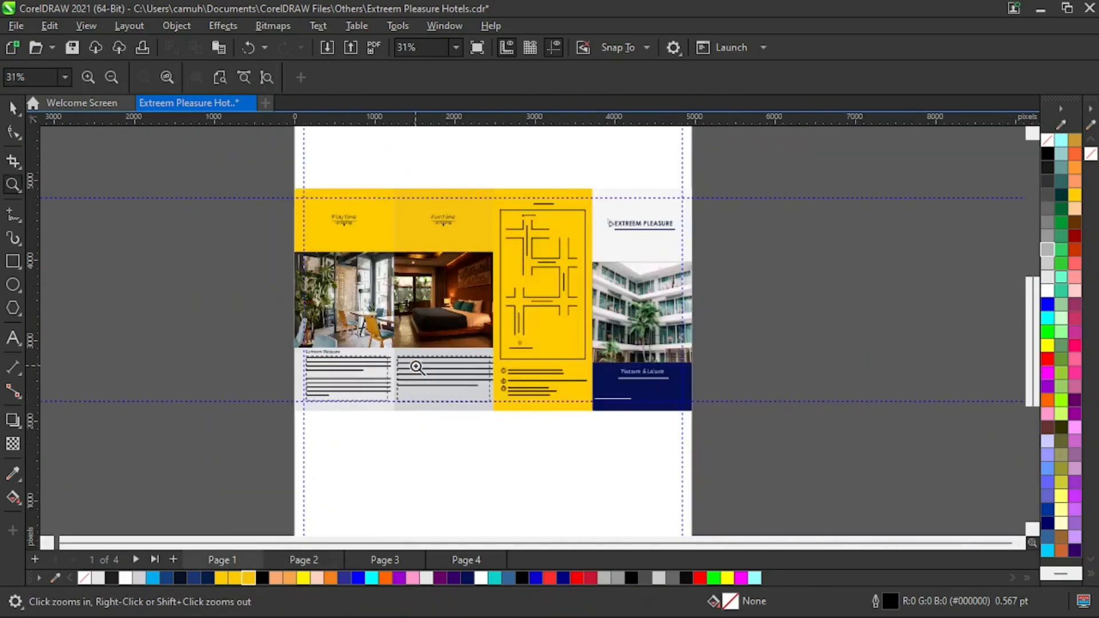
drag(230, 165, 720, 458)
key(space)
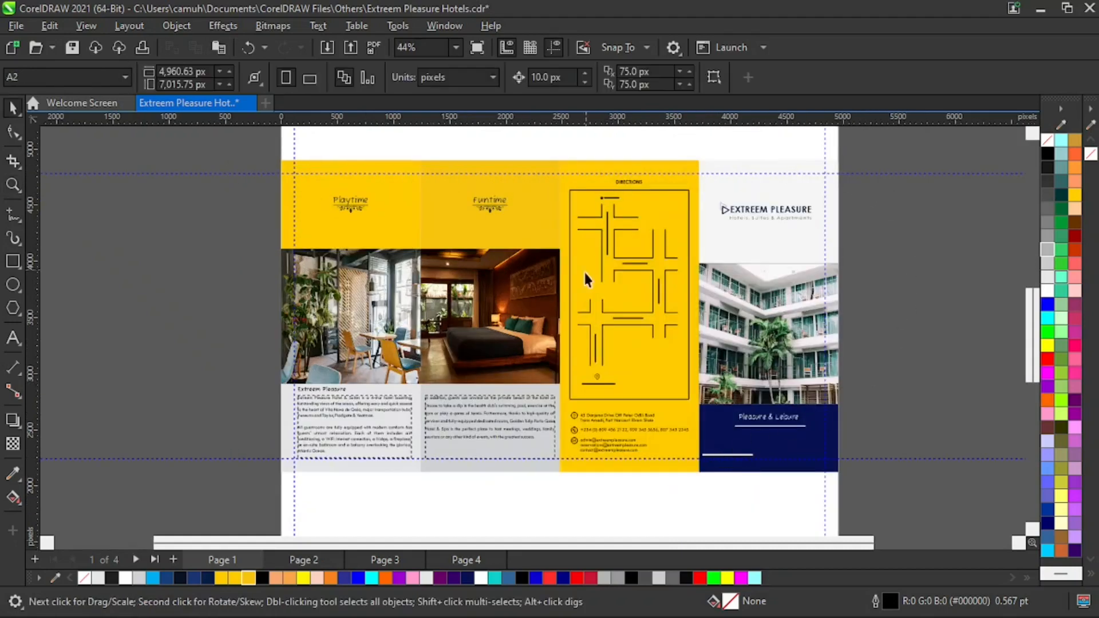
click(309, 563)
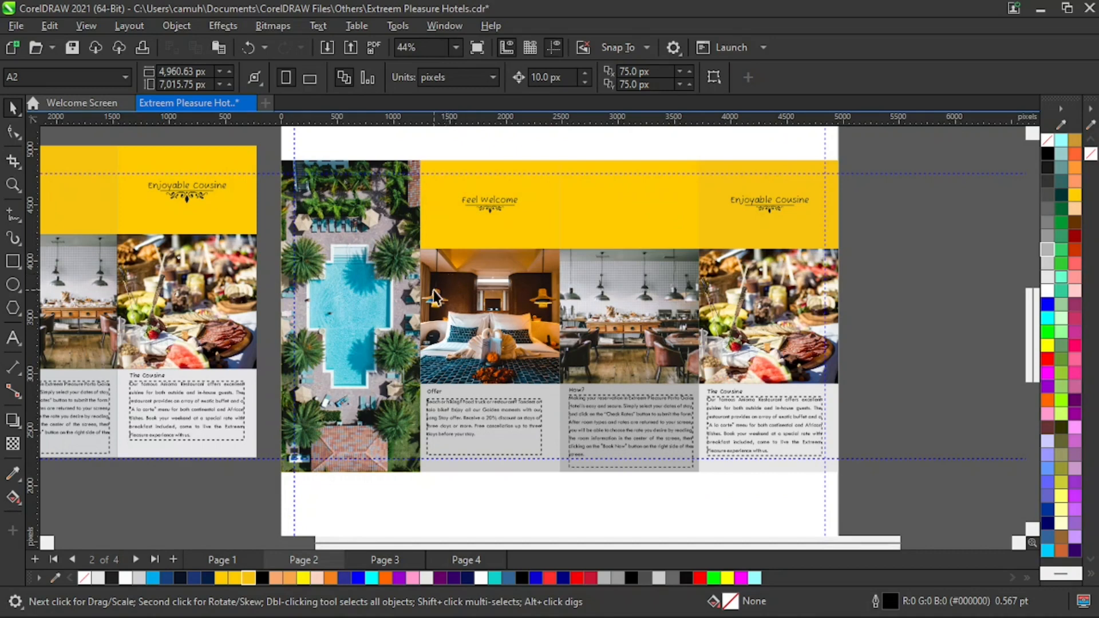